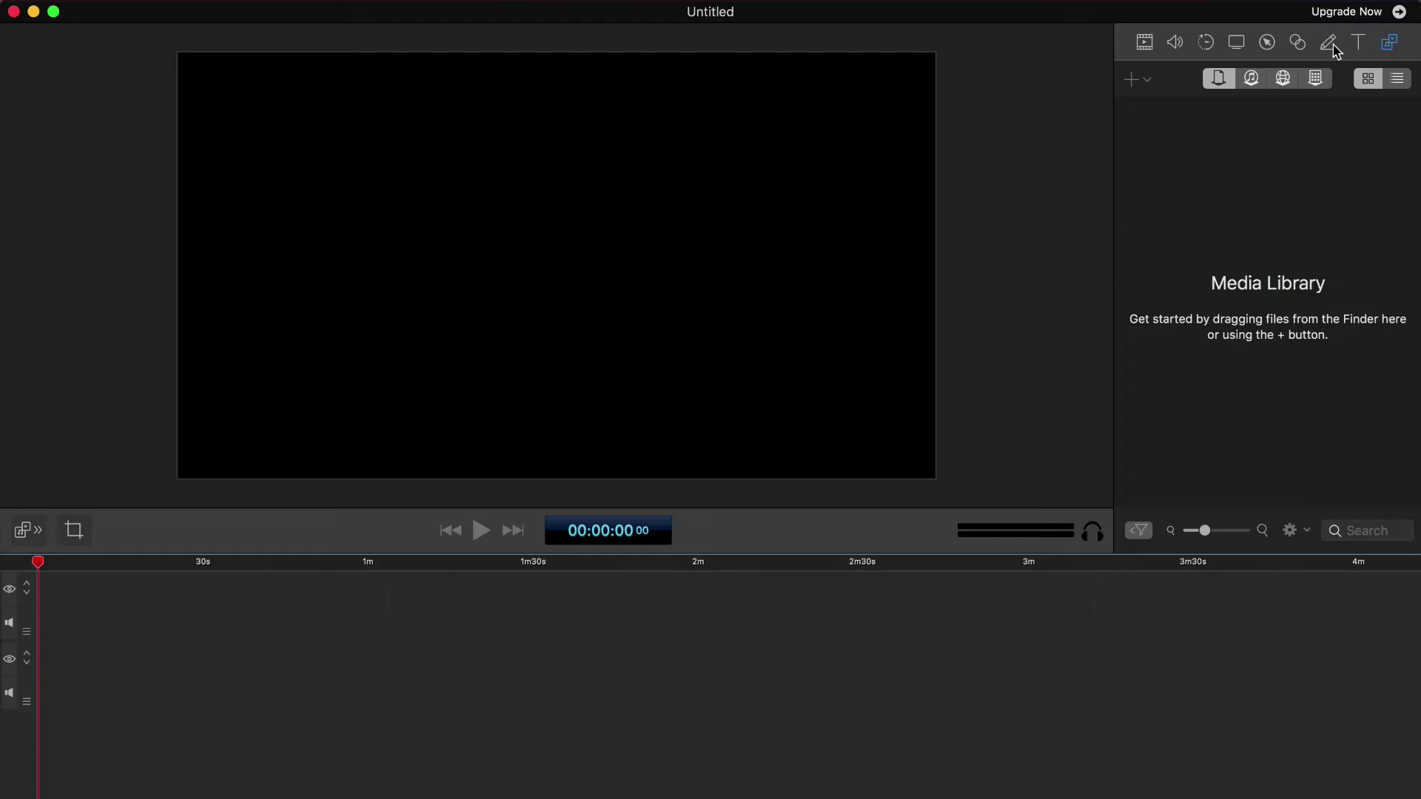
Step: Draw a filled blue rectangle annotation and stretch it past every canvas edge
{"action": "left_click", "coordinate": [1329, 42]}
{"action": "left_click", "coordinate": [1351, 79]}
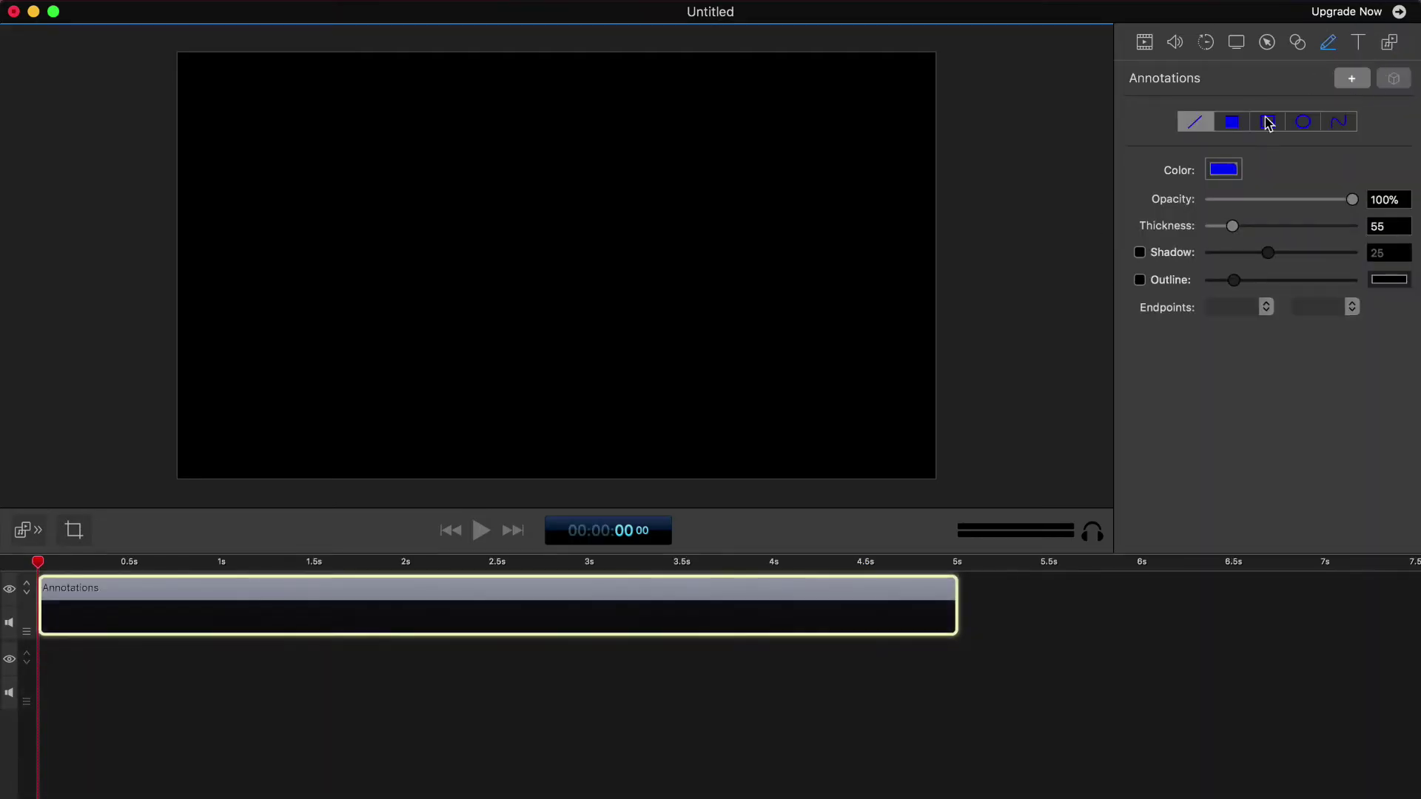
{"action": "left_click", "coordinate": [1232, 121]}
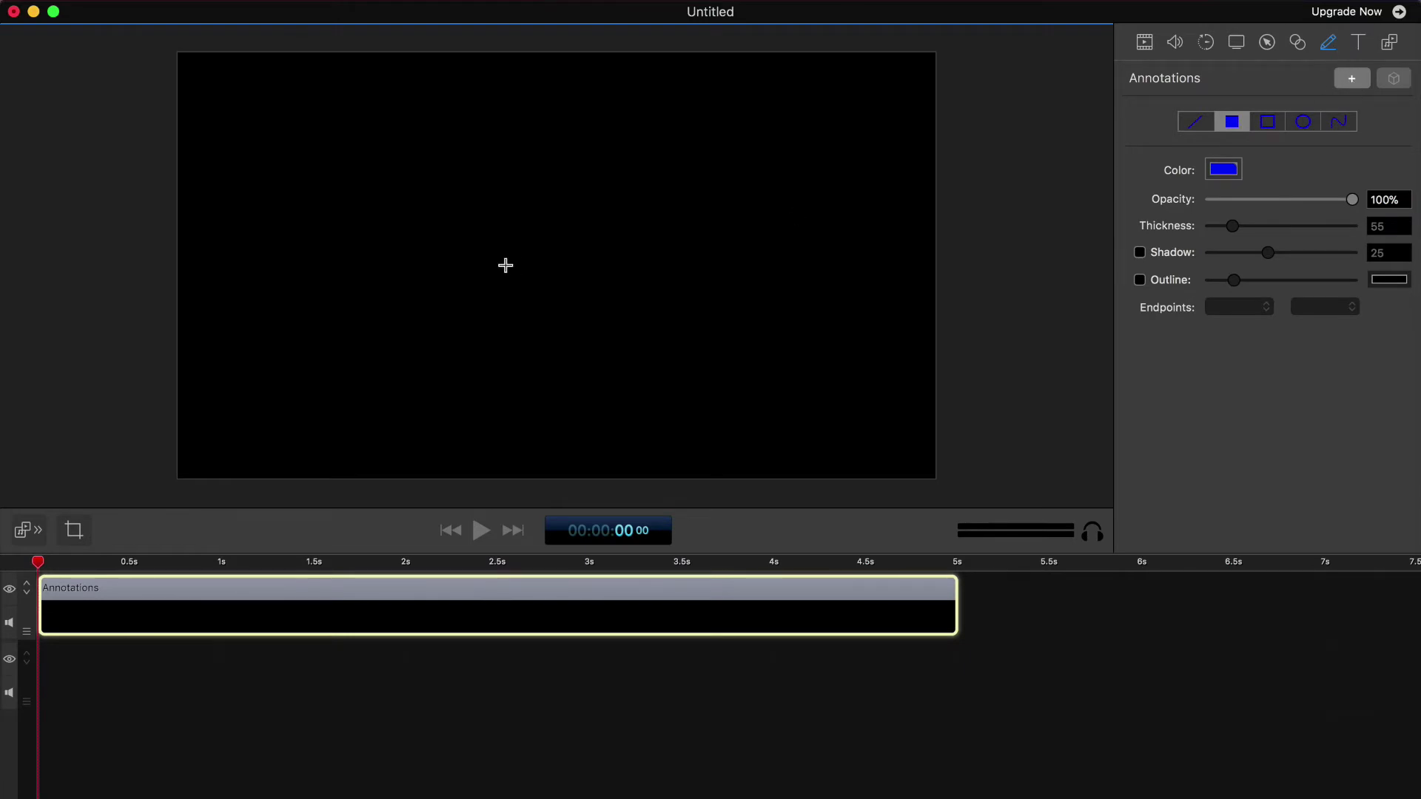
{"action": "left_click_drag", "start_coordinate": [290, 129], "coordinate": [997, 548]}
{"action": "left_click_drag", "start_coordinate": [701, 395], "coordinate": [575, 308]}
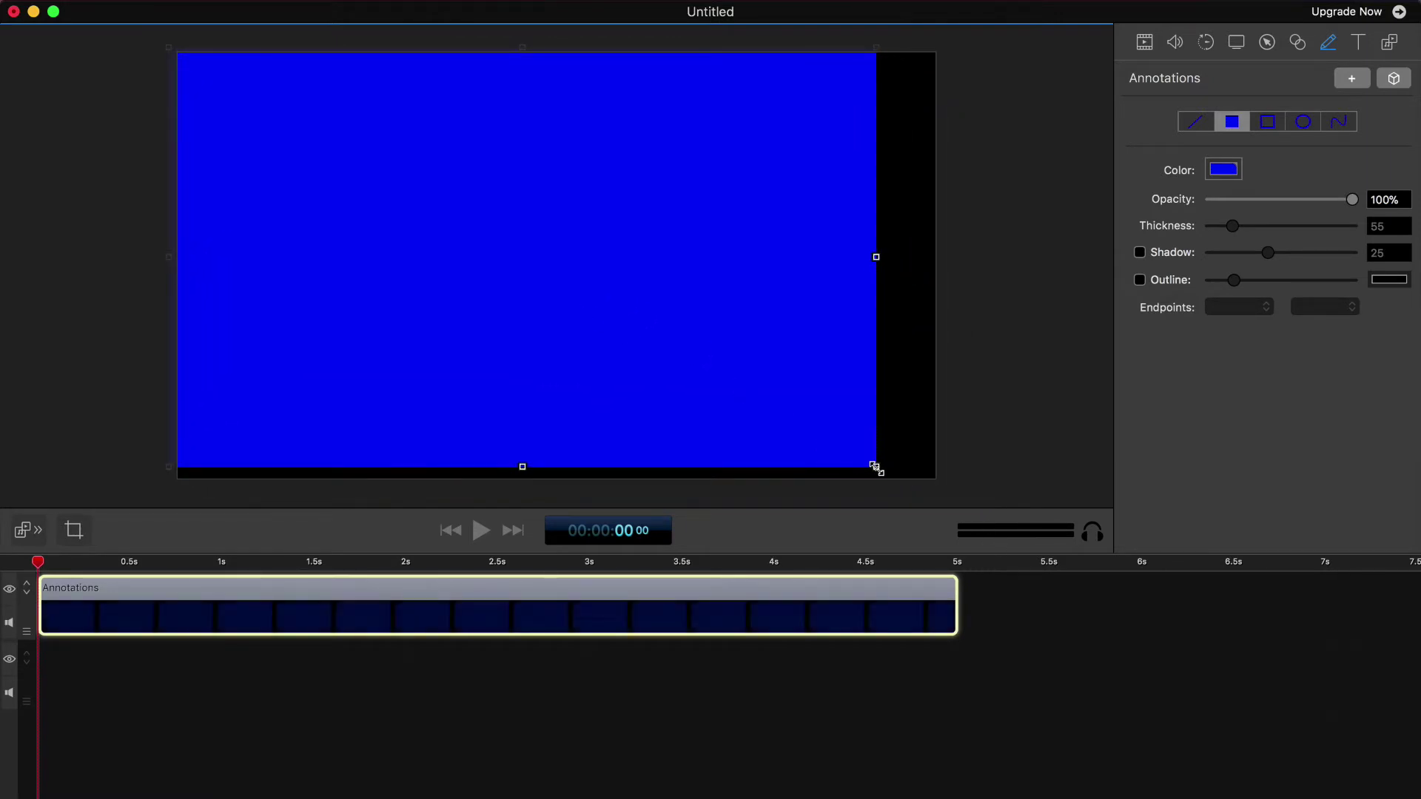
{"action": "left_click_drag", "start_coordinate": [880, 466], "coordinate": [967, 505]}
{"action": "left_click", "coordinate": [1077, 716]}
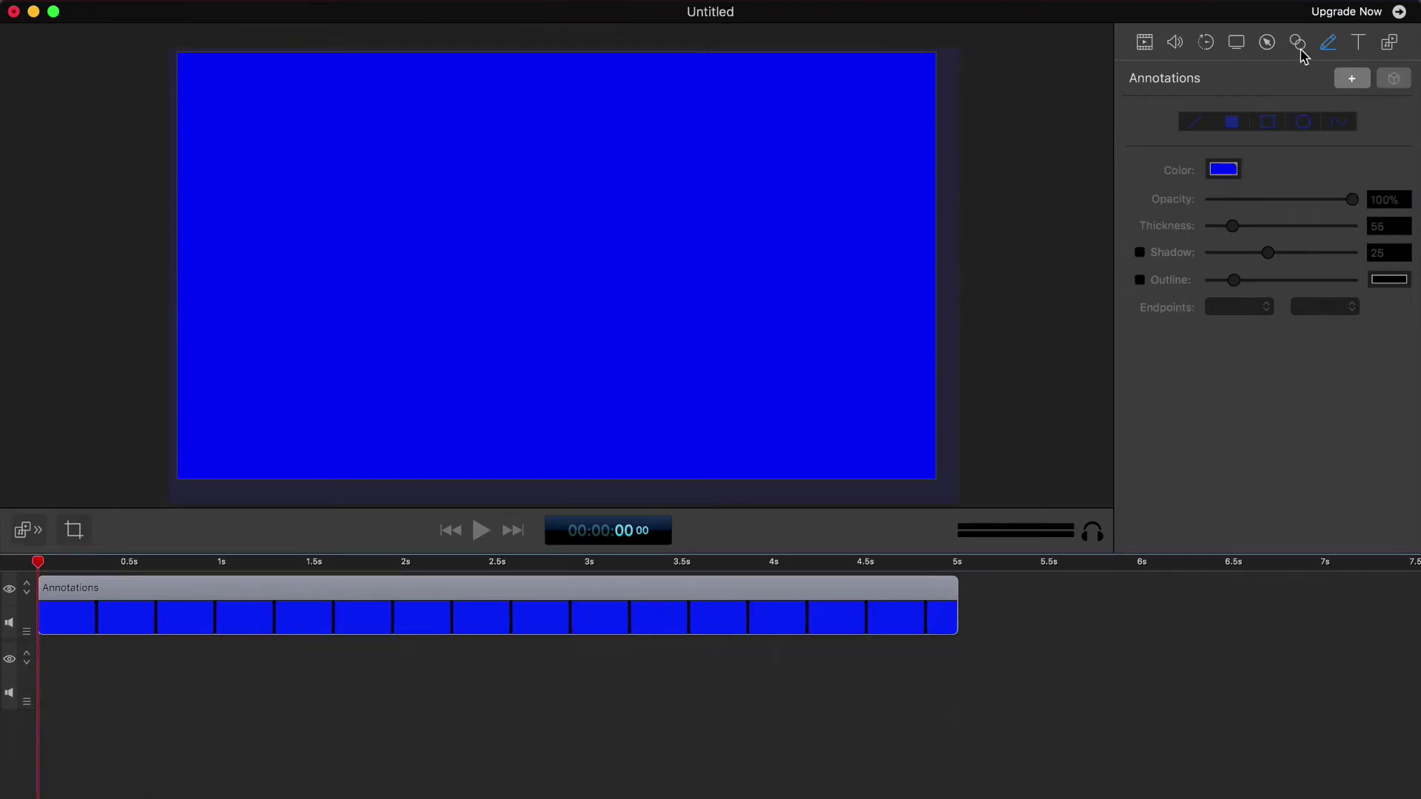
Step: Draw a new ellipse annotation near the canvas centre and colour its outline light pink
{"action": "left_click", "coordinate": [1358, 77]}
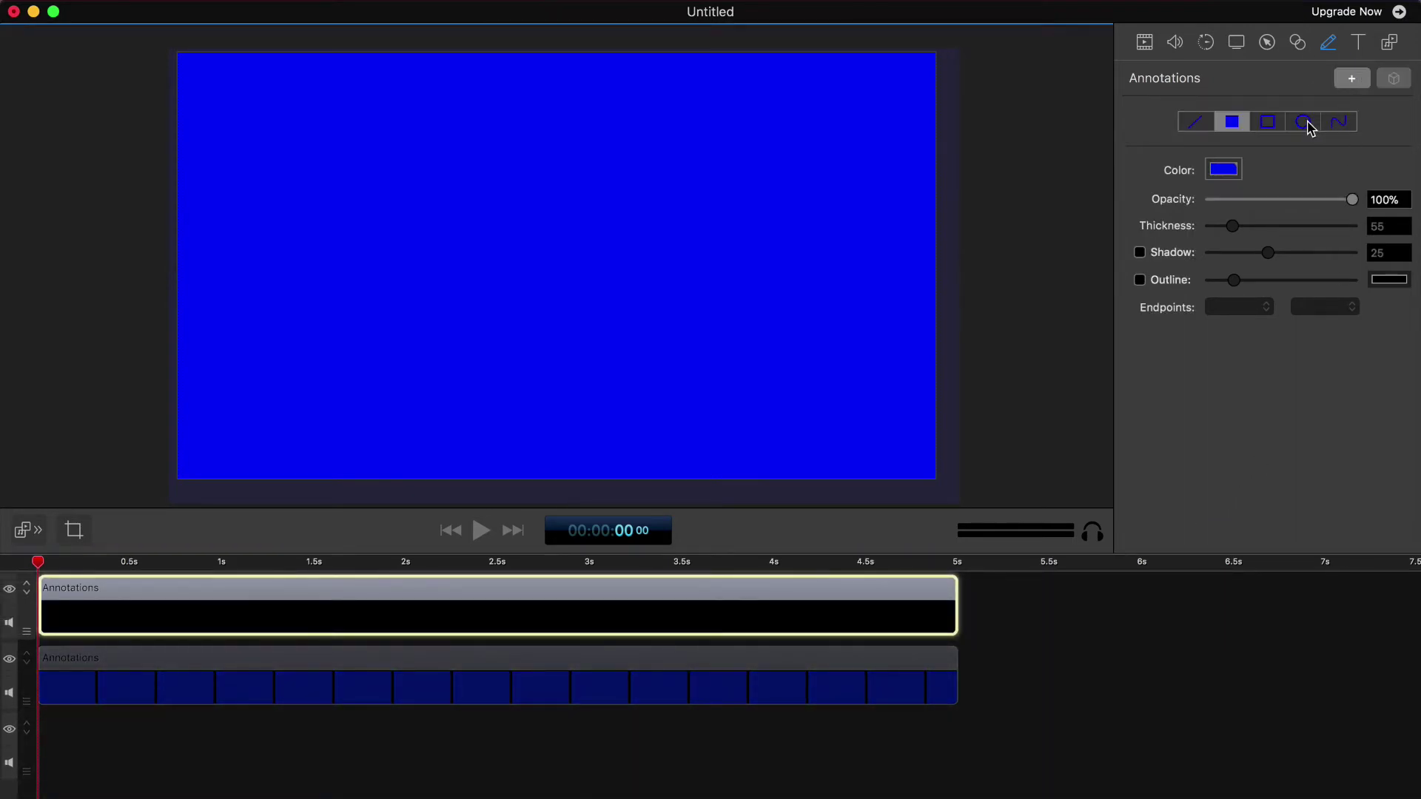
{"action": "left_click", "coordinate": [1307, 124]}
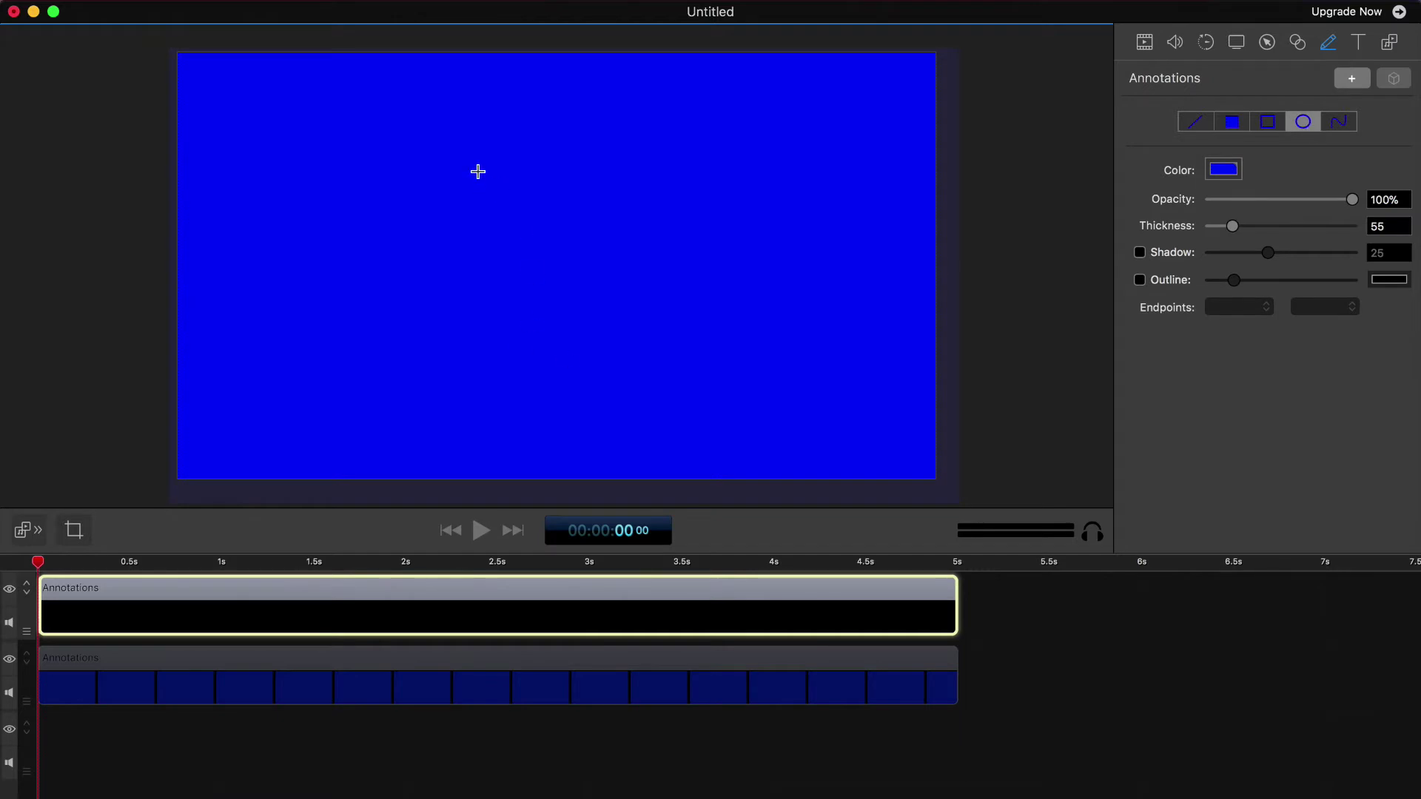
{"action": "mouse_move", "coordinate": [478, 172]}
{"action": "left_mouse_down"}
{"action": "mouse_move", "coordinate": [620, 313]}
{"action": "mouse_move", "coordinate": [635, 295]}
{"action": "left_mouse_up"}
{"action": "left_click", "coordinate": [1224, 170]}
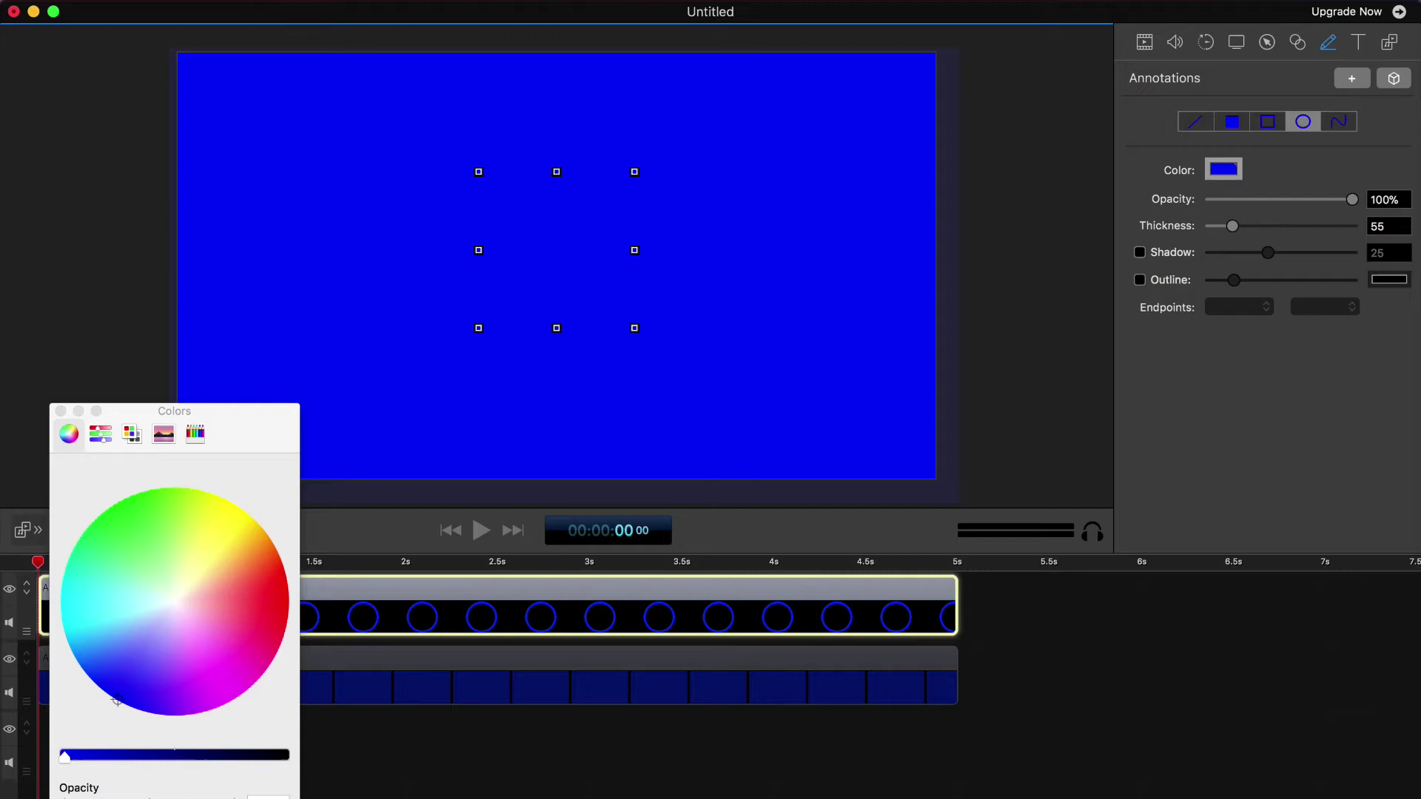
{"action": "left_click", "coordinate": [198, 605]}
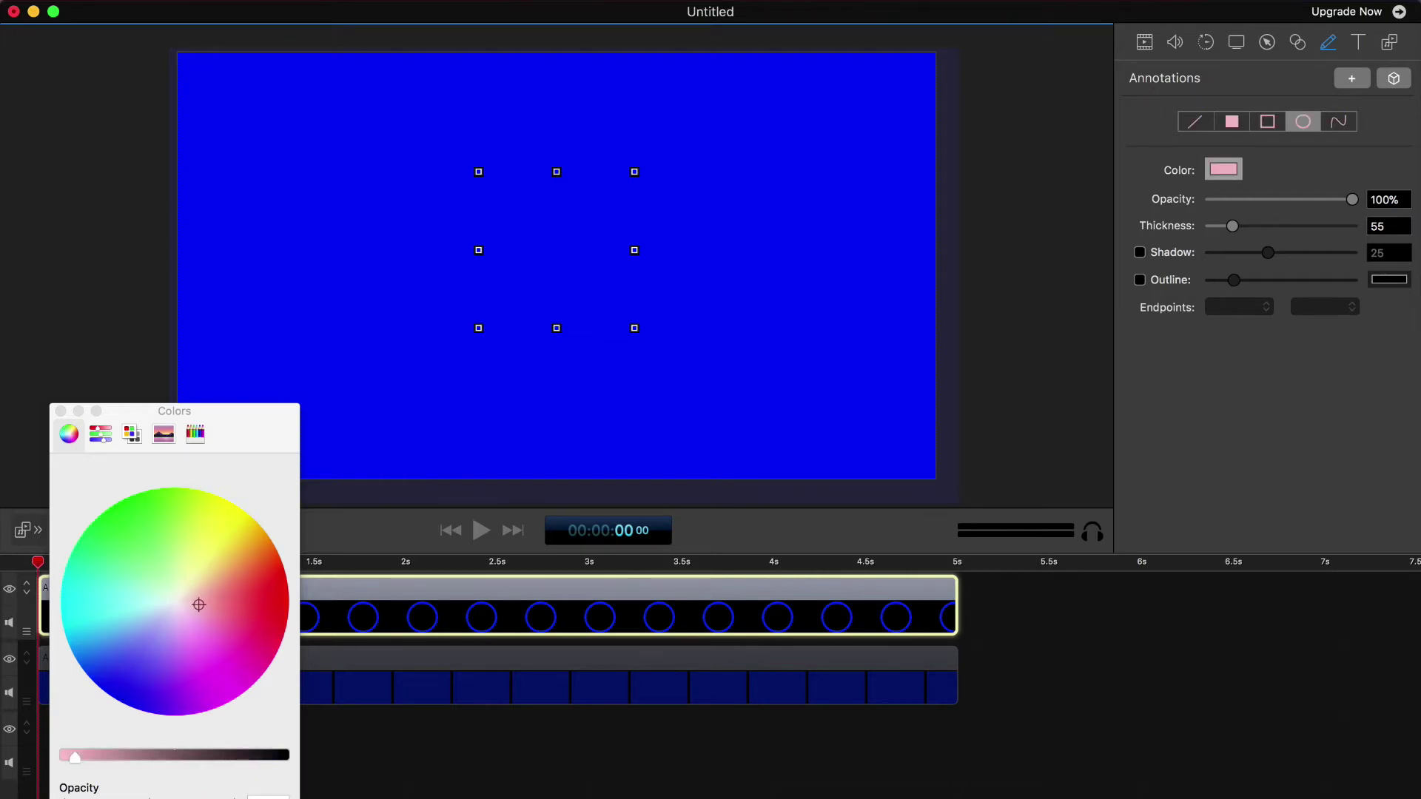
{"action": "left_click", "coordinate": [61, 411]}
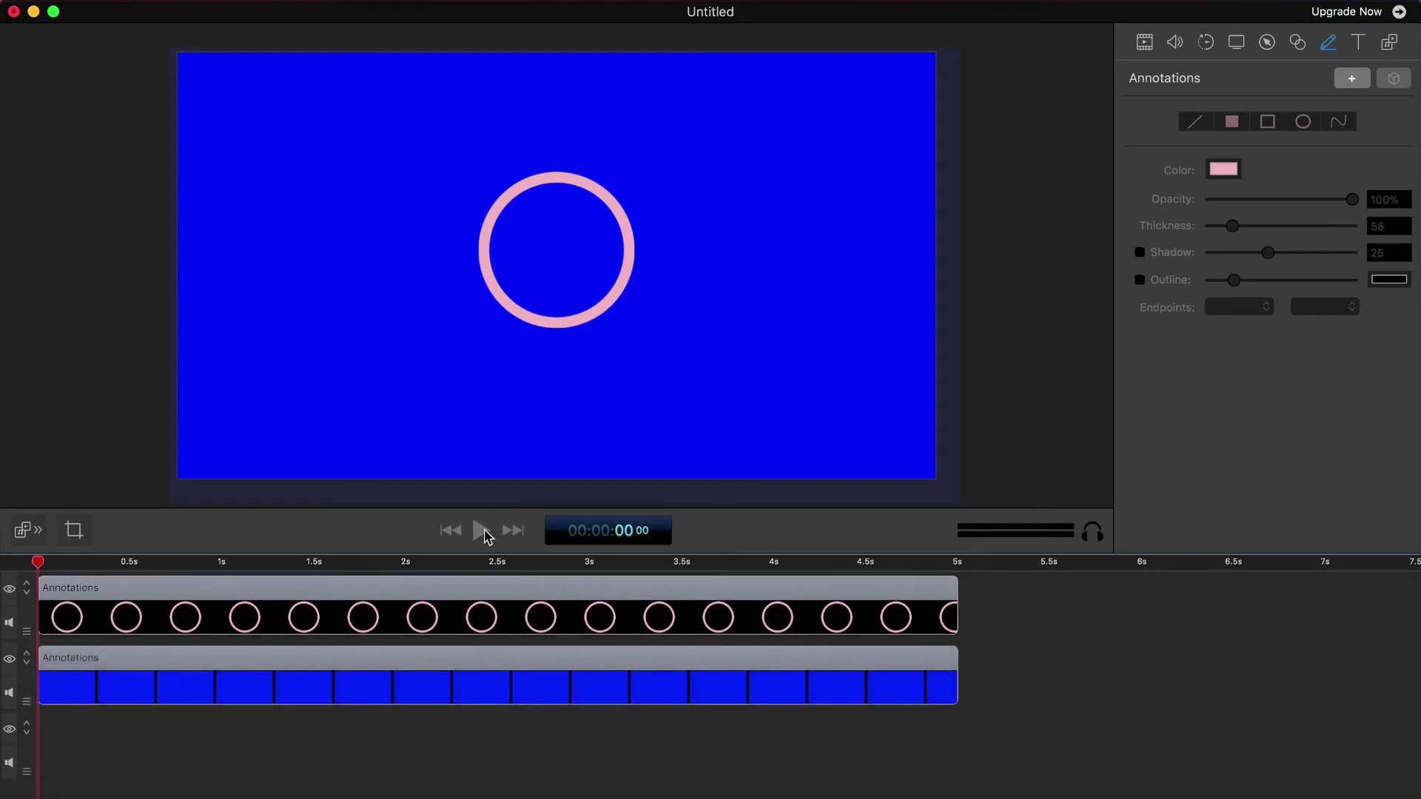
{"action": "left_click", "coordinate": [542, 629]}
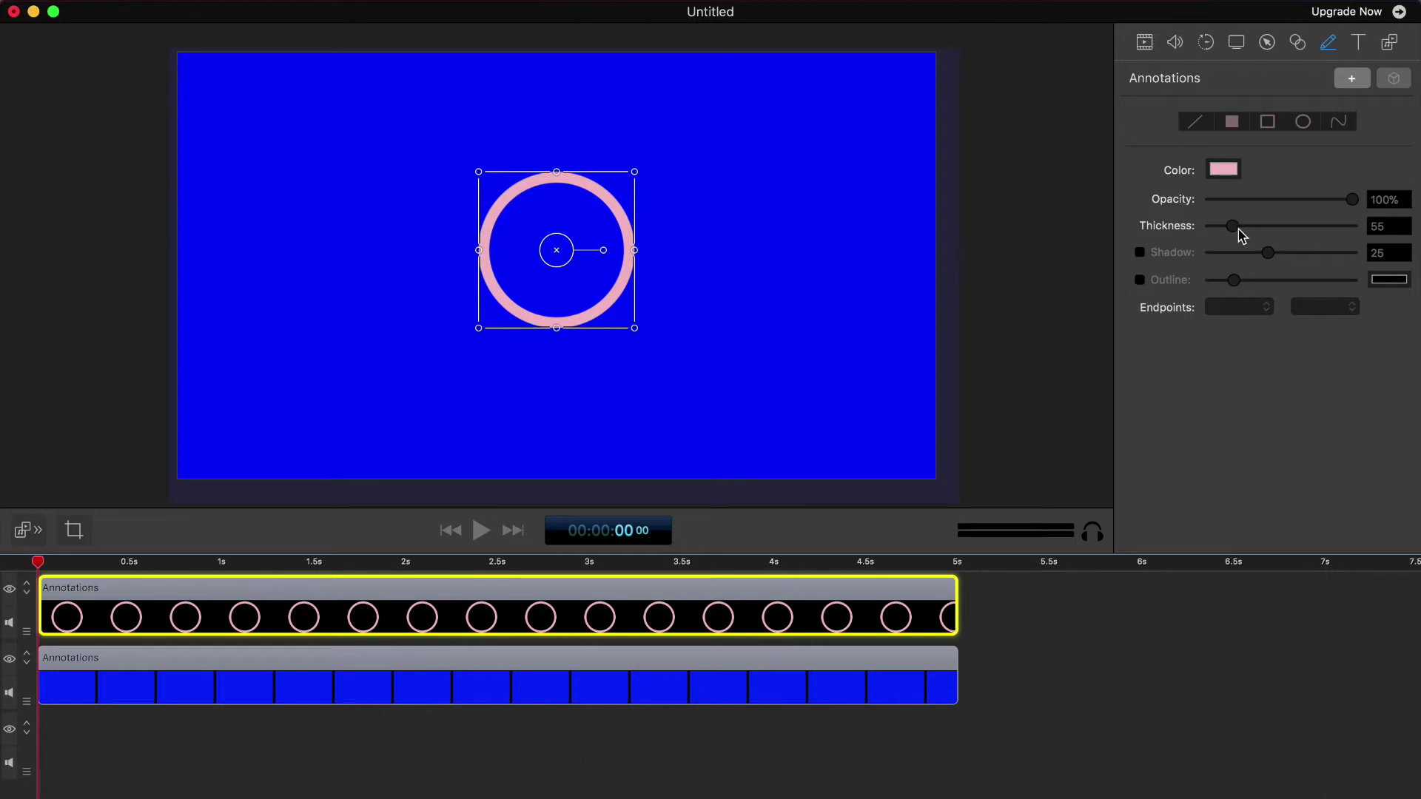
Step: Raise the circle annotation's thickness to 350 so it becomes a solid, slightly smaller disc
{"action": "left_click", "coordinate": [607, 307]}
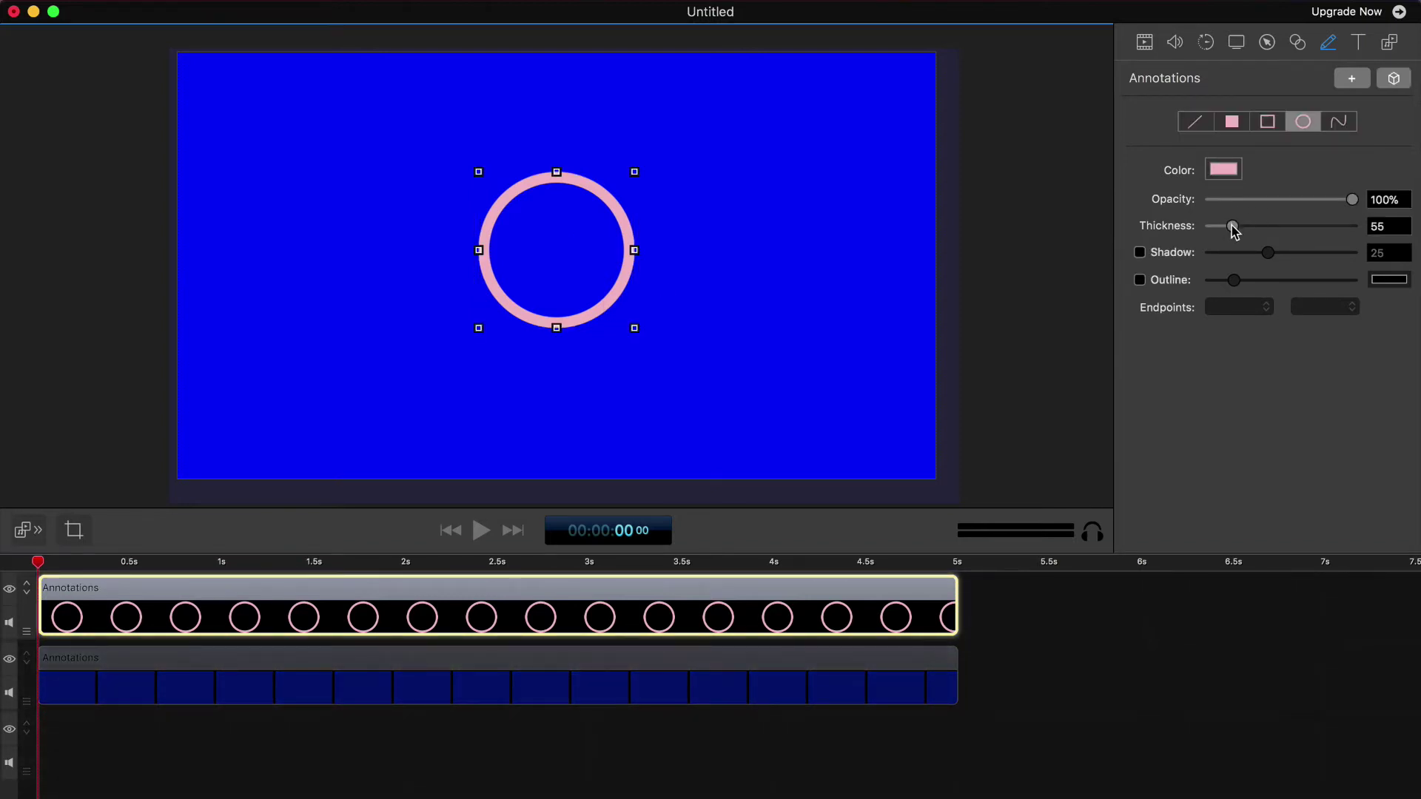
{"action": "left_click_drag", "start_coordinate": [1234, 231], "coordinate": [1417, 263]}
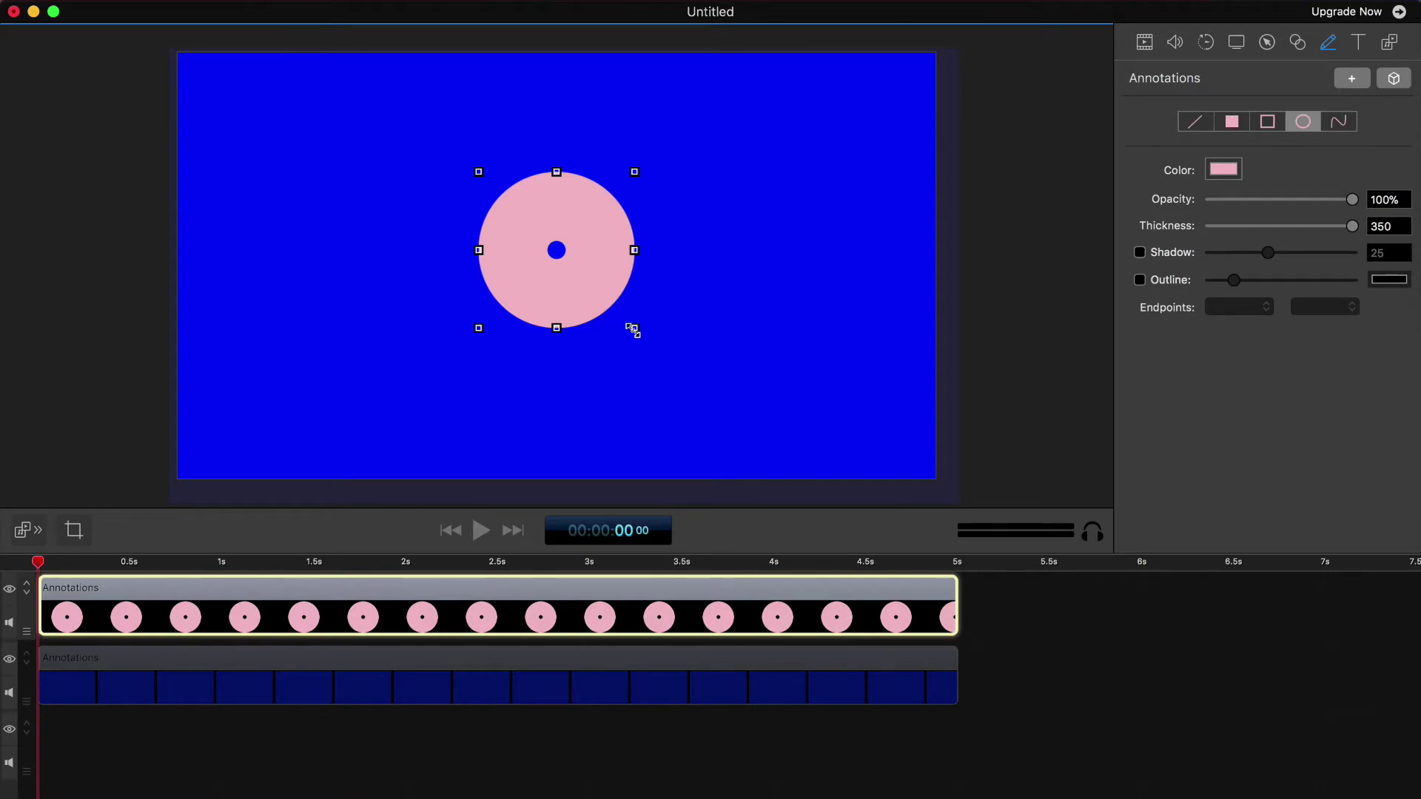
{"action": "mouse_move", "coordinate": [634, 328]}
{"action": "left_mouse_down"}
{"action": "mouse_move", "coordinate": [612, 308]}
{"action": "mouse_move", "coordinate": [646, 319]}
{"action": "mouse_move", "coordinate": [603, 294]}
{"action": "left_mouse_up"}
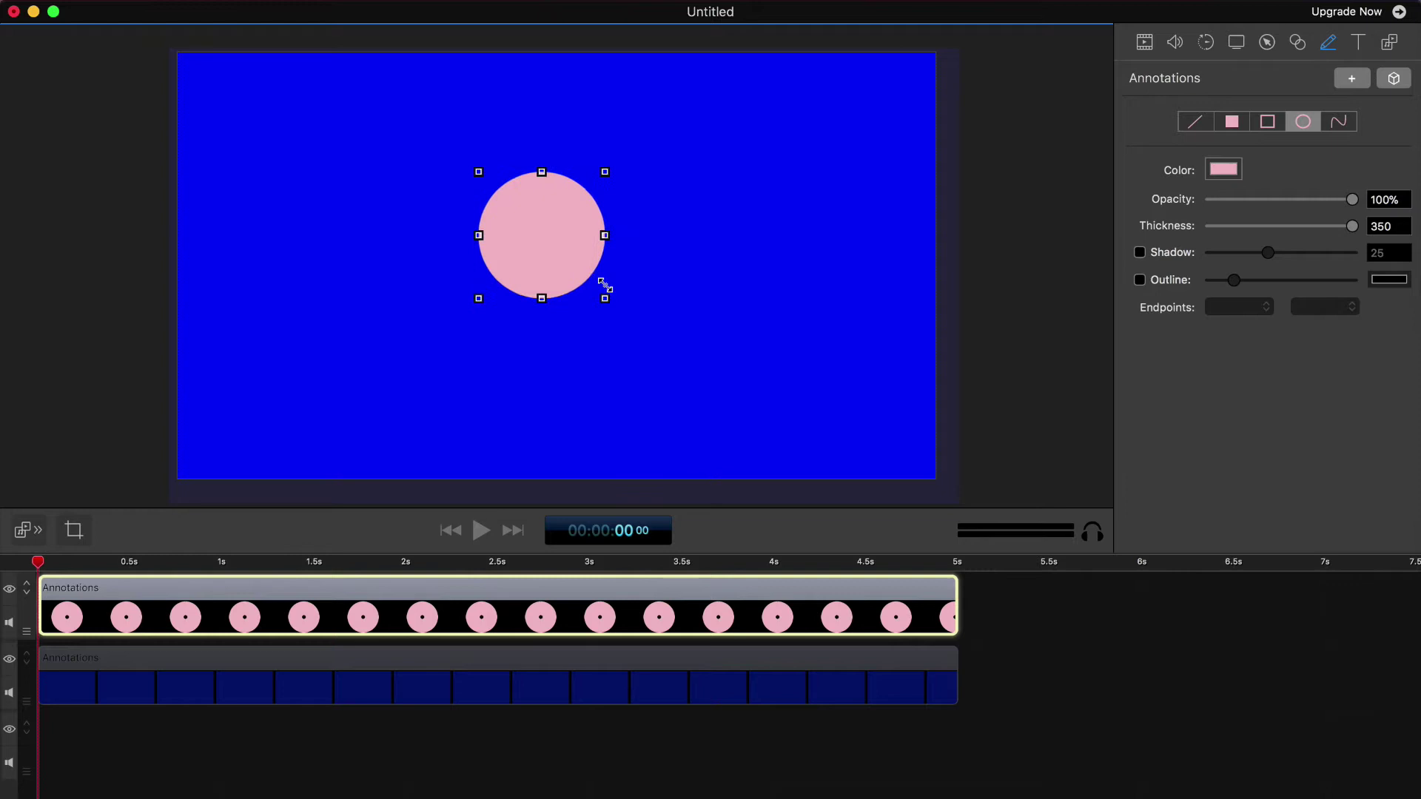
{"action": "left_click", "coordinate": [1078, 646]}
Step: In Video properties, move the disc to the canvas centre and set its scale to 100%
{"action": "left_click", "coordinate": [1145, 41]}
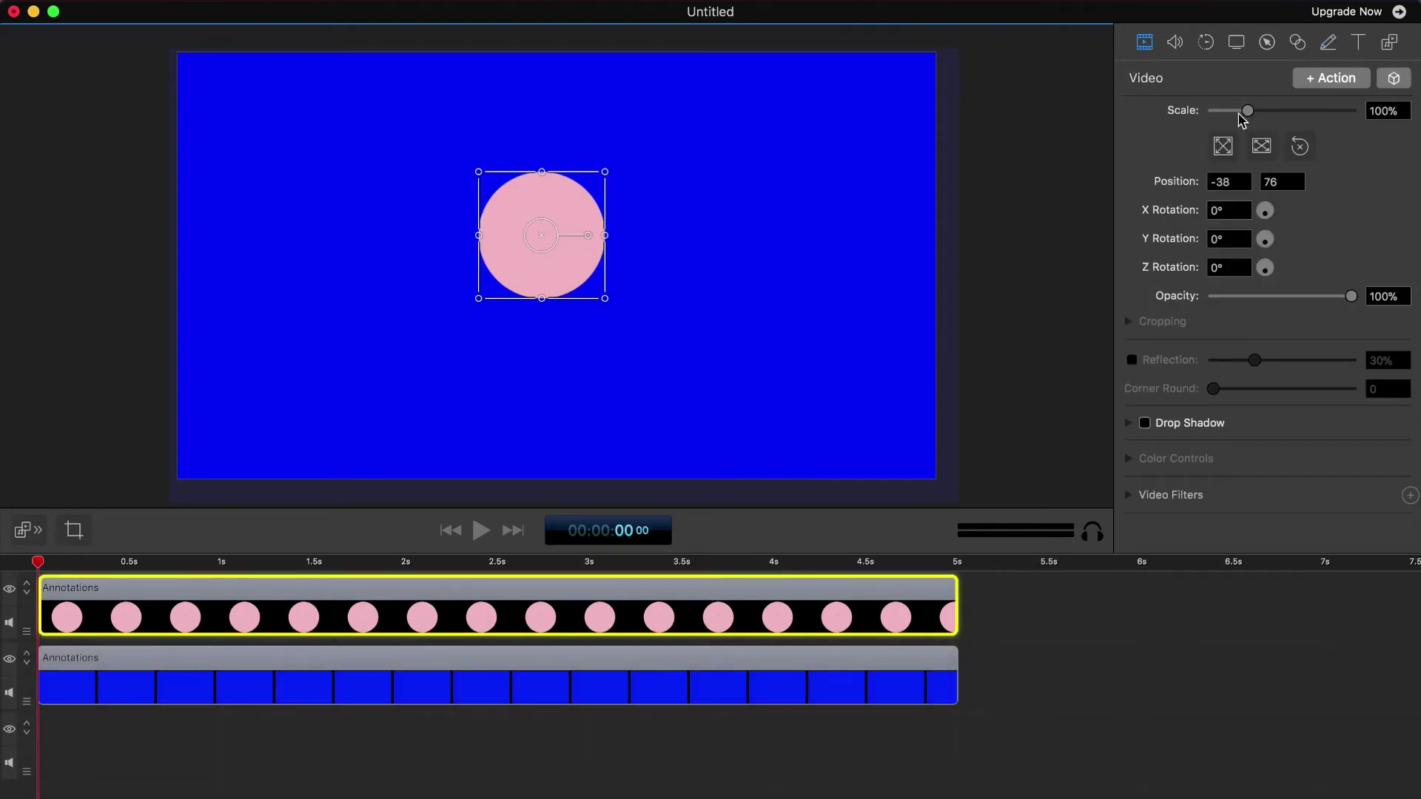
{"action": "left_click_drag", "start_coordinate": [1247, 112], "coordinate": [1332, 123]}
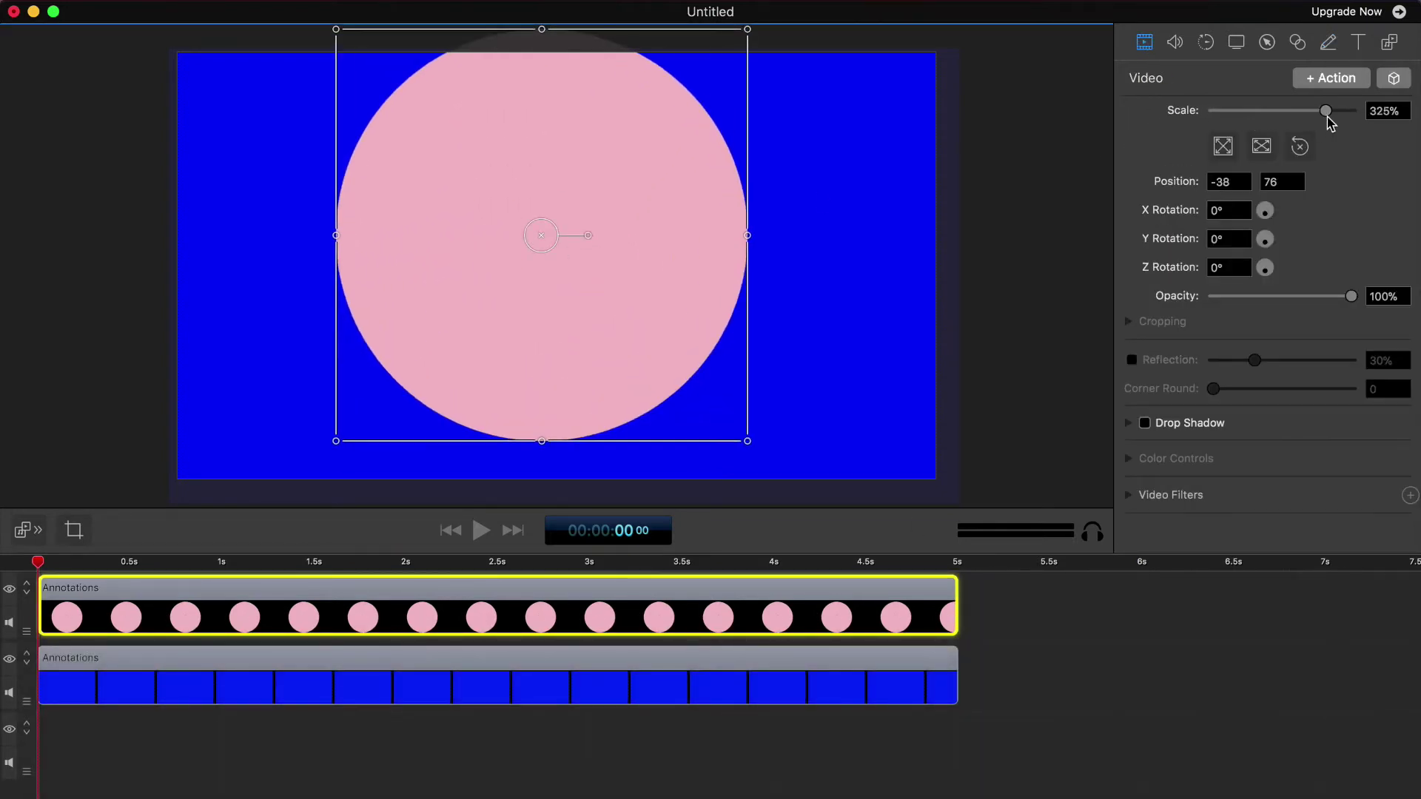
{"action": "left_click", "coordinate": [1203, 710]}
{"action": "left_click", "coordinate": [588, 203]}
{"action": "left_click_drag", "start_coordinate": [589, 203], "coordinate": [610, 239]}
{"action": "left_click", "coordinate": [1386, 111]}
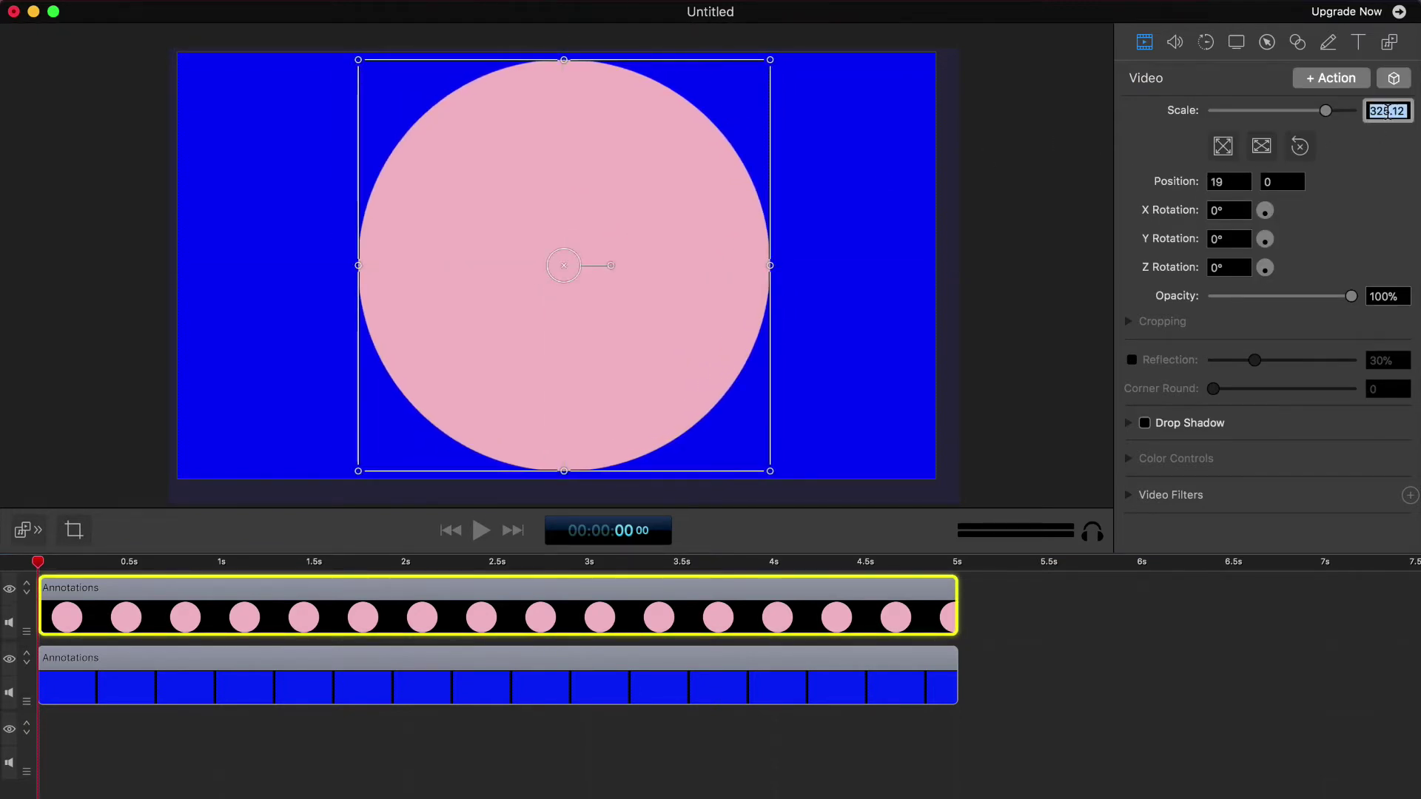
{"action": "type", "text": "100"}
{"action": "key", "text": "Return"}
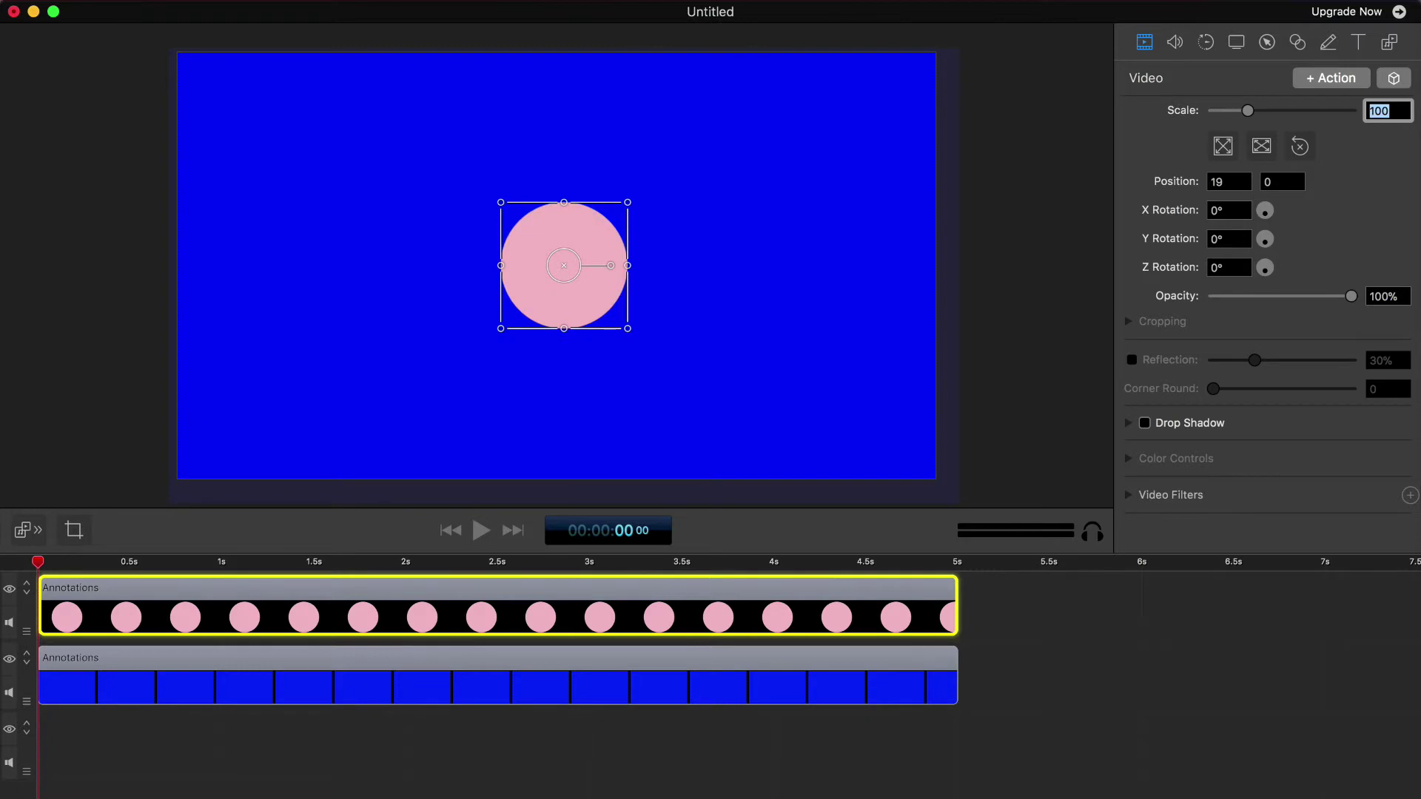
{"action": "left_click", "coordinate": [1237, 678]}
{"action": "left_click", "coordinate": [554, 624]}
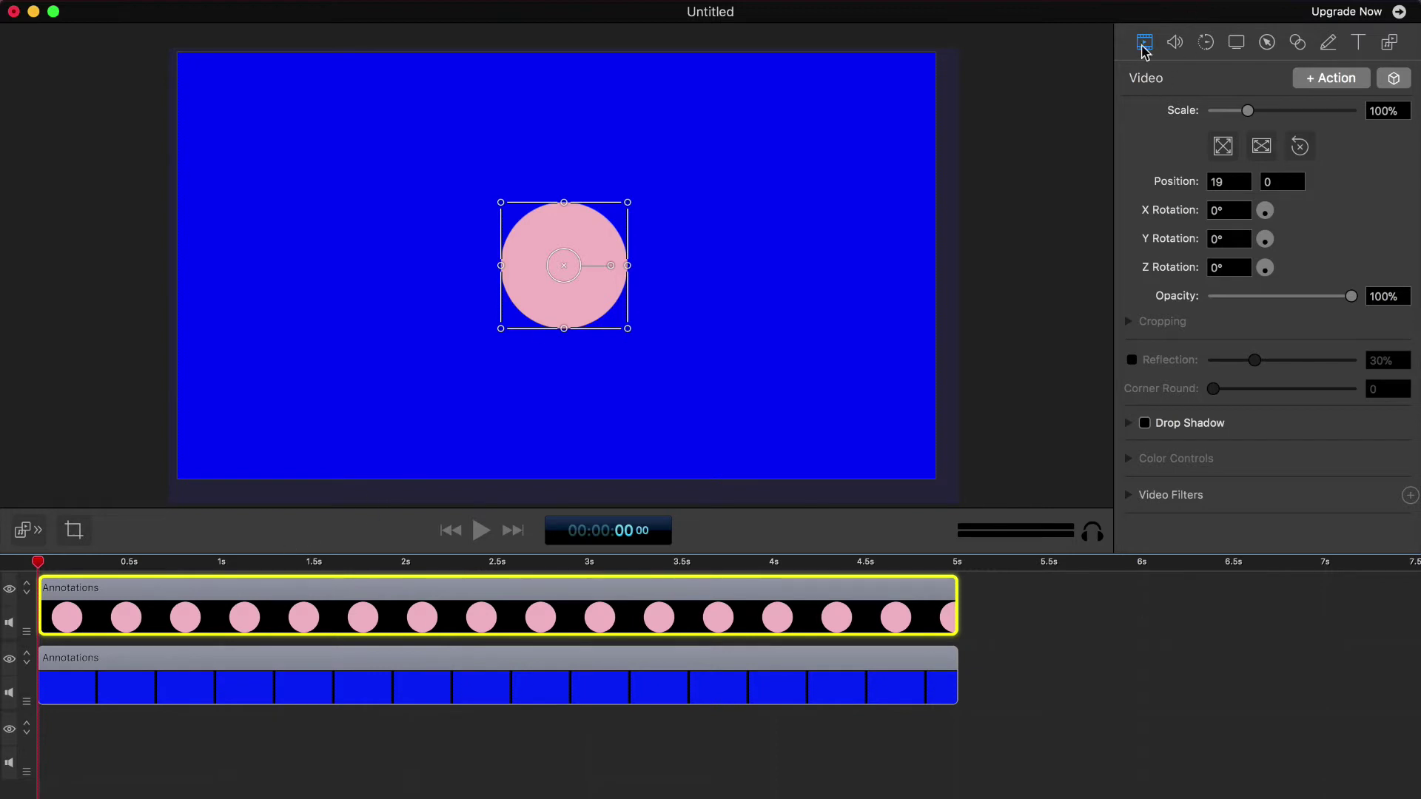
Step: Add a motion action moving the disc from the left at 0s to the right at 0.5s
{"action": "left_click", "coordinate": [1312, 80]}
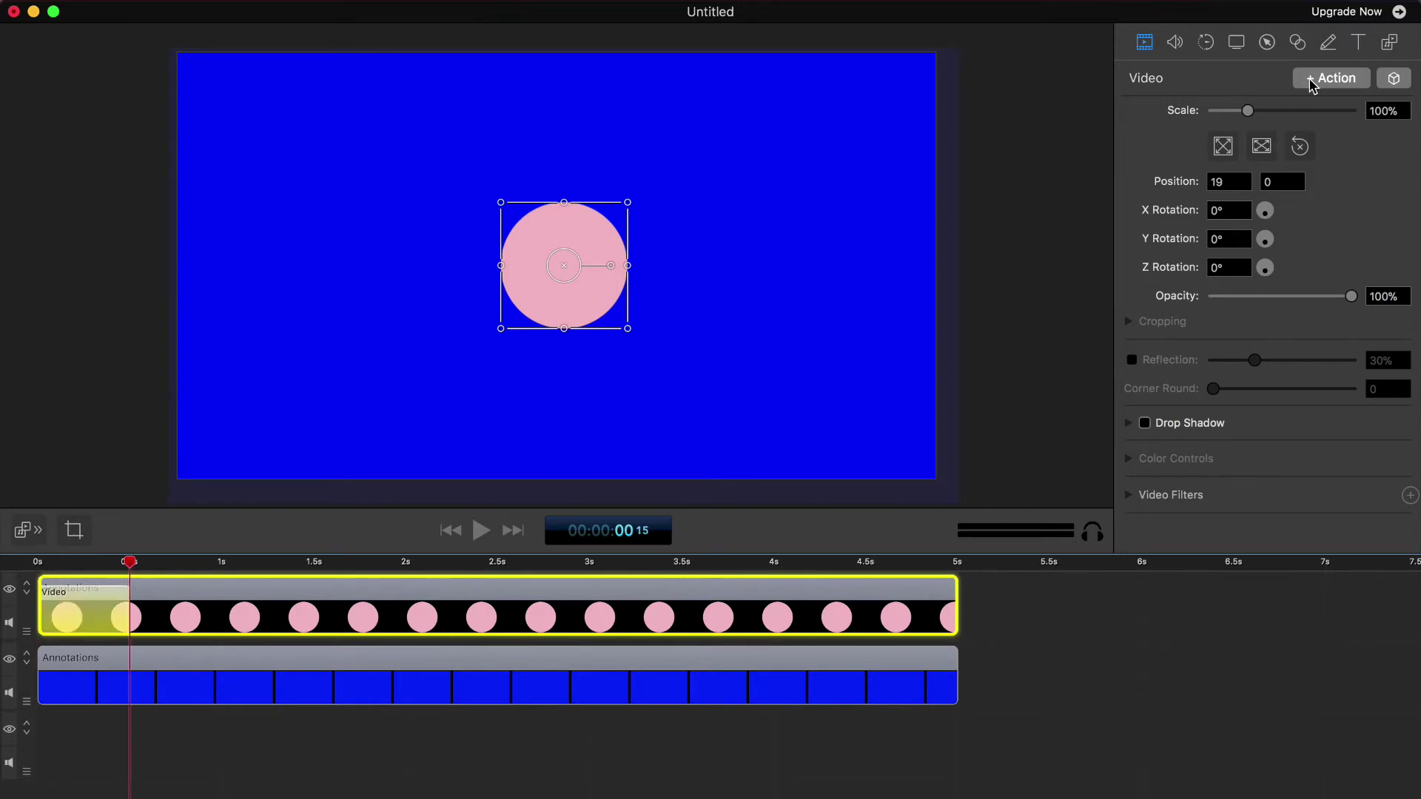
{"action": "mouse_move", "coordinate": [83, 631]}
{"action": "key", "text": "Home"}
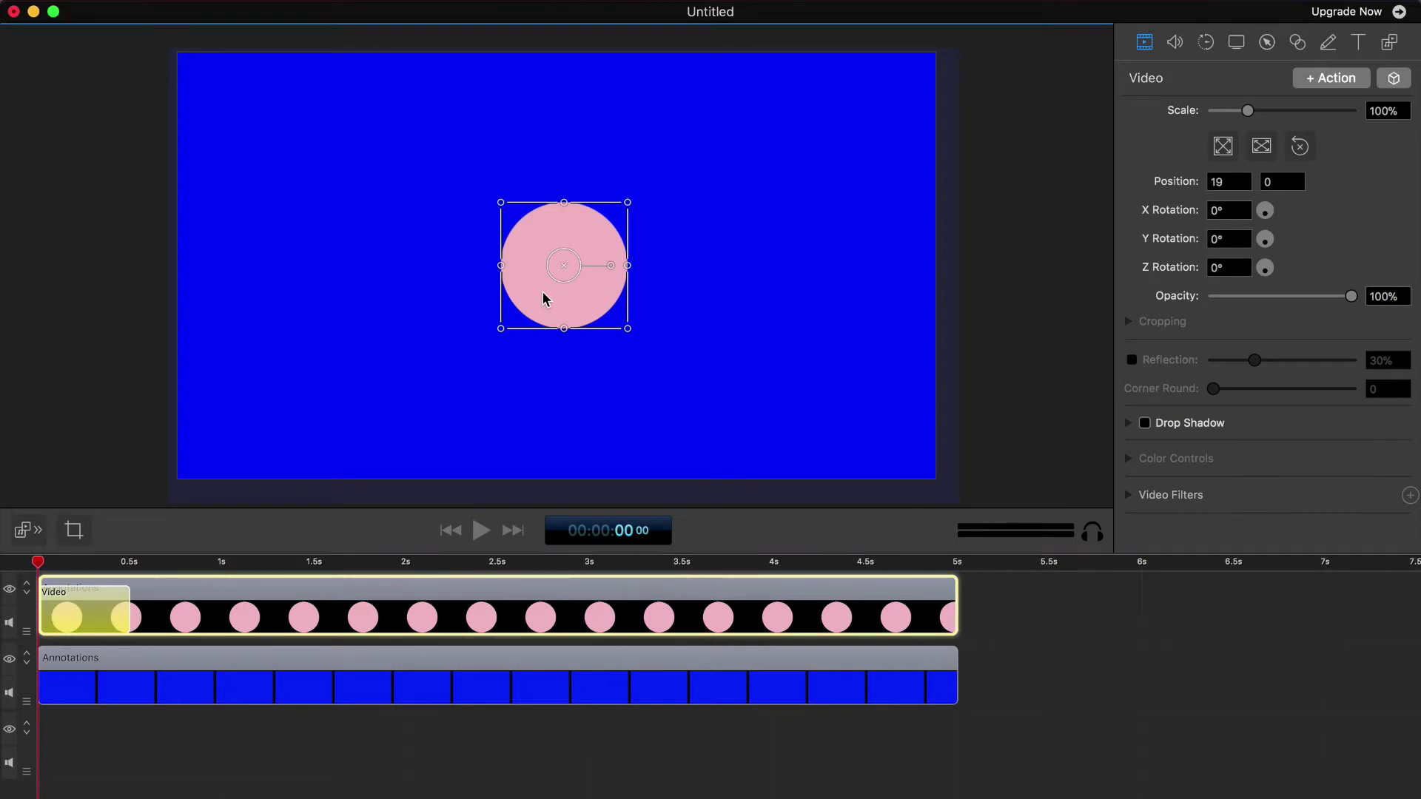
{"action": "left_click_drag", "start_coordinate": [545, 299], "coordinate": [311, 304]}
{"action": "left_click", "coordinate": [131, 564]}
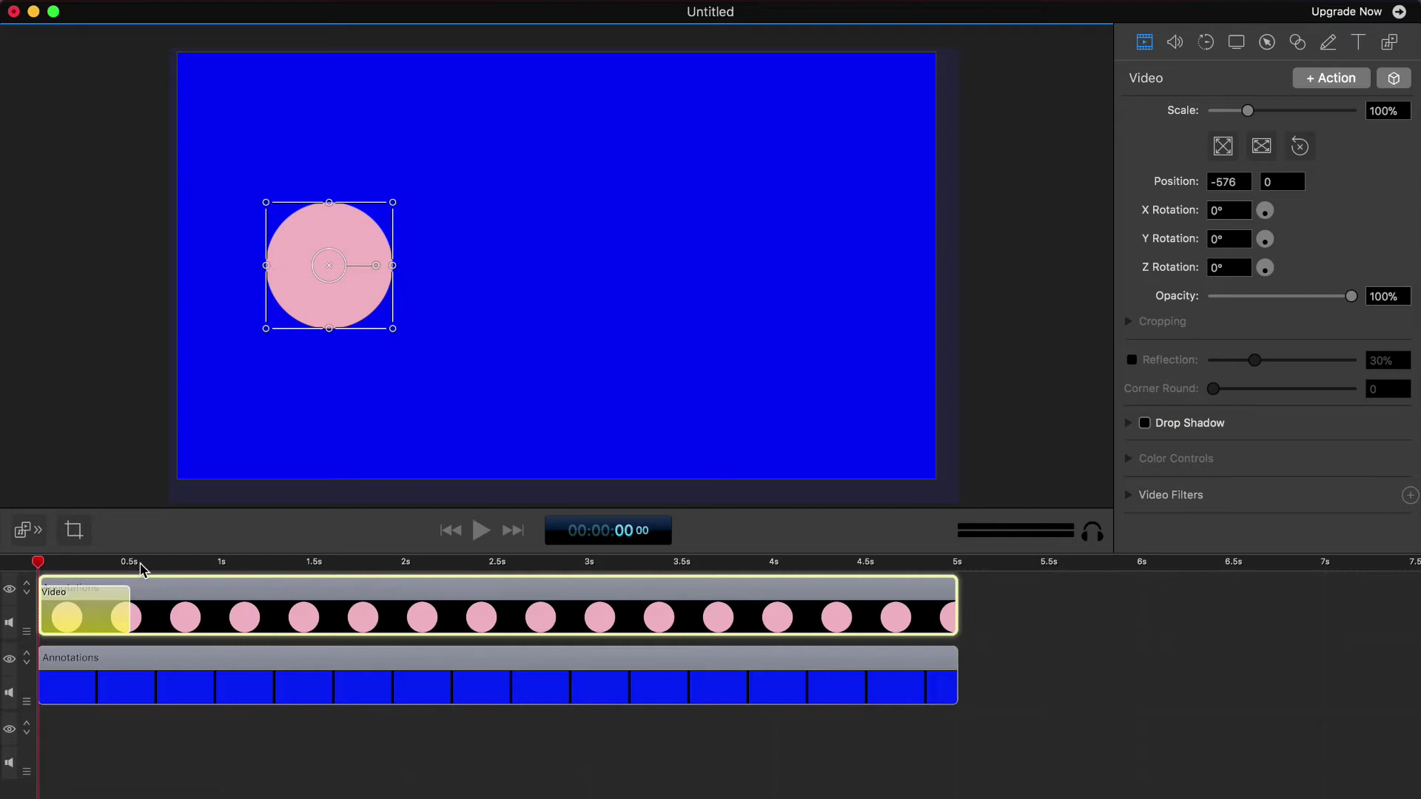
{"action": "left_click_drag", "start_coordinate": [587, 303], "coordinate": [806, 299]}
Step: Preview the motion, then move the disc's start position to the top centre
{"action": "left_click", "coordinate": [450, 533]}
{"action": "left_click", "coordinate": [478, 533]}
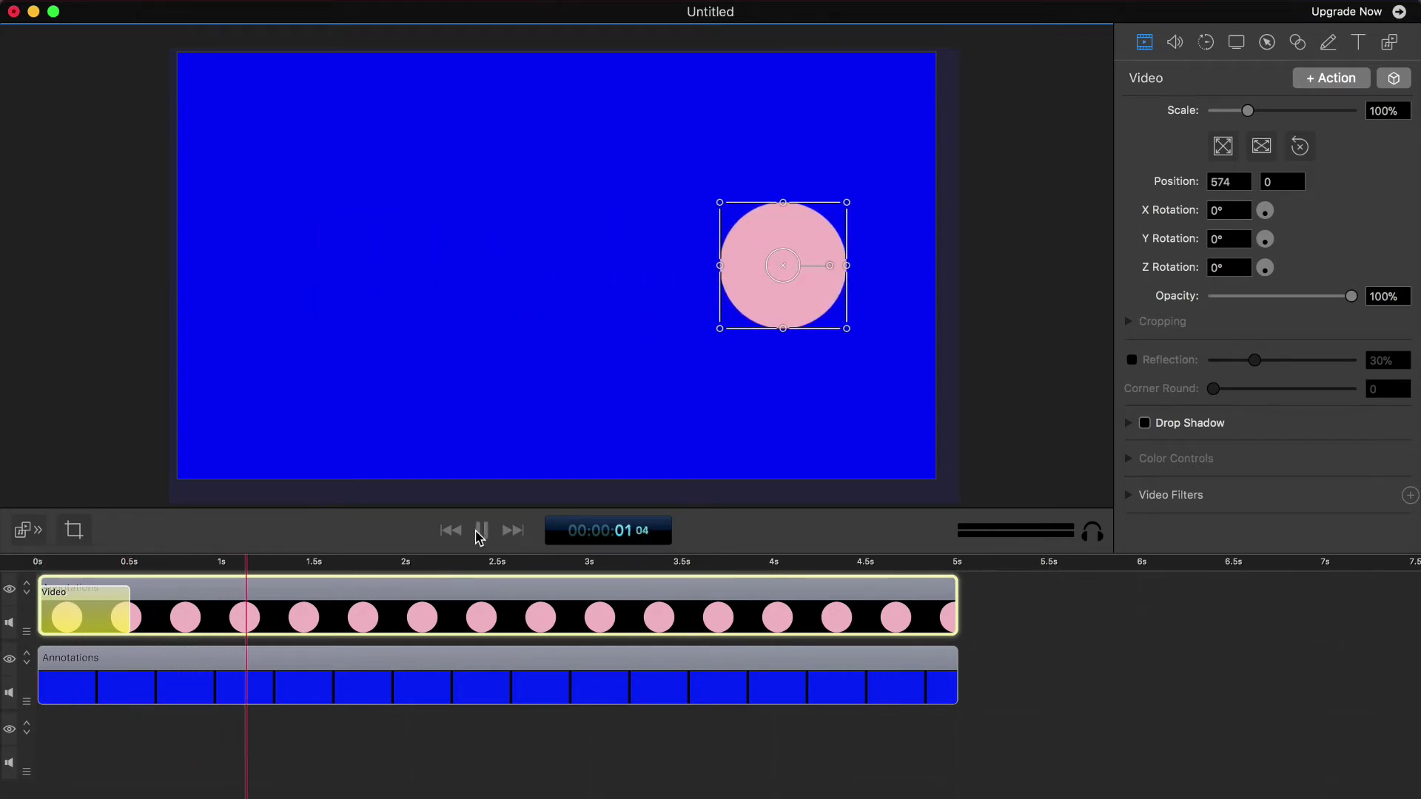
{"action": "left_click", "coordinate": [479, 531]}
{"action": "left_click", "coordinate": [451, 531]}
{"action": "left_click", "coordinate": [481, 531]}
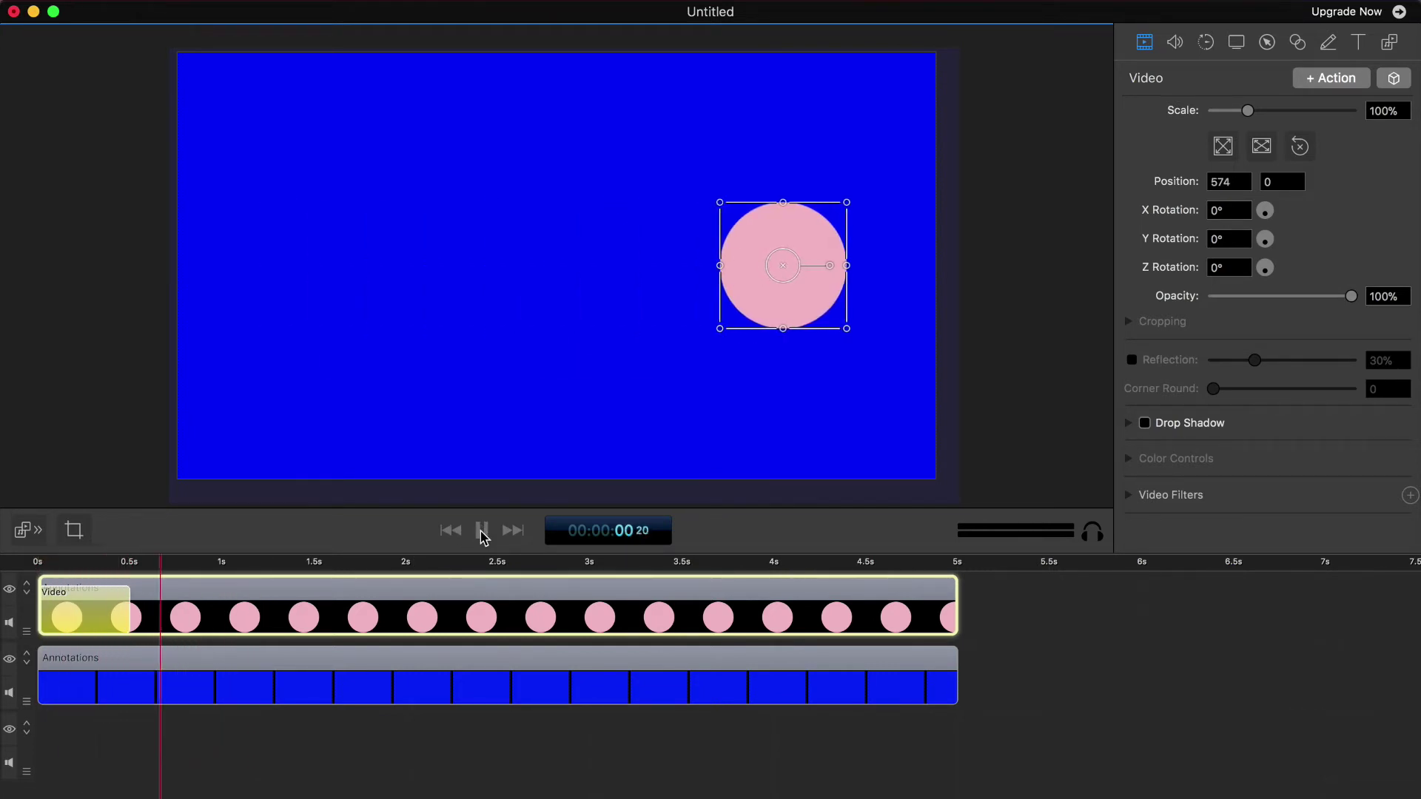
{"action": "left_click", "coordinate": [482, 532]}
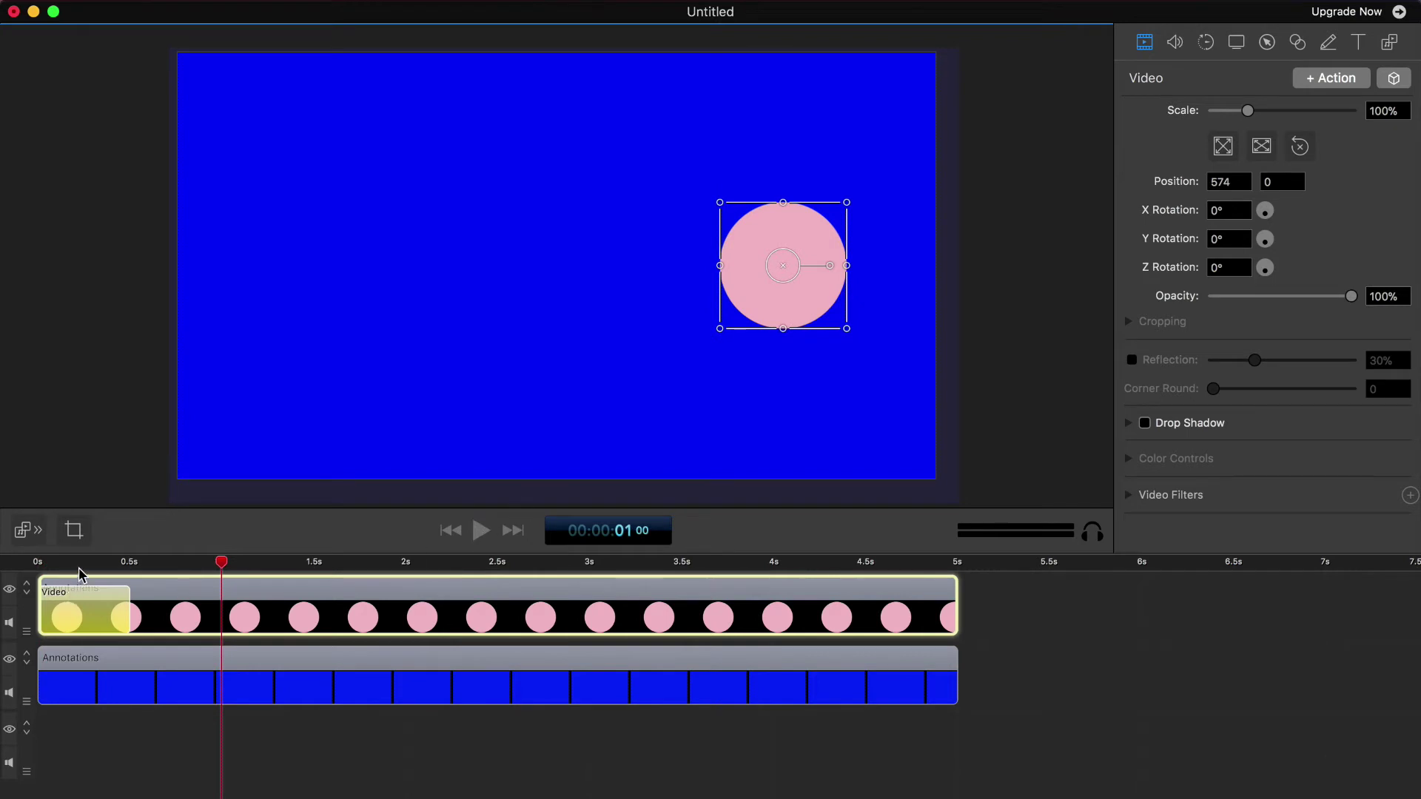
{"action": "left_click_drag", "start_coordinate": [77, 567], "coordinate": [4, 592]}
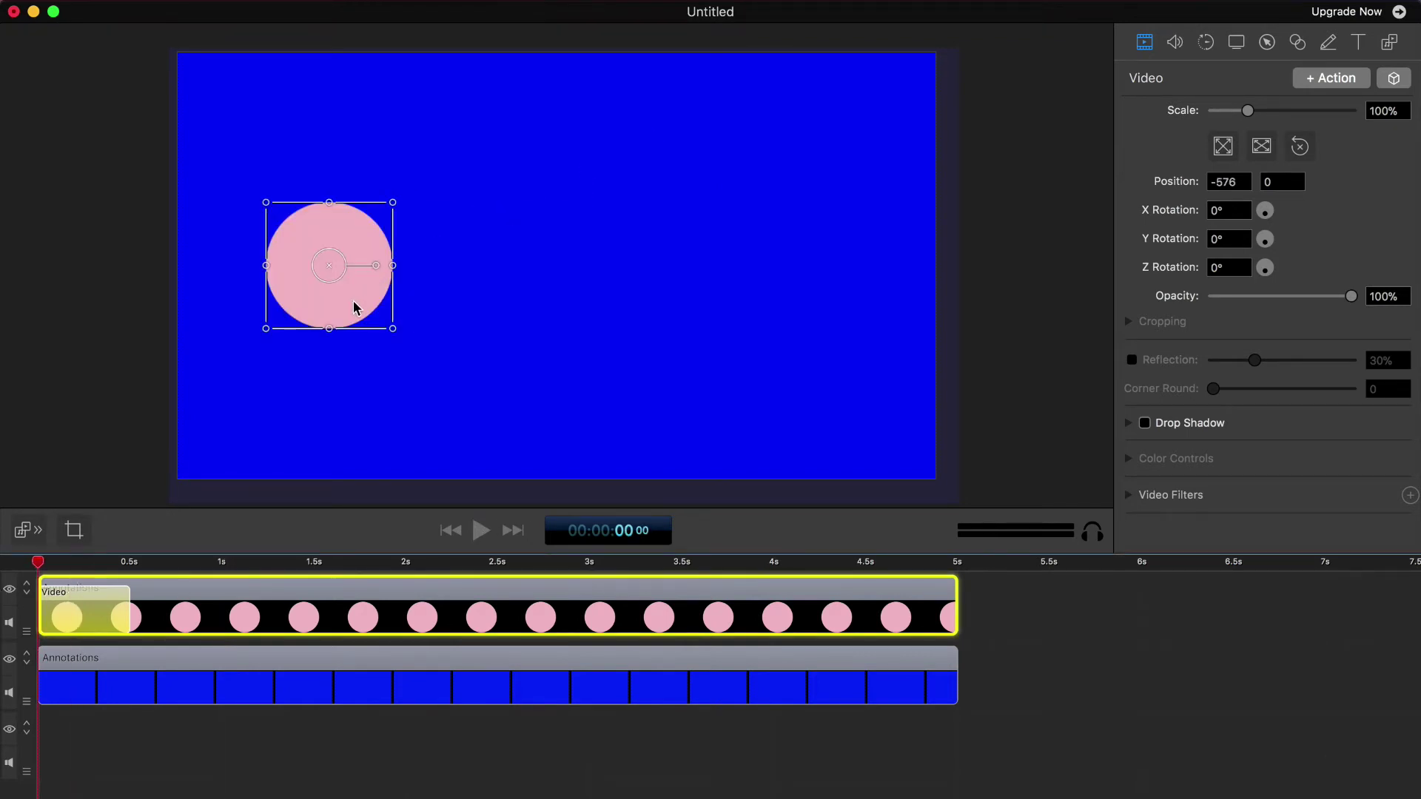
{"action": "left_click_drag", "start_coordinate": [355, 306], "coordinate": [598, 159]}
{"action": "left_click", "coordinate": [131, 564]}
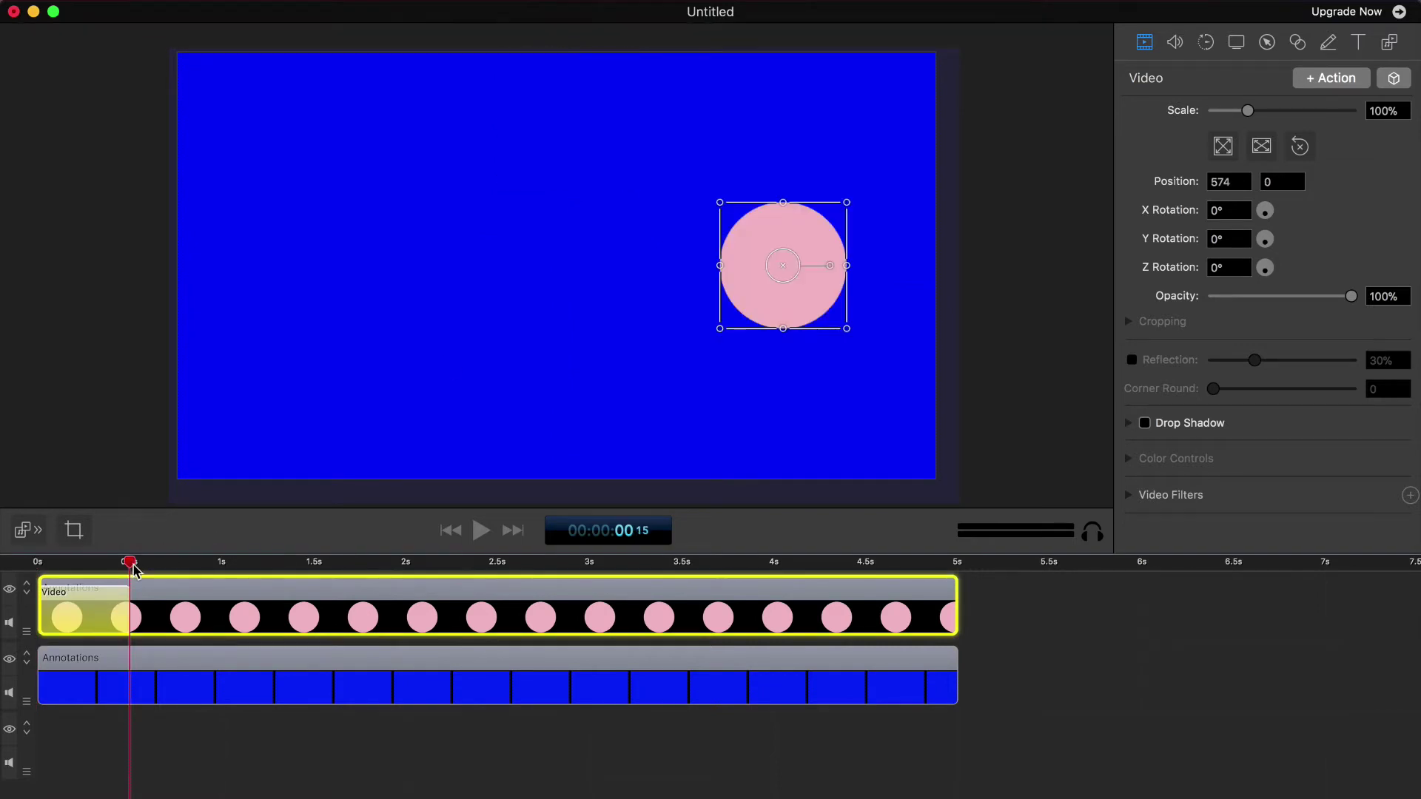
{"action": "left_click_drag", "start_coordinate": [818, 305], "coordinate": [586, 445]}
{"action": "left_click", "coordinate": [453, 535]}
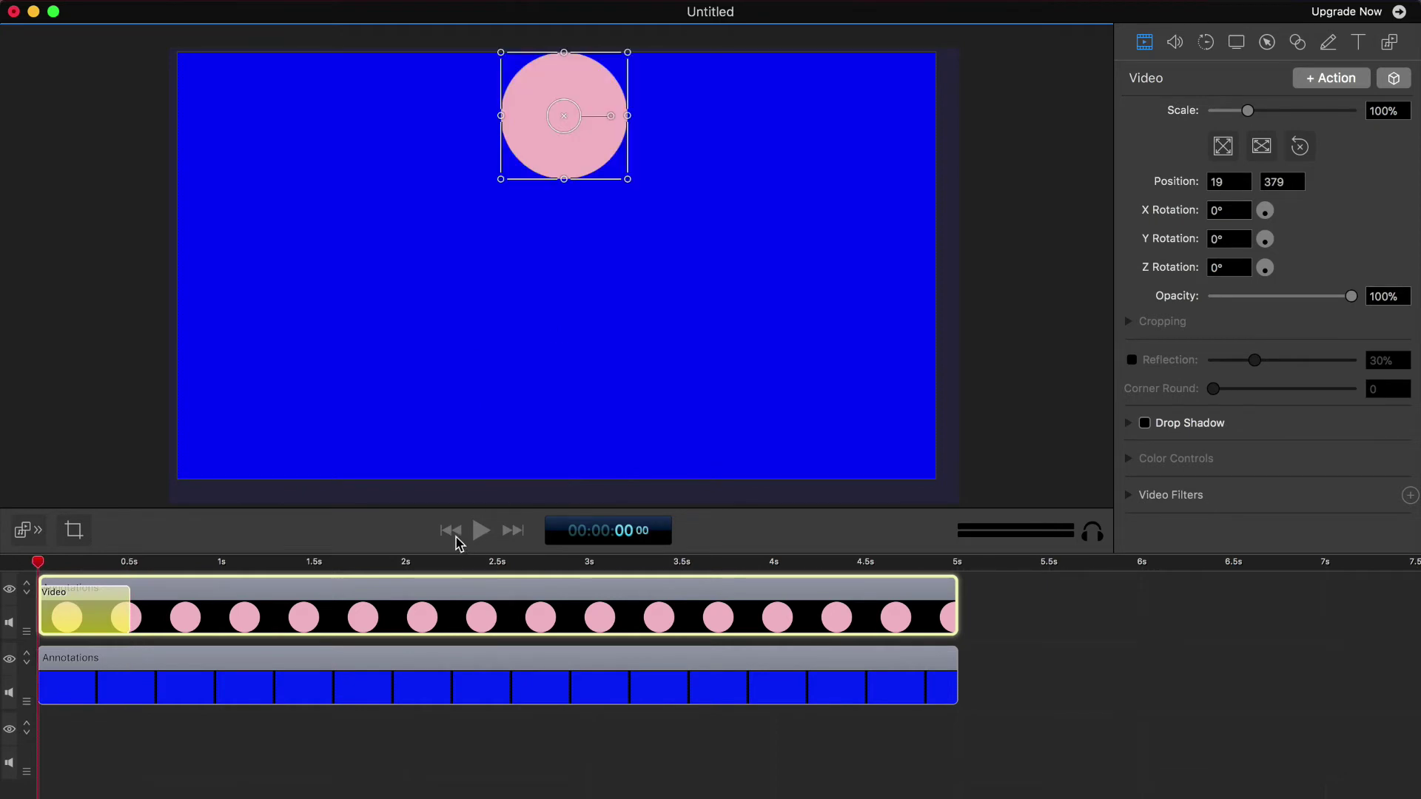
{"action": "left_click", "coordinate": [481, 532]}
{"action": "left_click", "coordinate": [480, 532]}
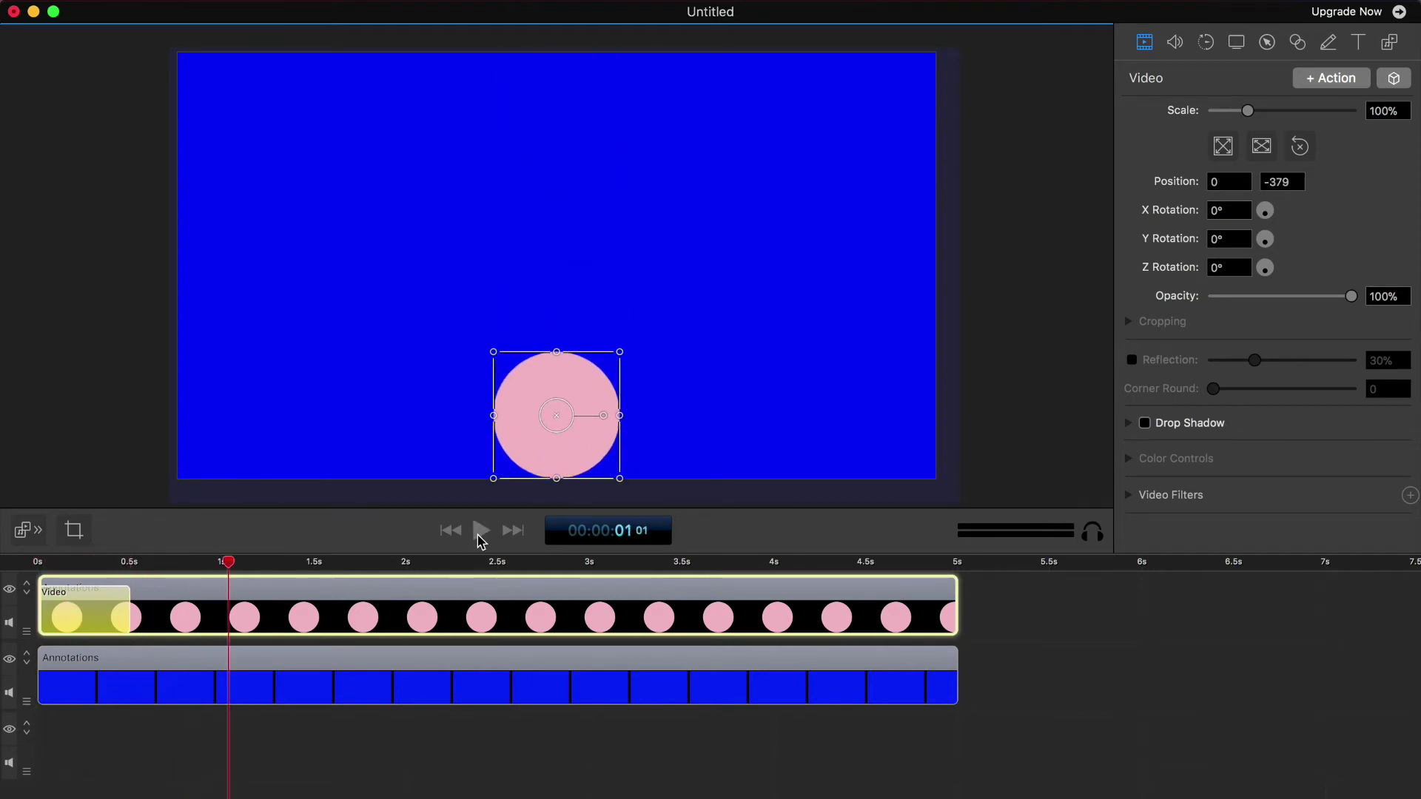
{"action": "left_click", "coordinate": [421, 776]}
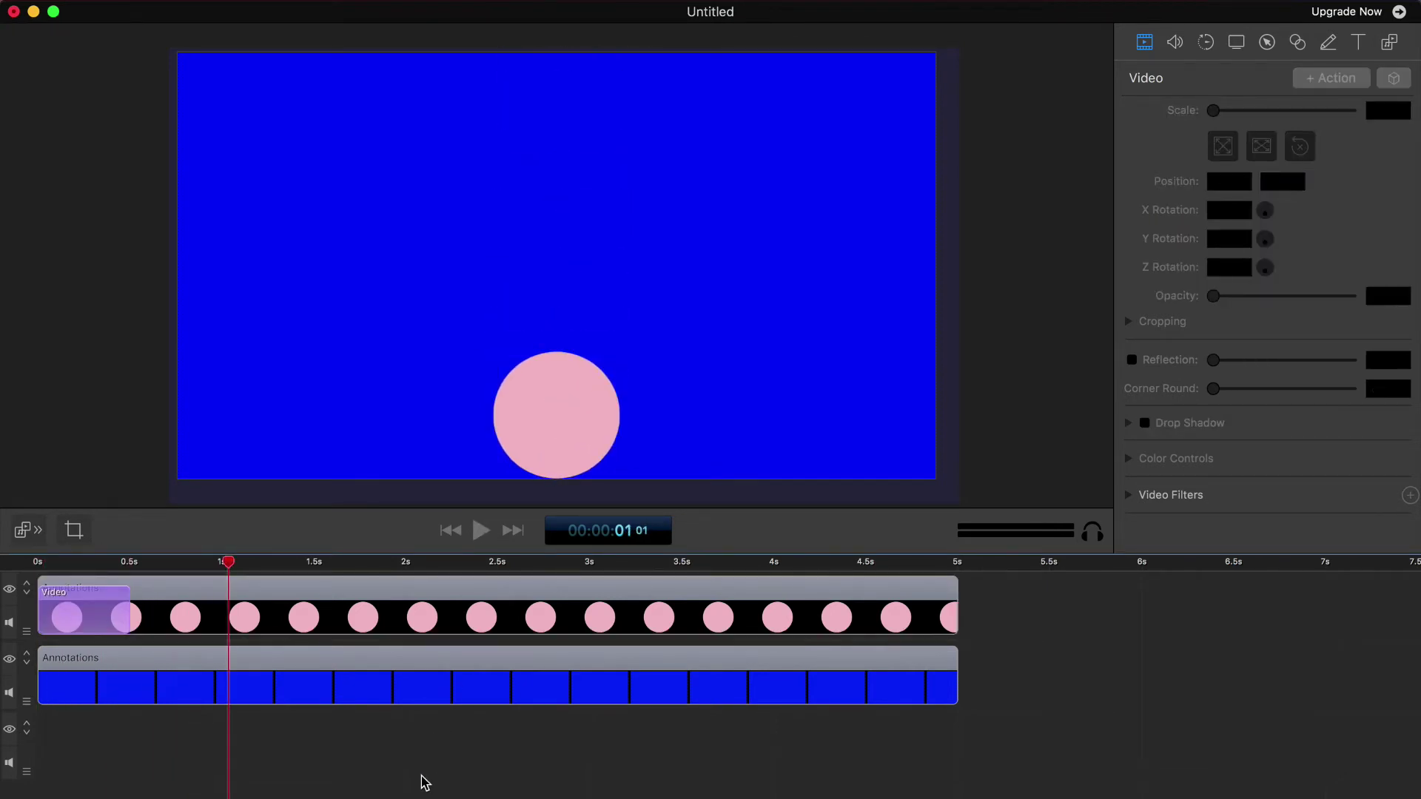
{"action": "left_click_drag", "start_coordinate": [117, 571], "coordinate": [4, 572]}
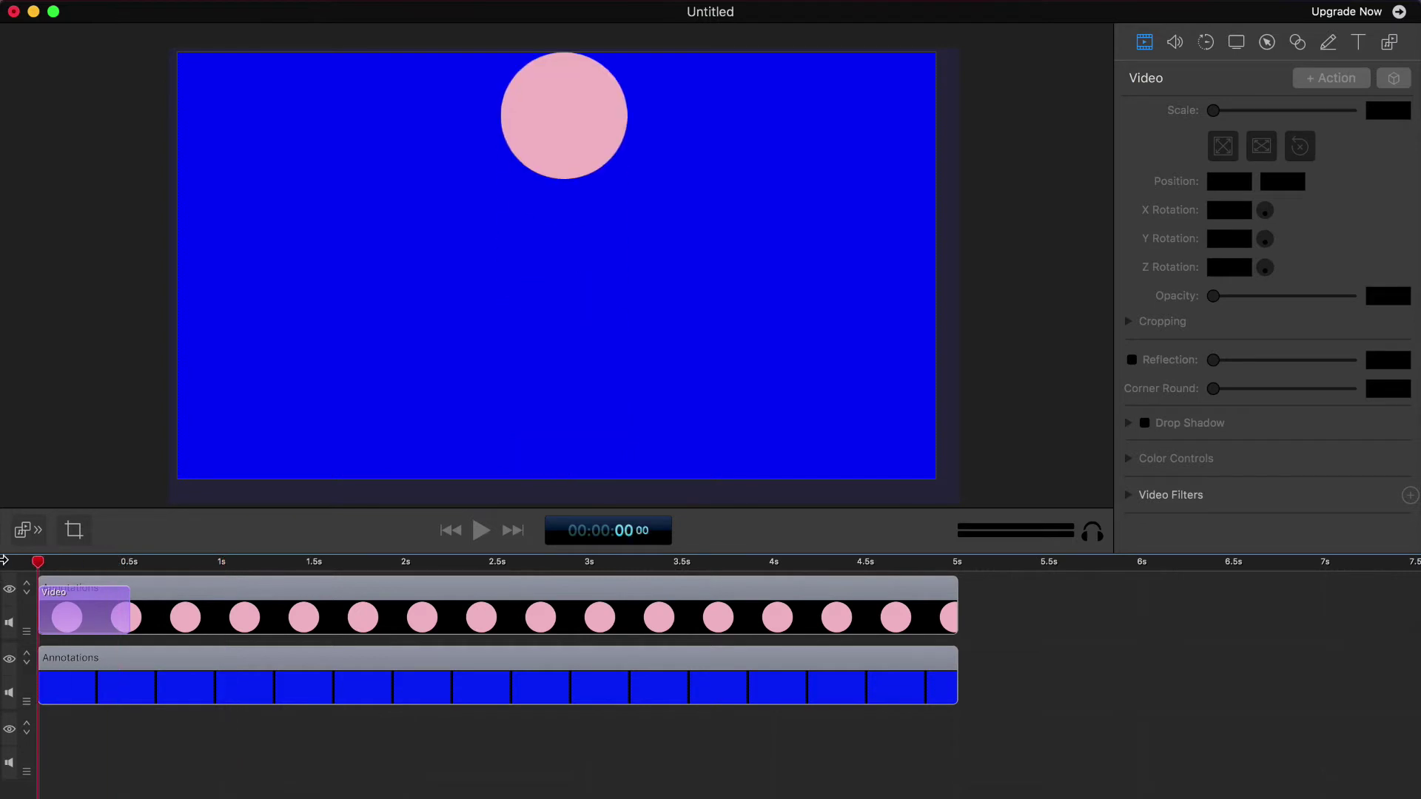
{"action": "key", "text": "space"}
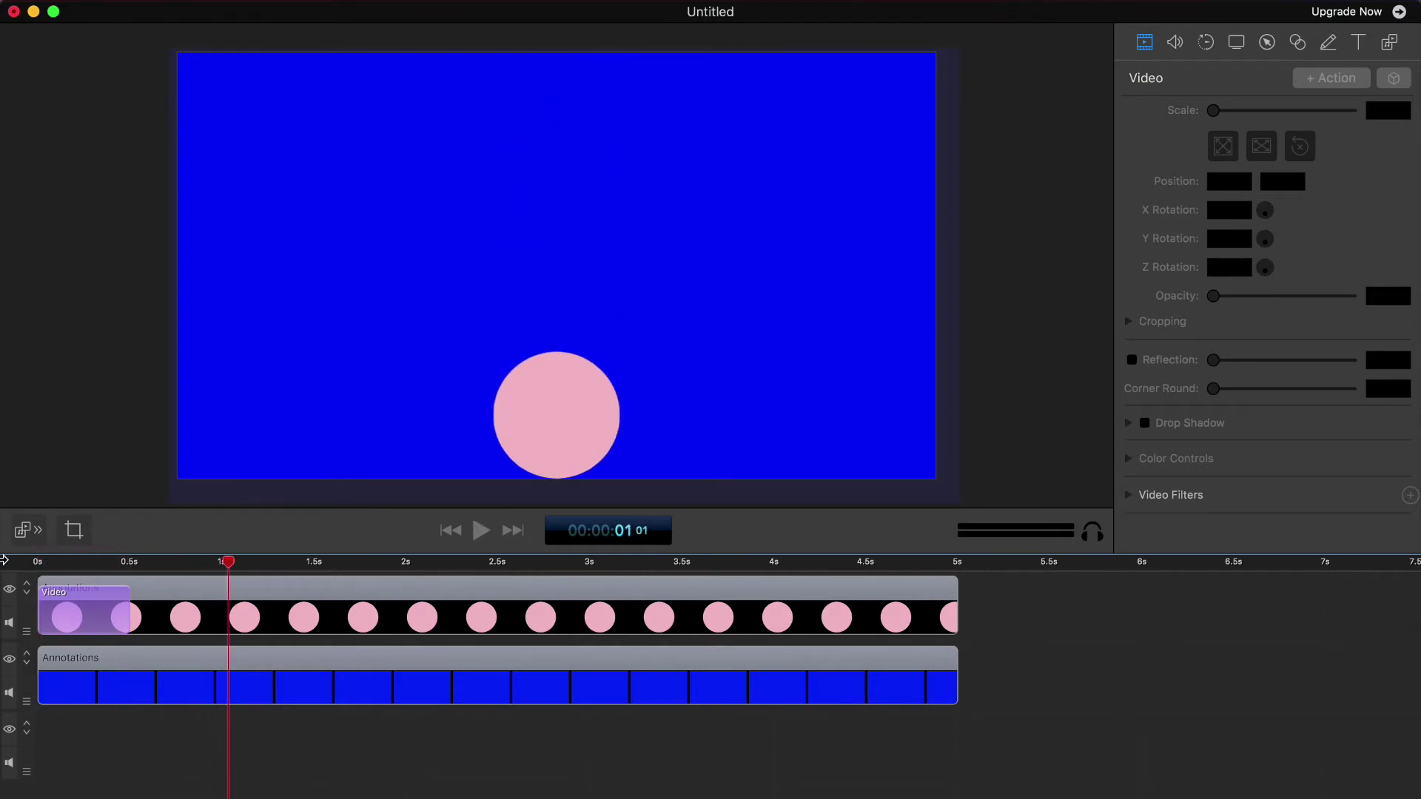
{"action": "left_click_drag", "start_coordinate": [56, 570], "coordinate": [2, 572]}
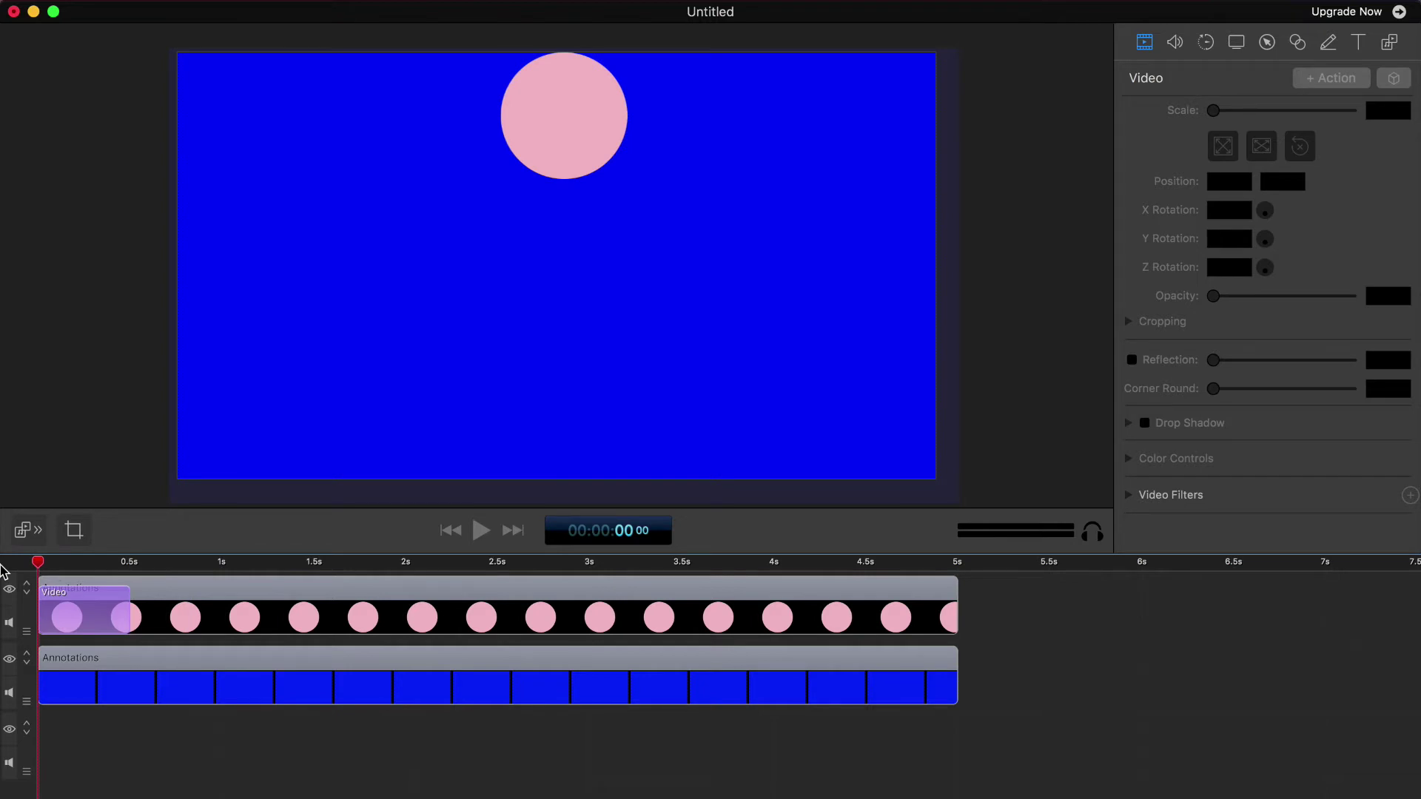
{"action": "key", "text": "space"}
{"action": "key", "text": "space"}
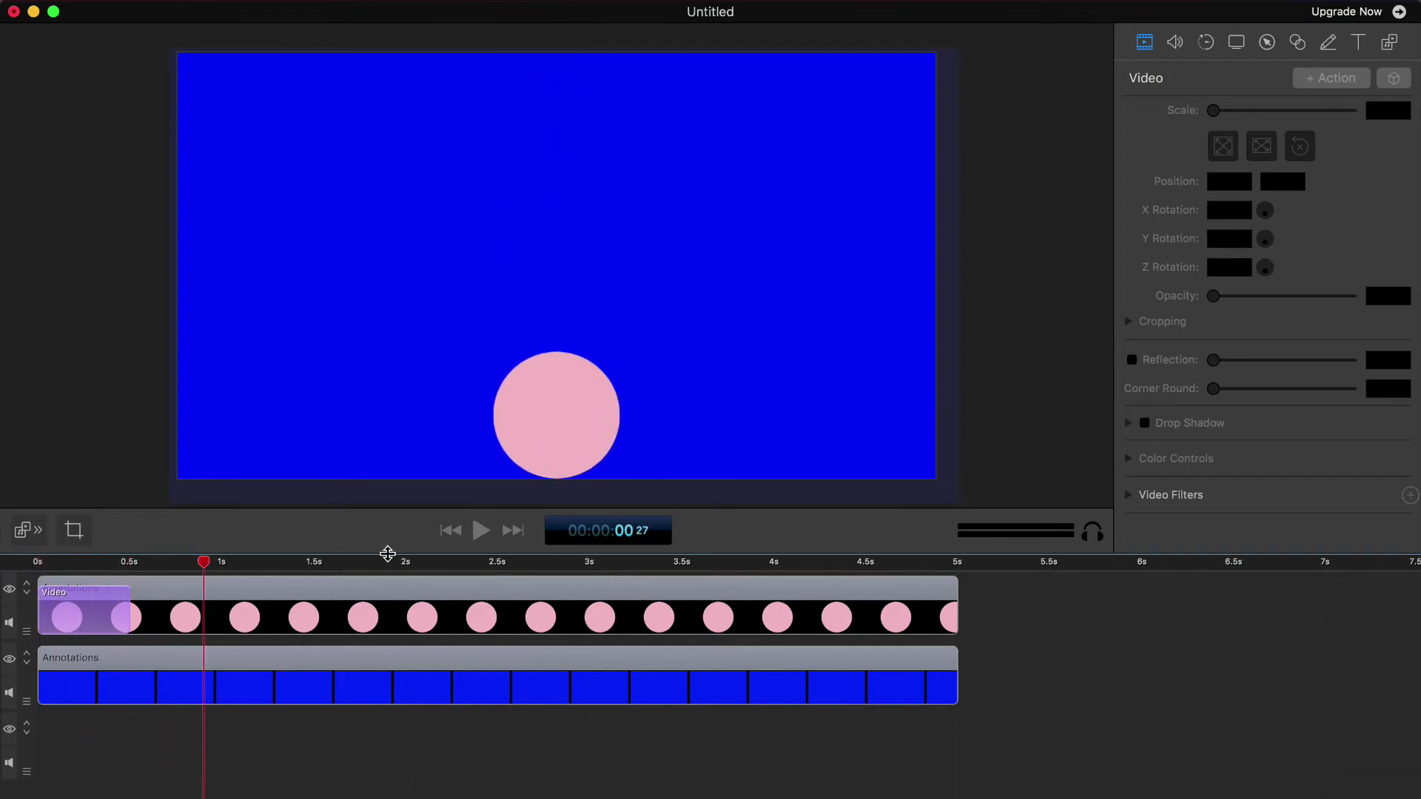
{"action": "left_click_drag", "start_coordinate": [126, 562], "coordinate": [4, 570]}
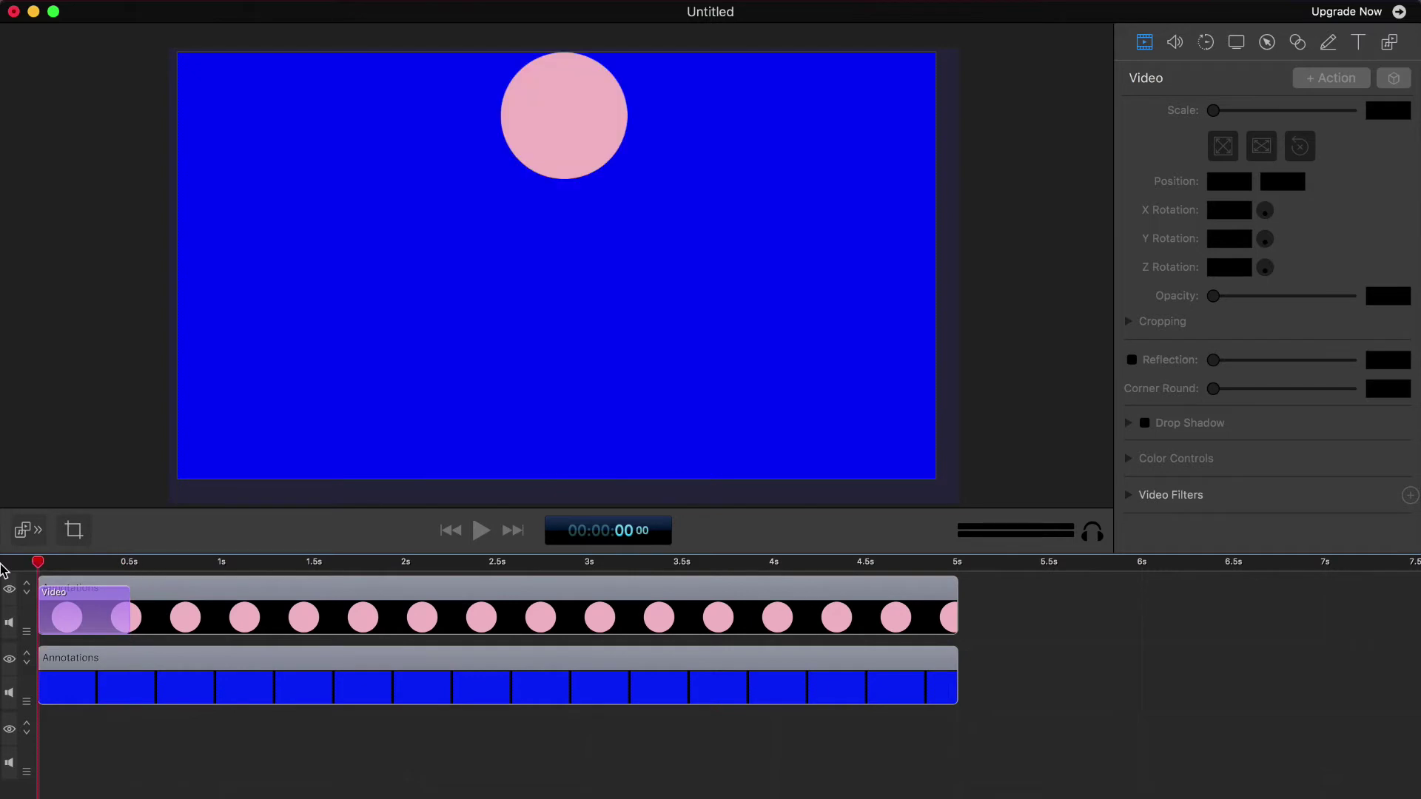
Step: Set the circle action's curve type to Ease-In & Out
{"action": "left_click", "coordinate": [109, 620]}
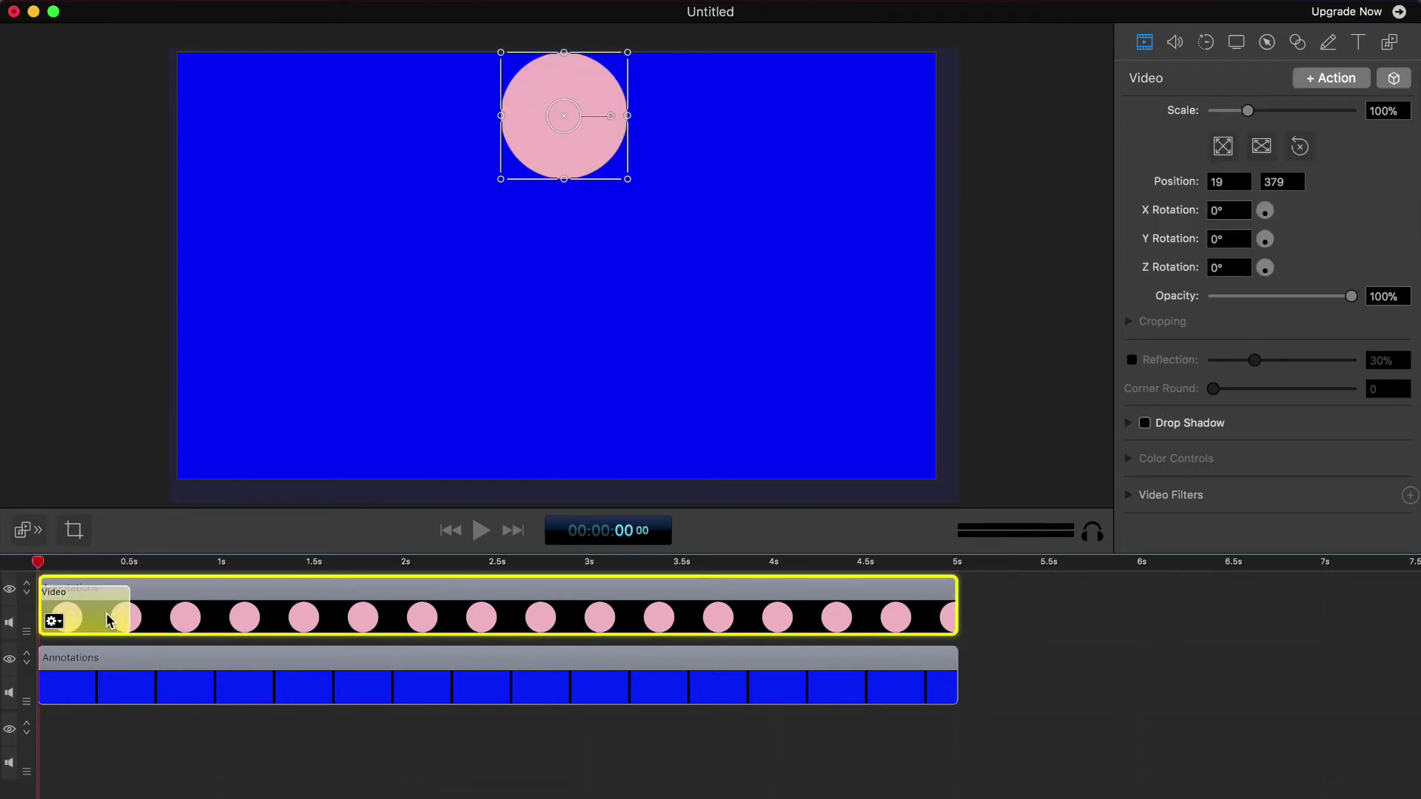
{"action": "right_click", "coordinate": [107, 619]}
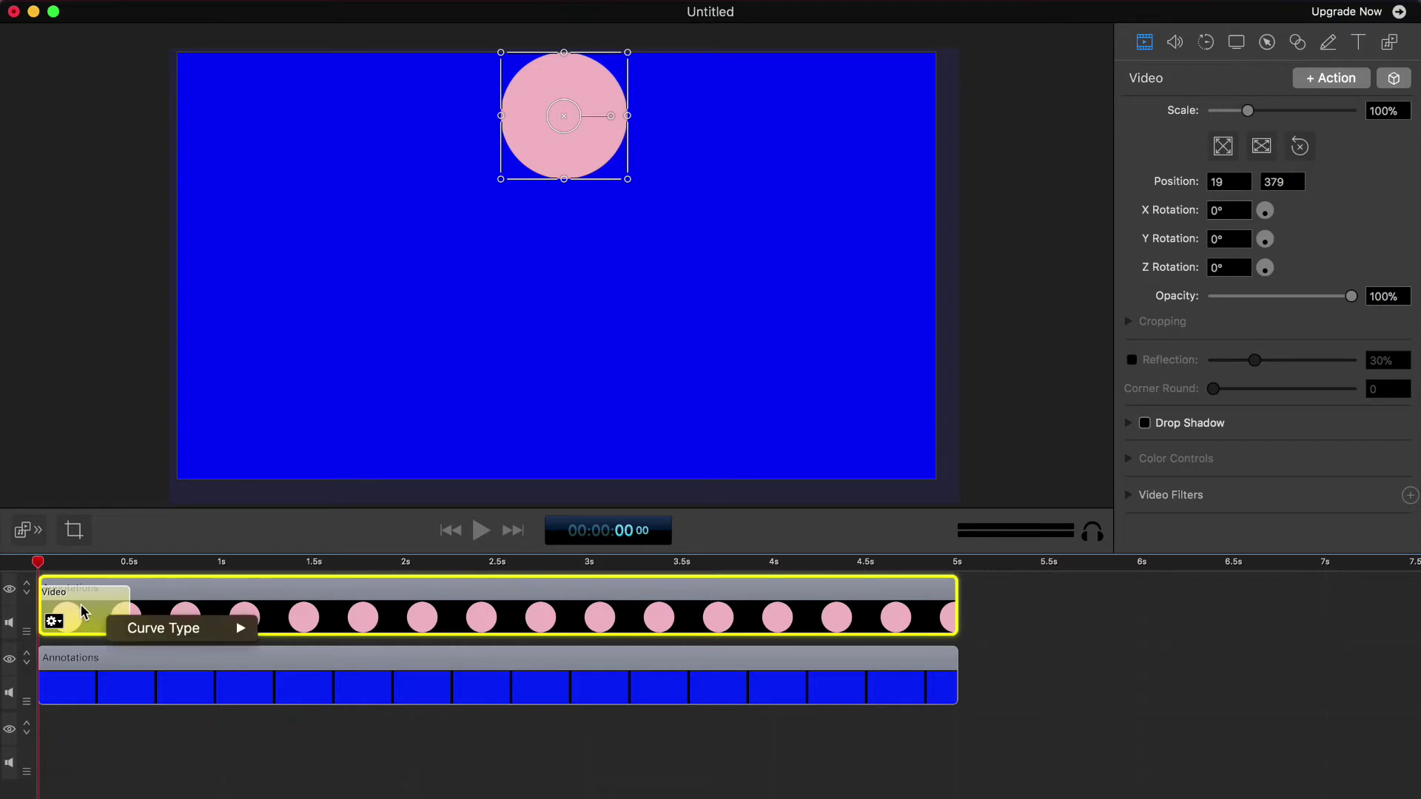
{"action": "mouse_move", "coordinate": [145, 627]}
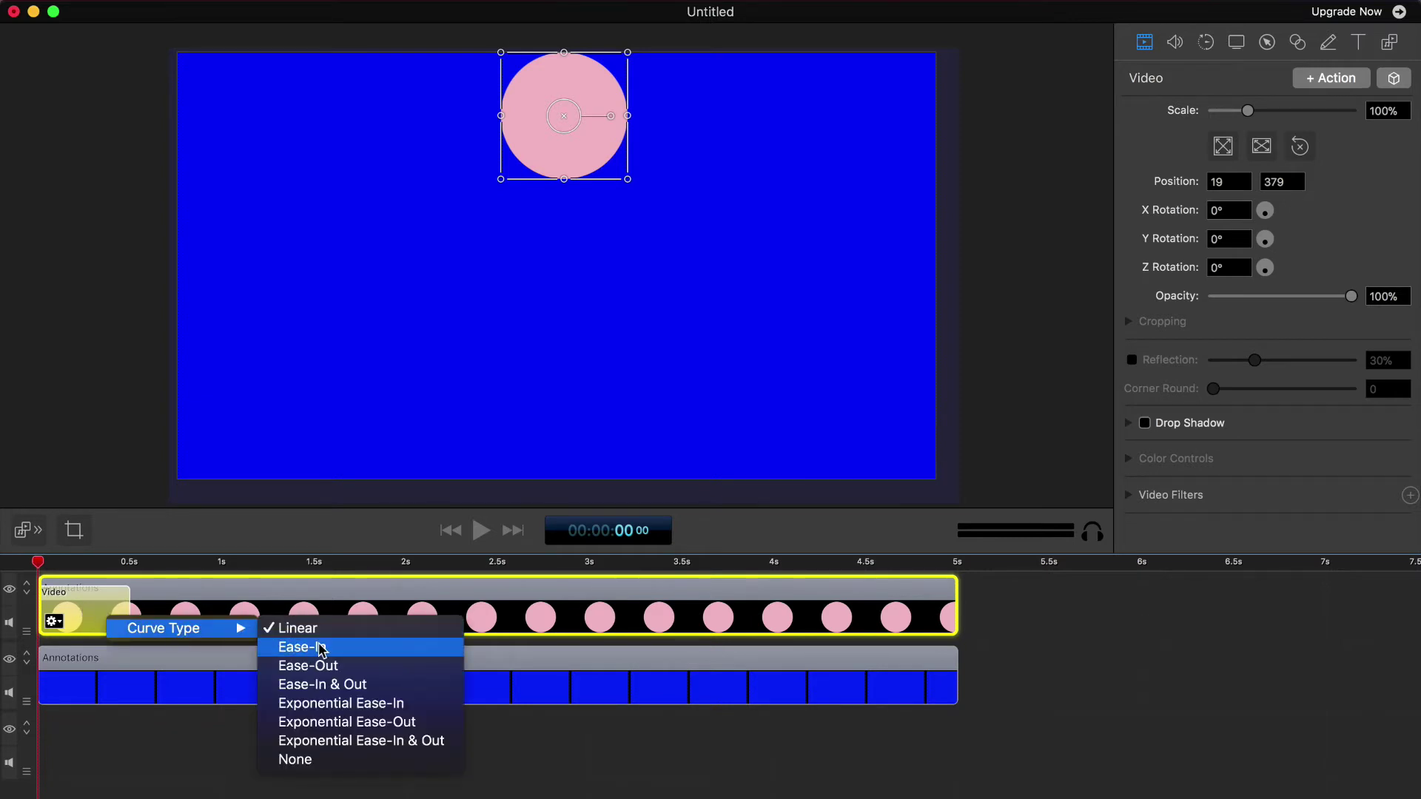
{"action": "left_click", "coordinate": [350, 692]}
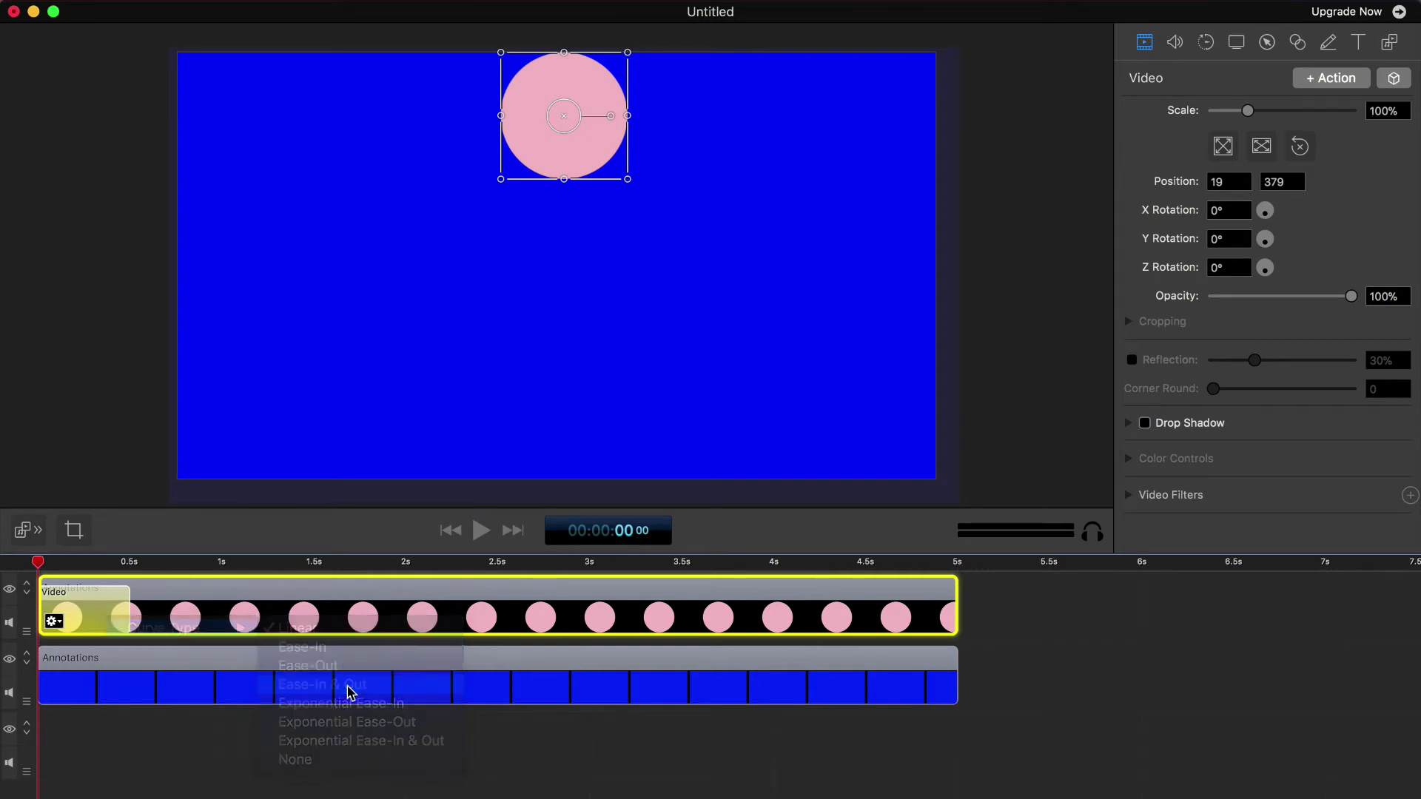
Step: Preview the eased drop animation several times from the start
{"action": "left_click", "coordinate": [482, 531]}
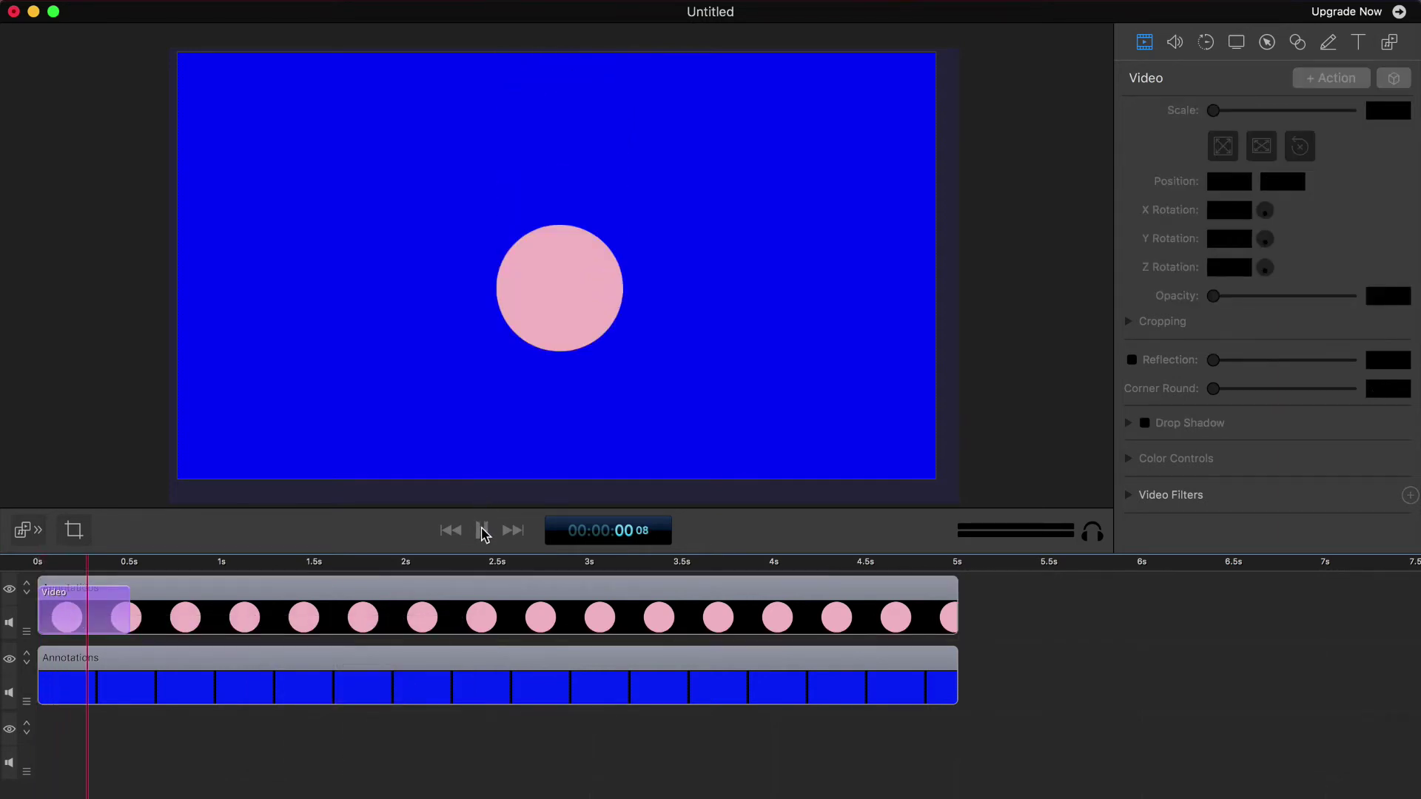
{"action": "left_click", "coordinate": [450, 531]}
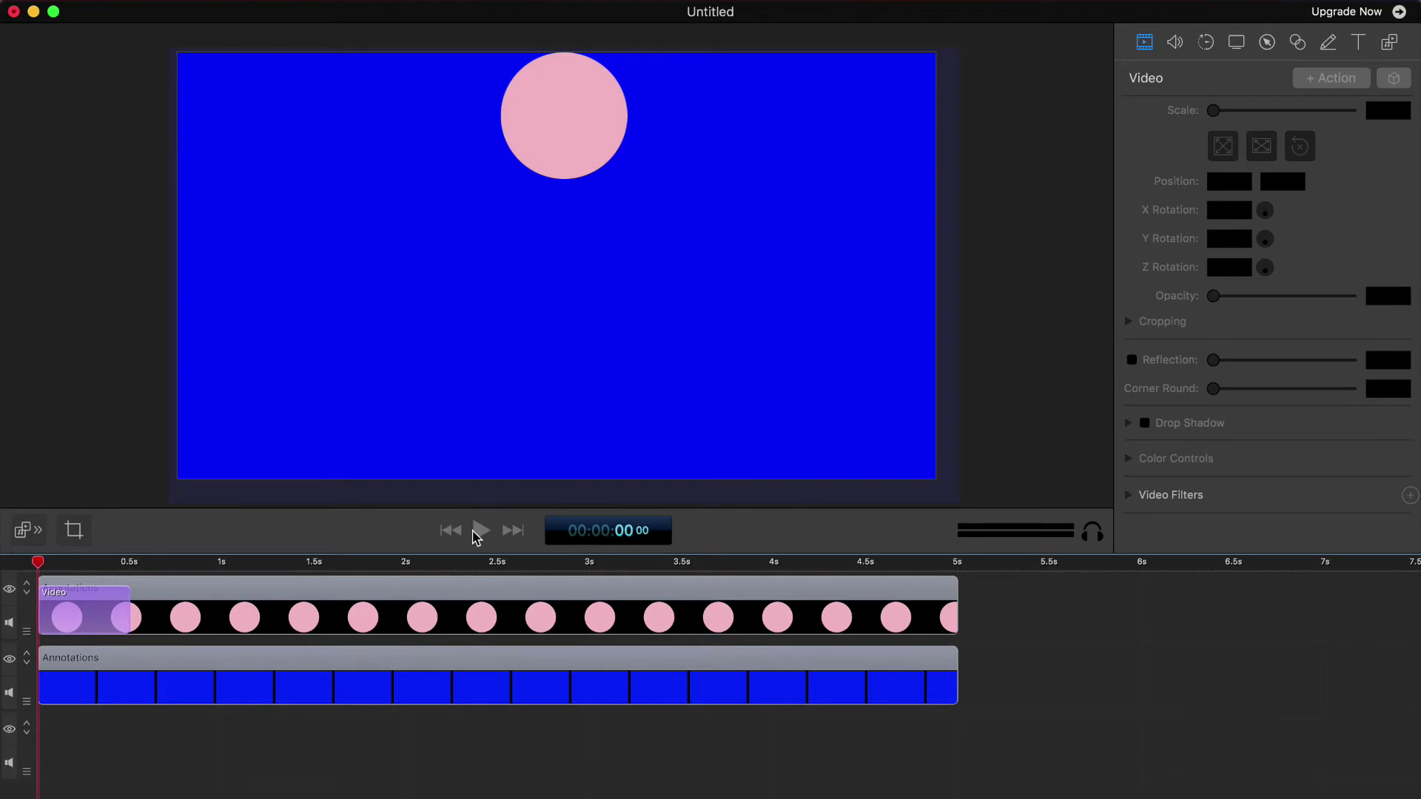
{"action": "left_click", "coordinate": [481, 531]}
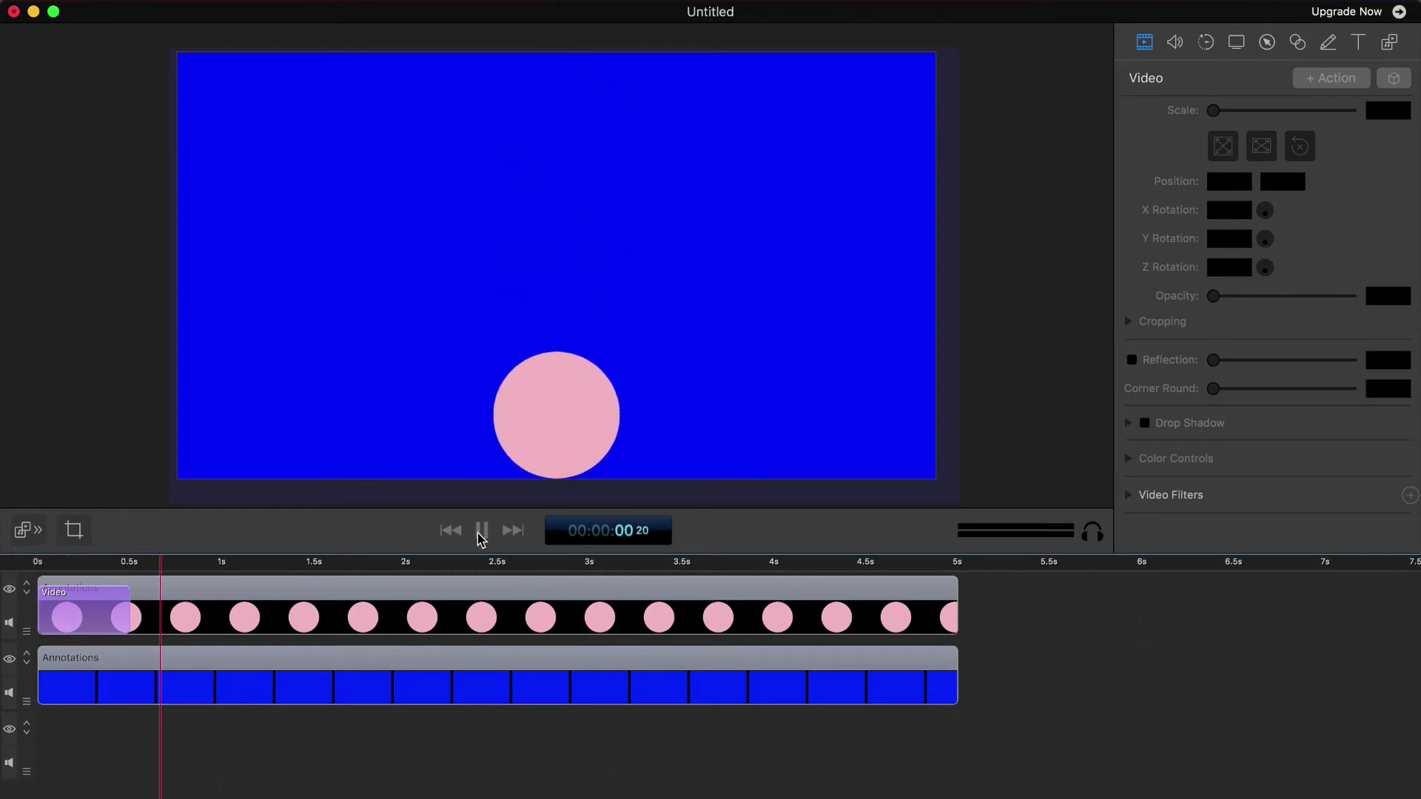
{"action": "left_click", "coordinate": [481, 532]}
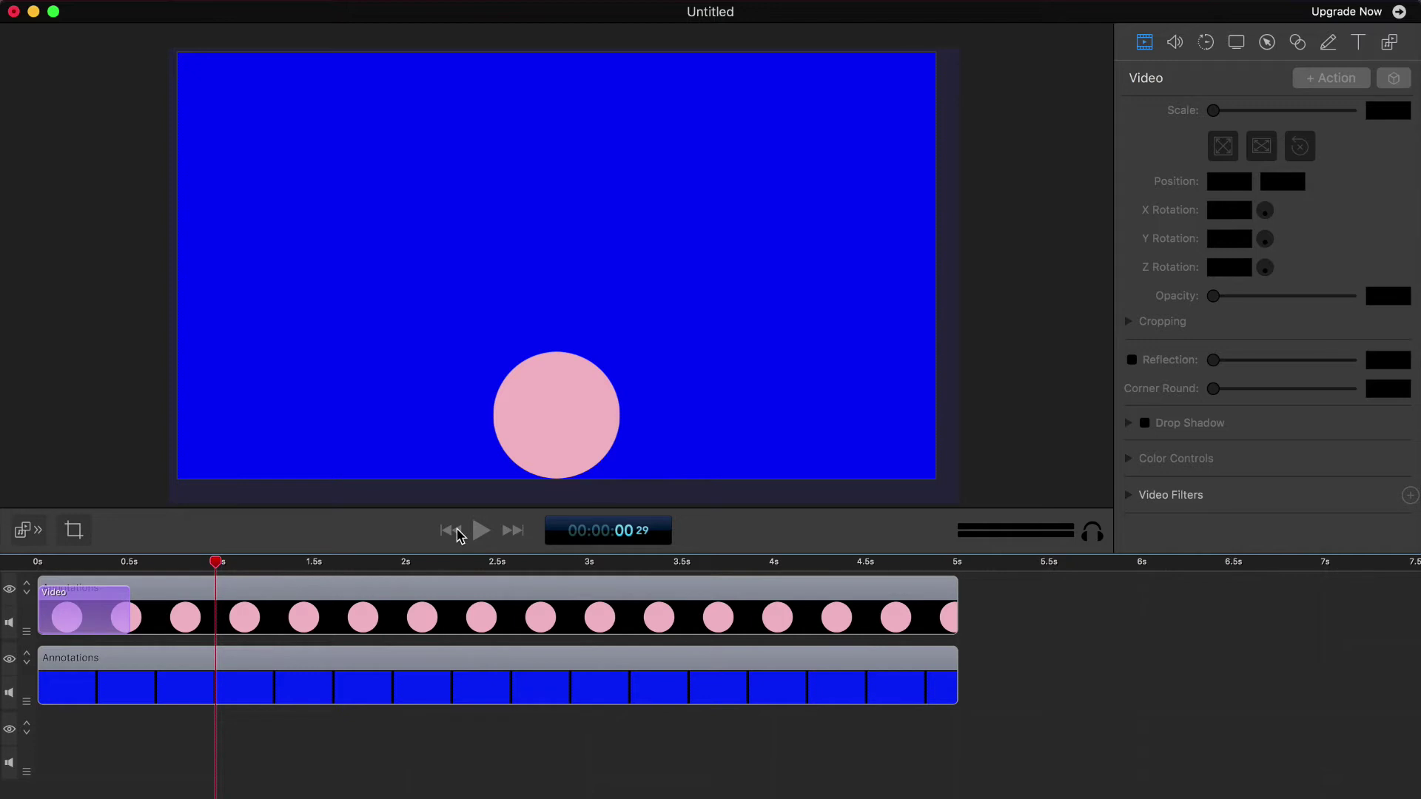
{"action": "left_click", "coordinate": [457, 531]}
{"action": "left_click", "coordinate": [482, 532]}
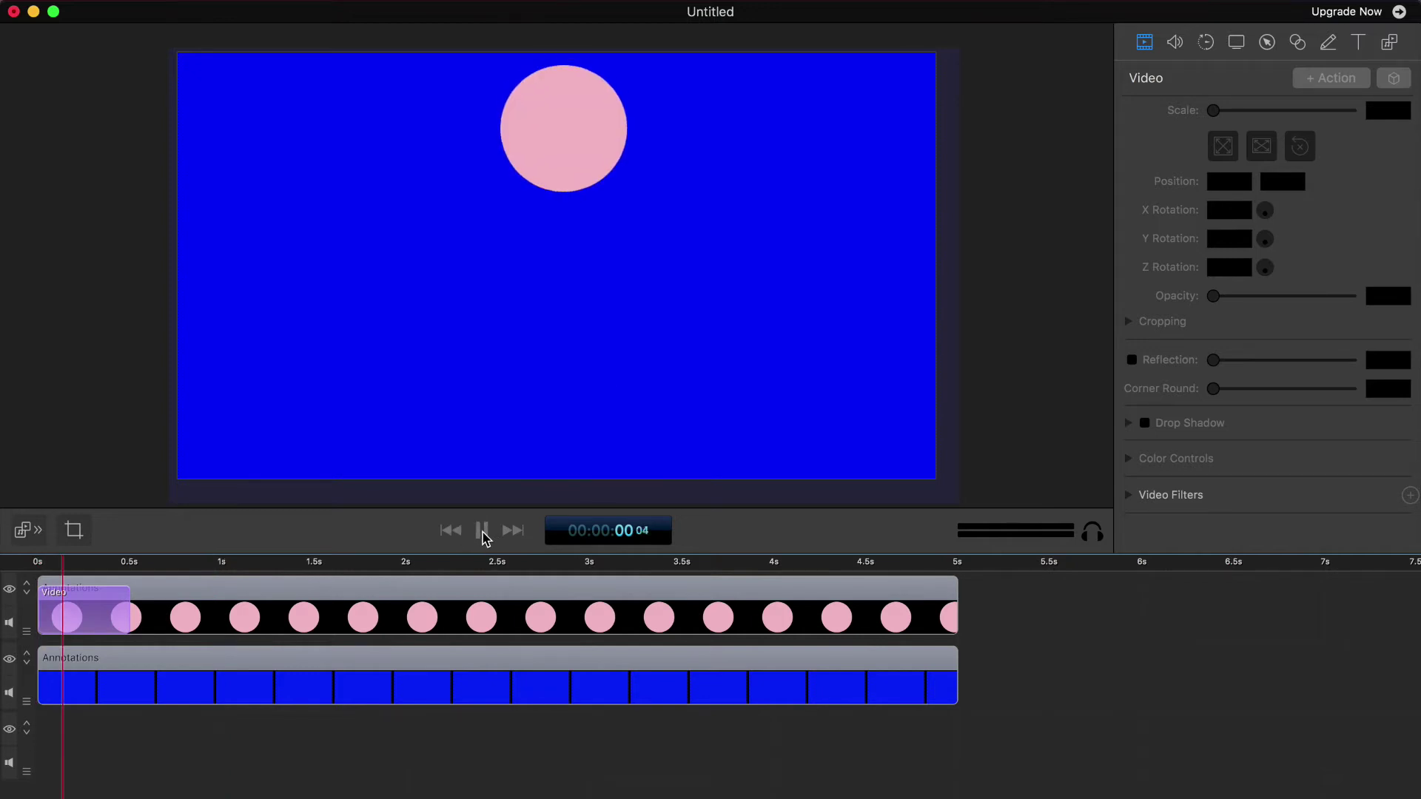
{"action": "left_click", "coordinate": [453, 532]}
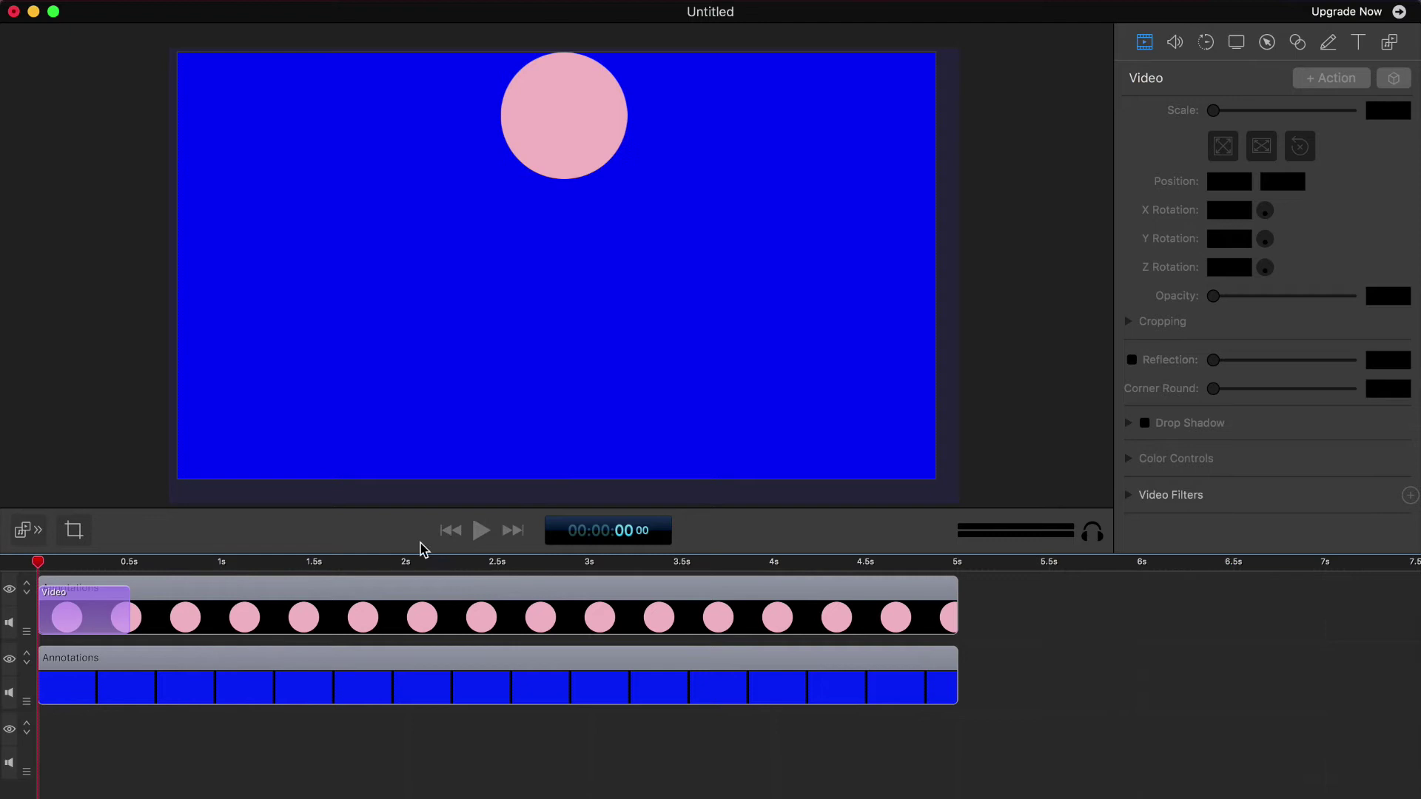
{"action": "left_click", "coordinate": [54, 622]}
{"action": "mouse_move", "coordinate": [130, 635]}
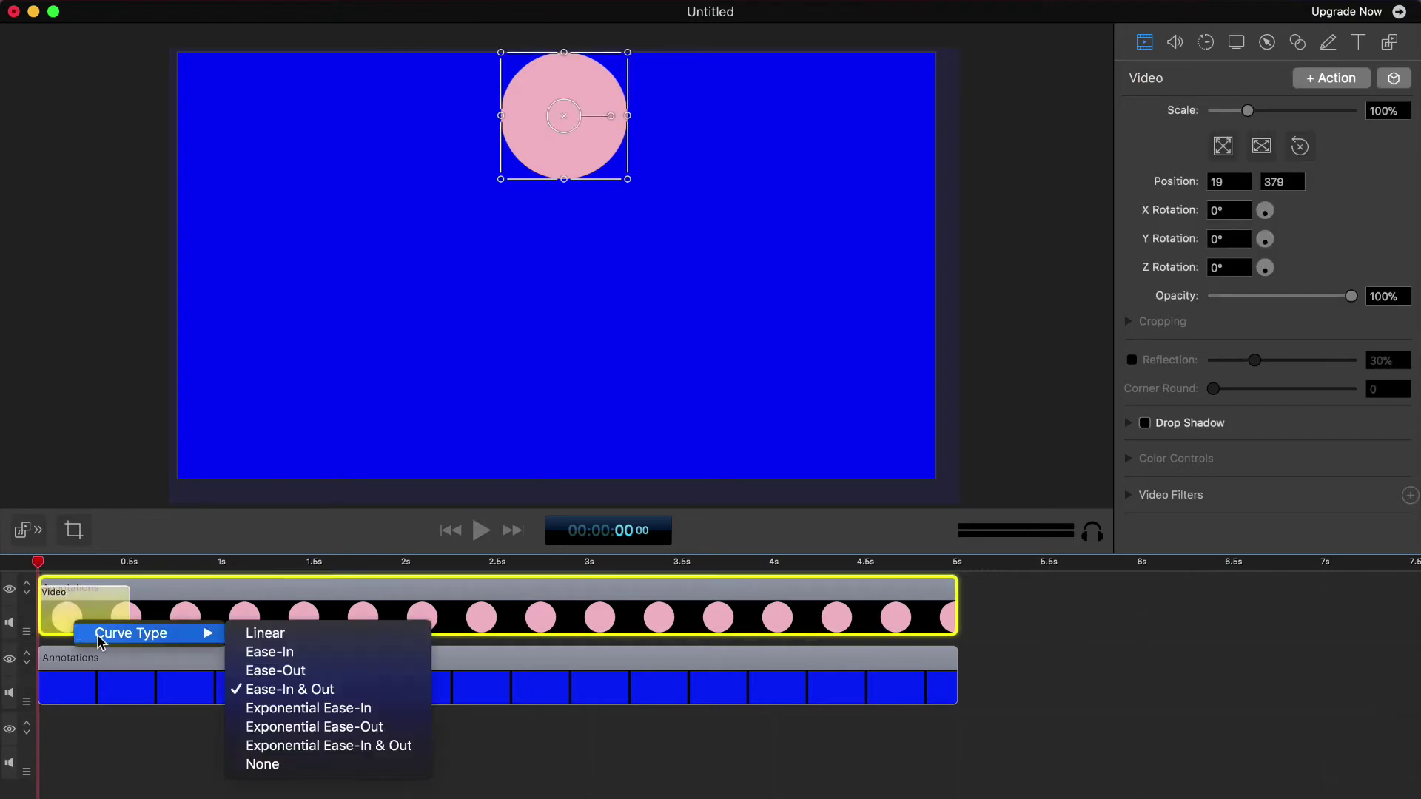
Step: Change the action's curve type to Ease-In and preview the drop
{"action": "left_click", "coordinate": [280, 655]}
{"action": "left_click", "coordinate": [437, 789]}
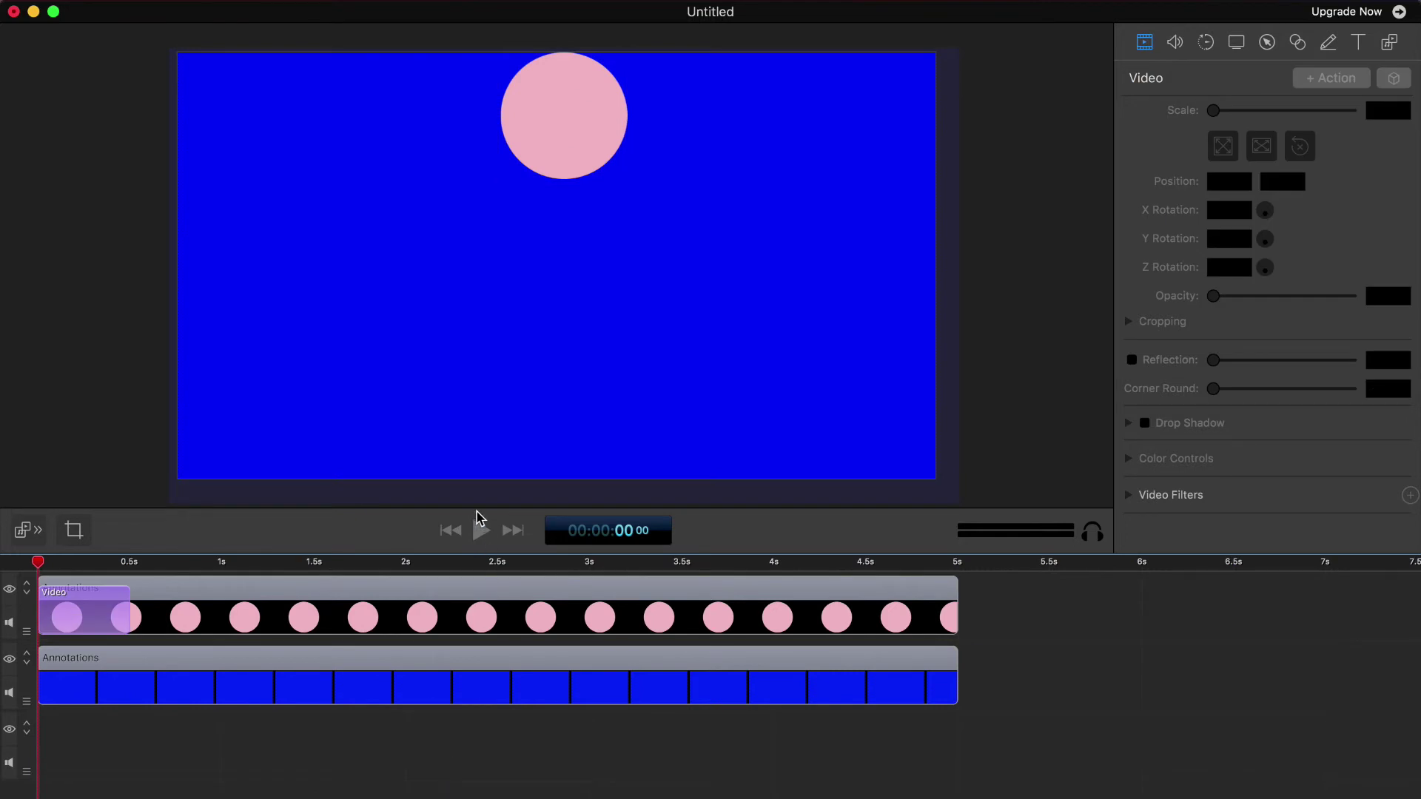
{"action": "left_click", "coordinate": [480, 531]}
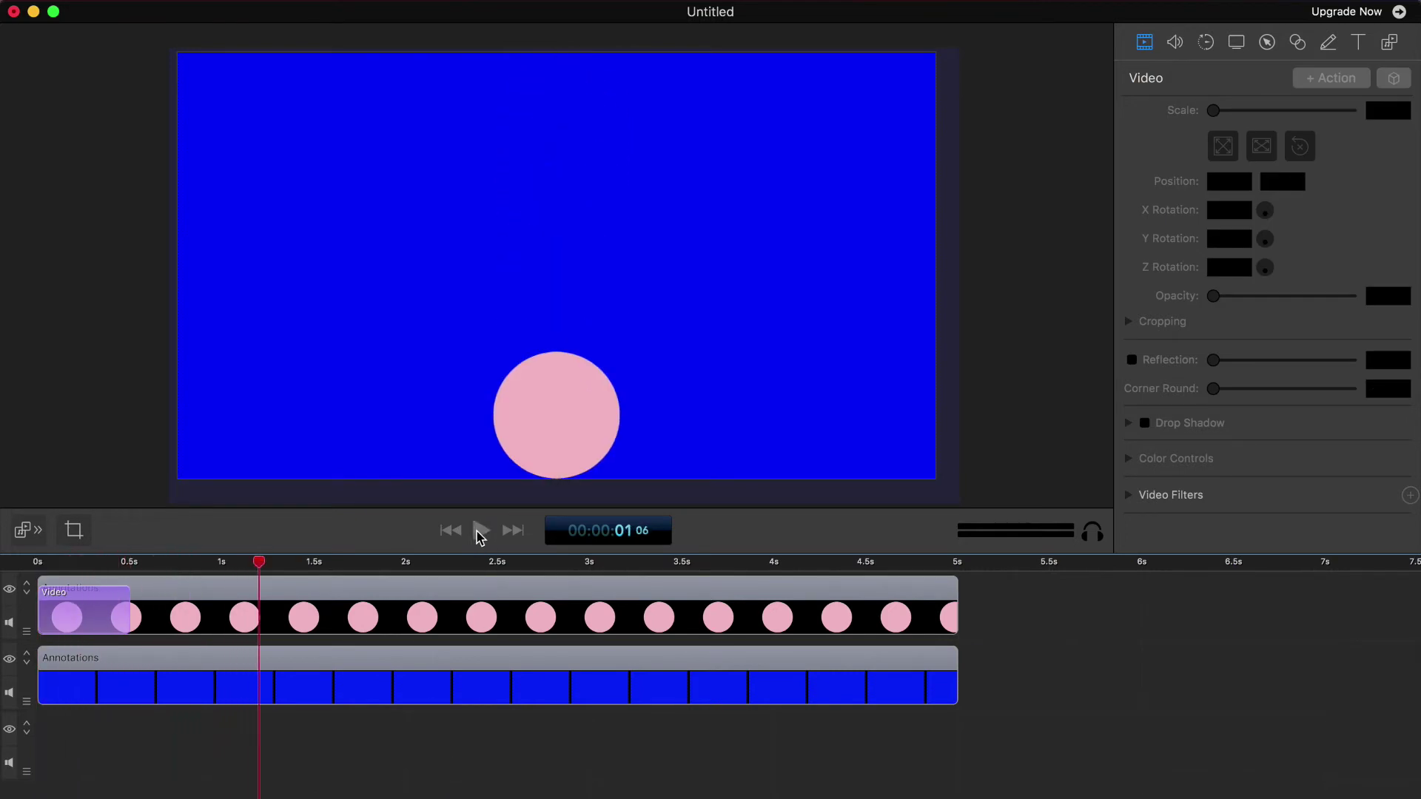
{"action": "left_click", "coordinate": [450, 531]}
{"action": "left_click", "coordinate": [483, 533]}
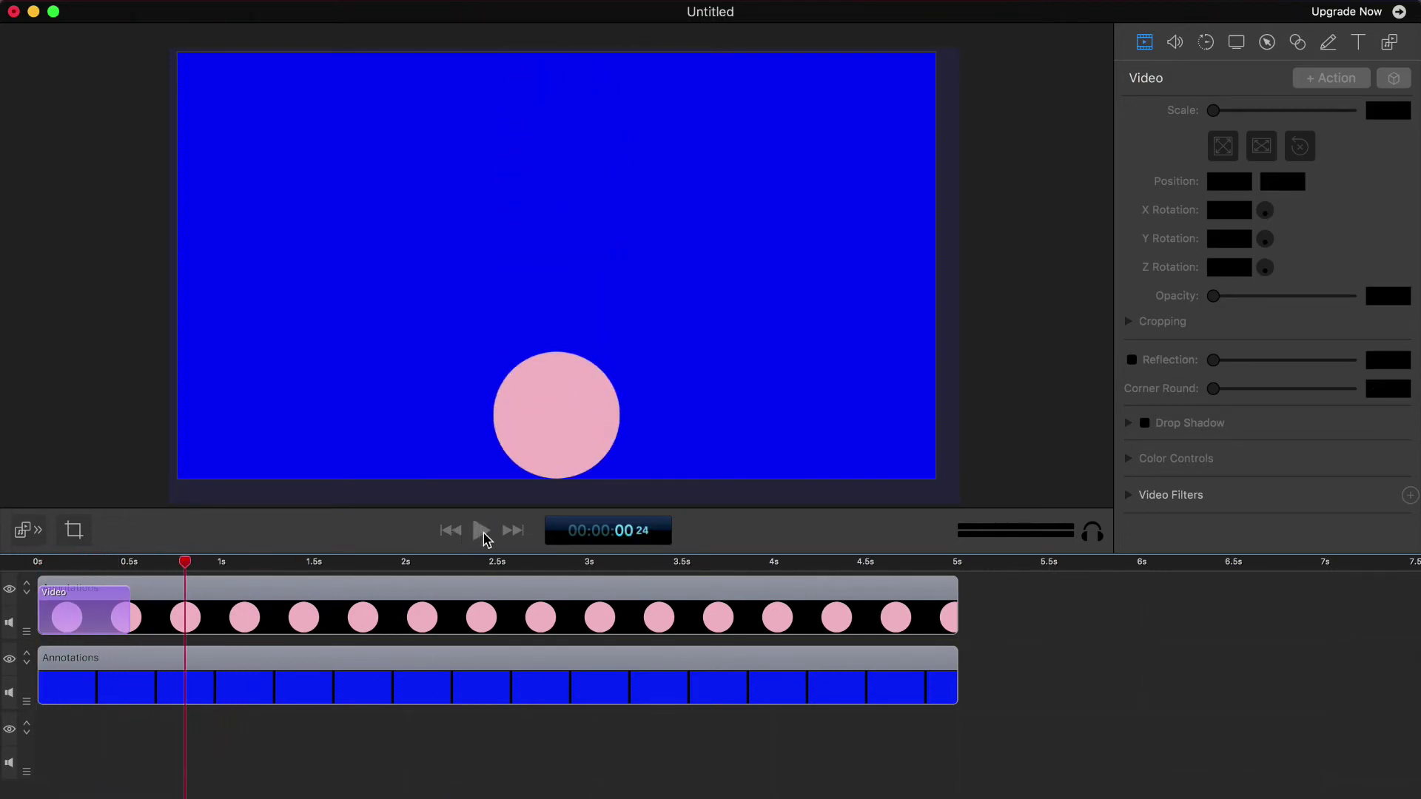
Step: Move the circle's end point below the canvas bottom and preview the new drop
{"action": "left_click", "coordinate": [168, 583]}
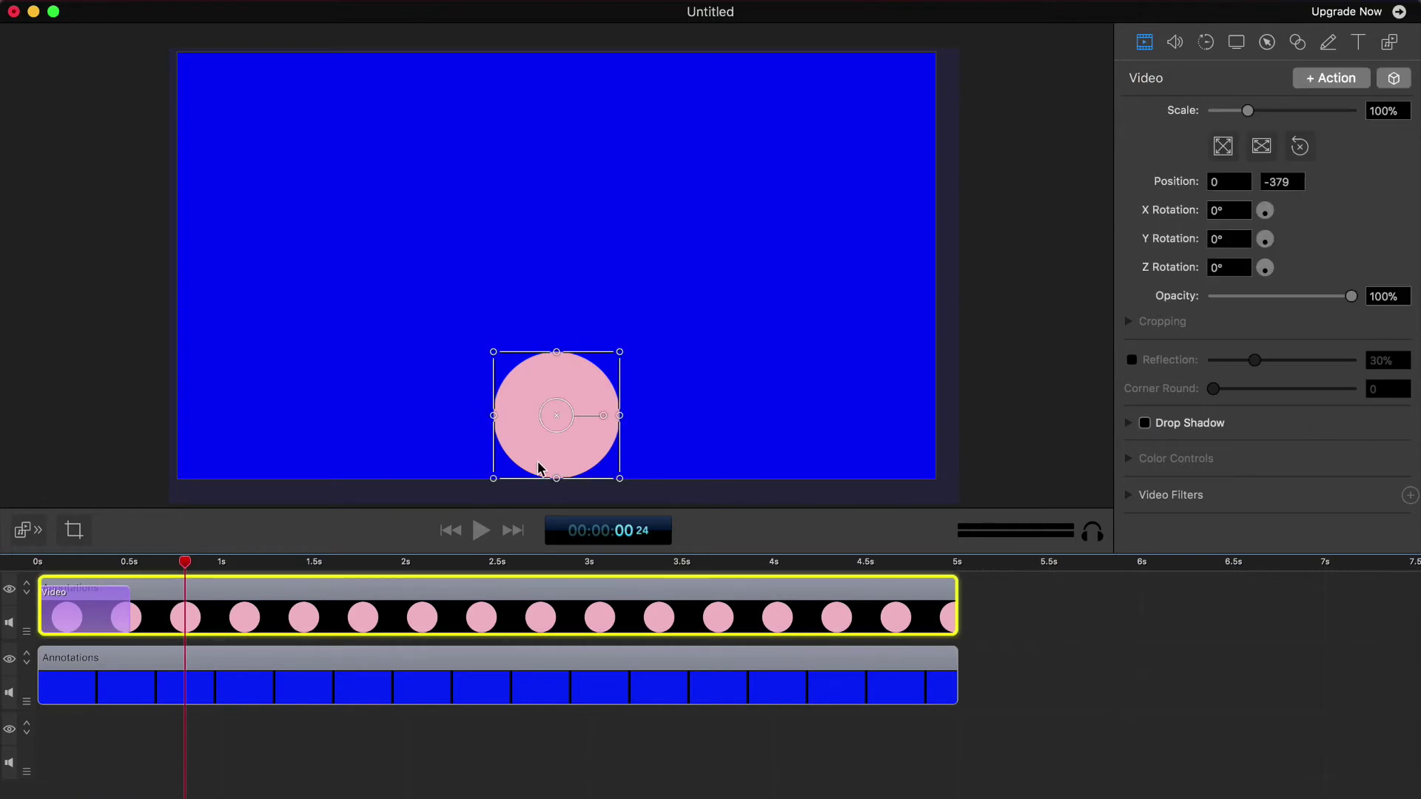
{"action": "left_click_drag", "start_coordinate": [560, 453], "coordinate": [561, 587]}
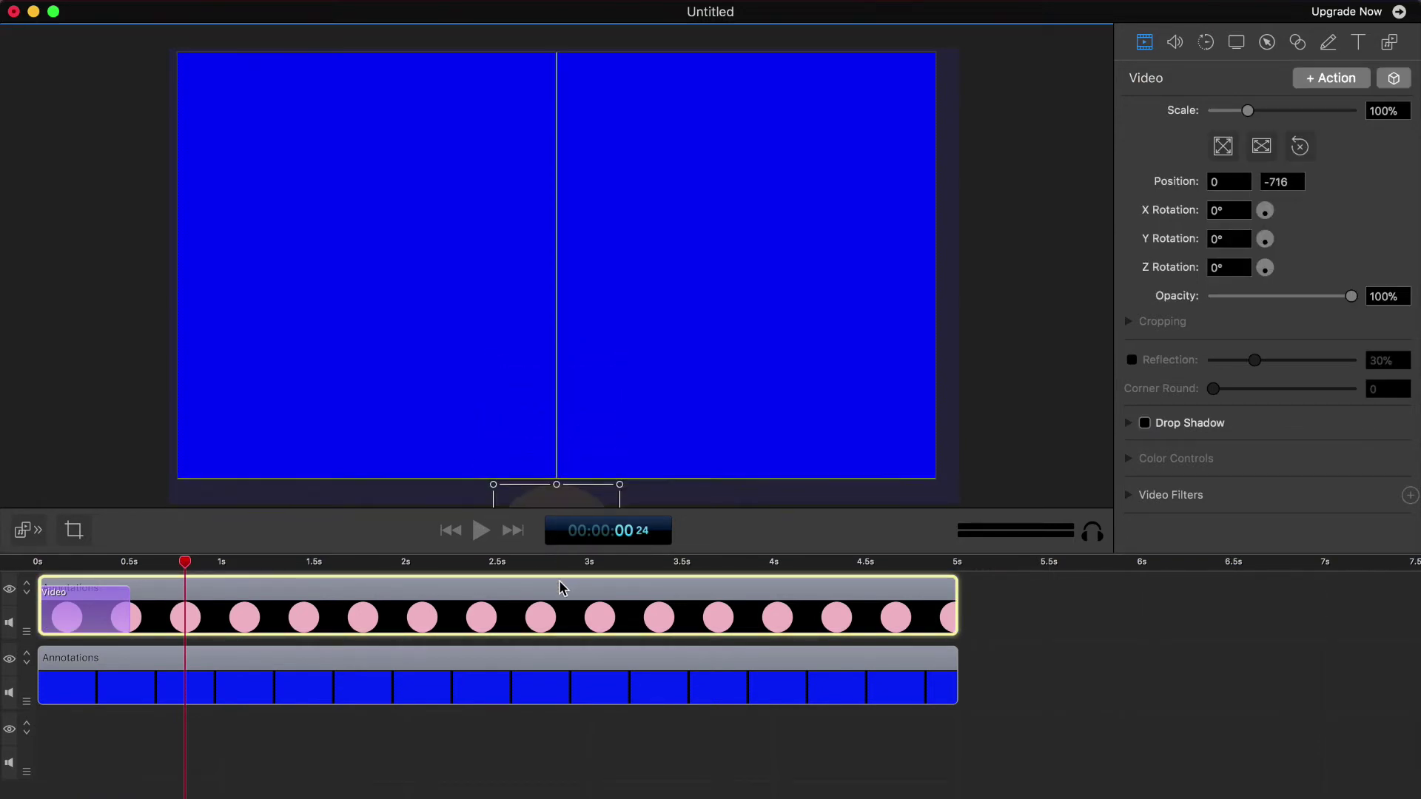
{"action": "left_click", "coordinate": [452, 531]}
{"action": "left_click", "coordinate": [479, 532]}
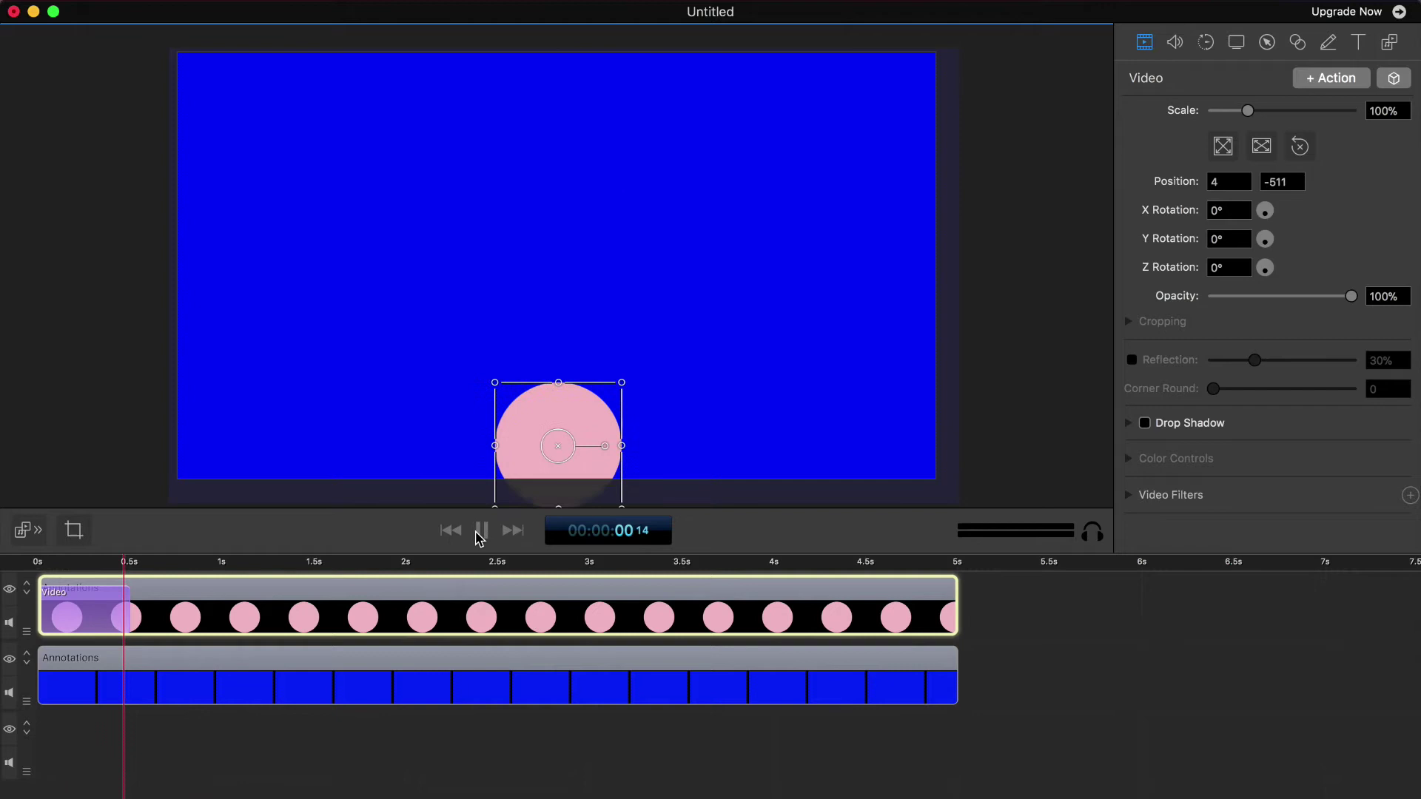
{"action": "left_click", "coordinate": [511, 771]}
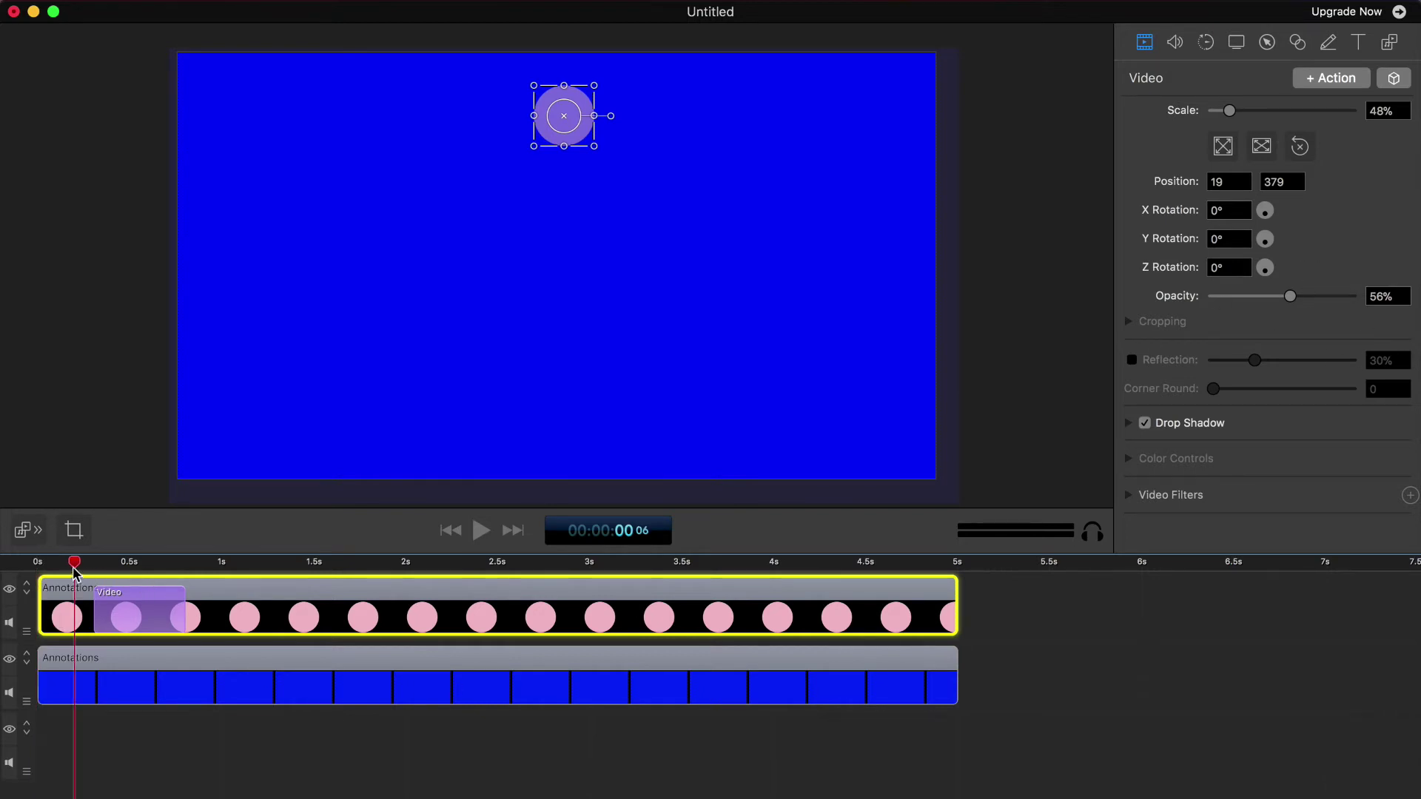
Step: Set the playhead to about 0.3s and show the clip's Video Motion settings
{"action": "left_click", "coordinate": [234, 613]}
{"action": "mouse_move", "coordinate": [234, 613]}
{"action": "left_mouse_down"}
{"action": "mouse_move", "coordinate": [81, 618]}
{"action": "mouse_move", "coordinate": [247, 634]}
{"action": "left_mouse_up"}
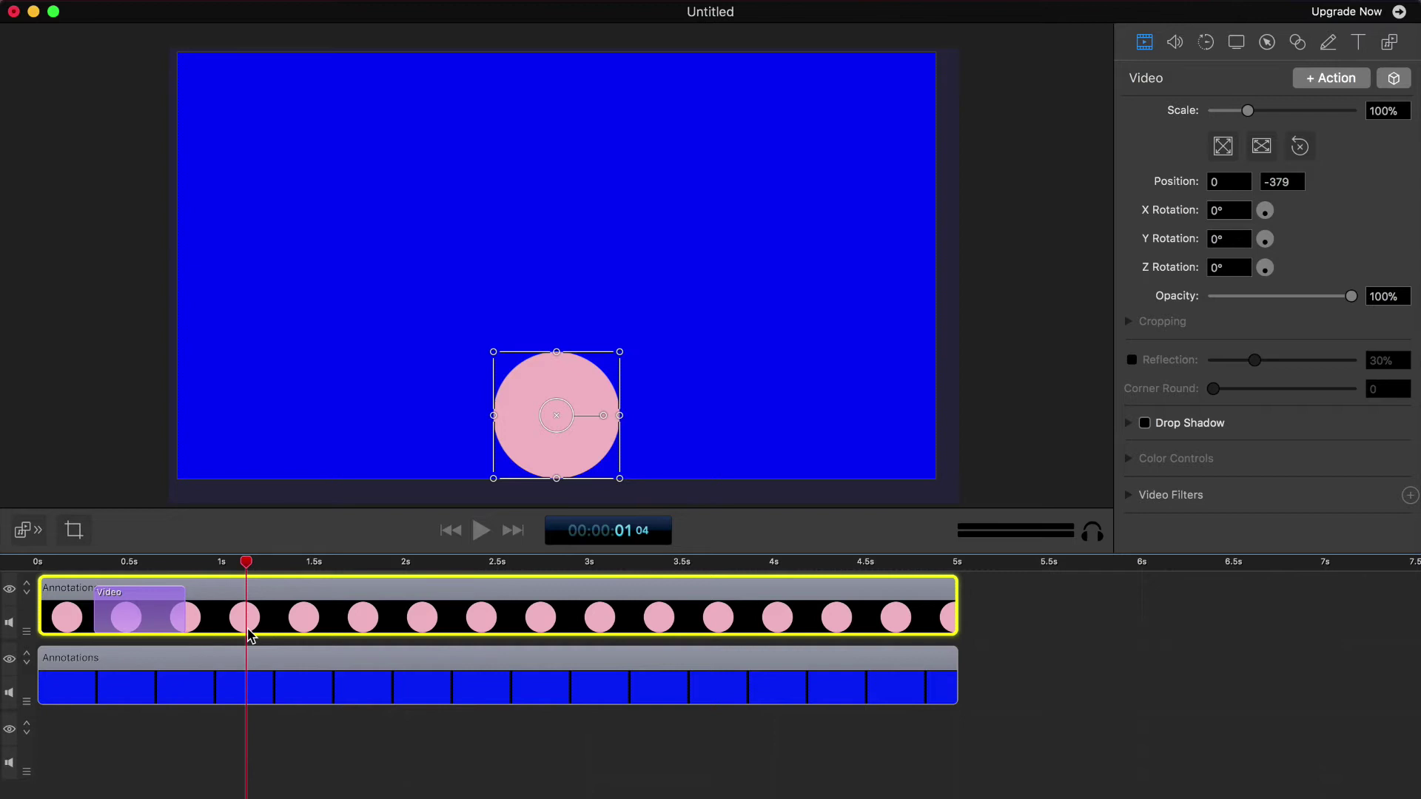
{"action": "left_click", "coordinate": [89, 570]}
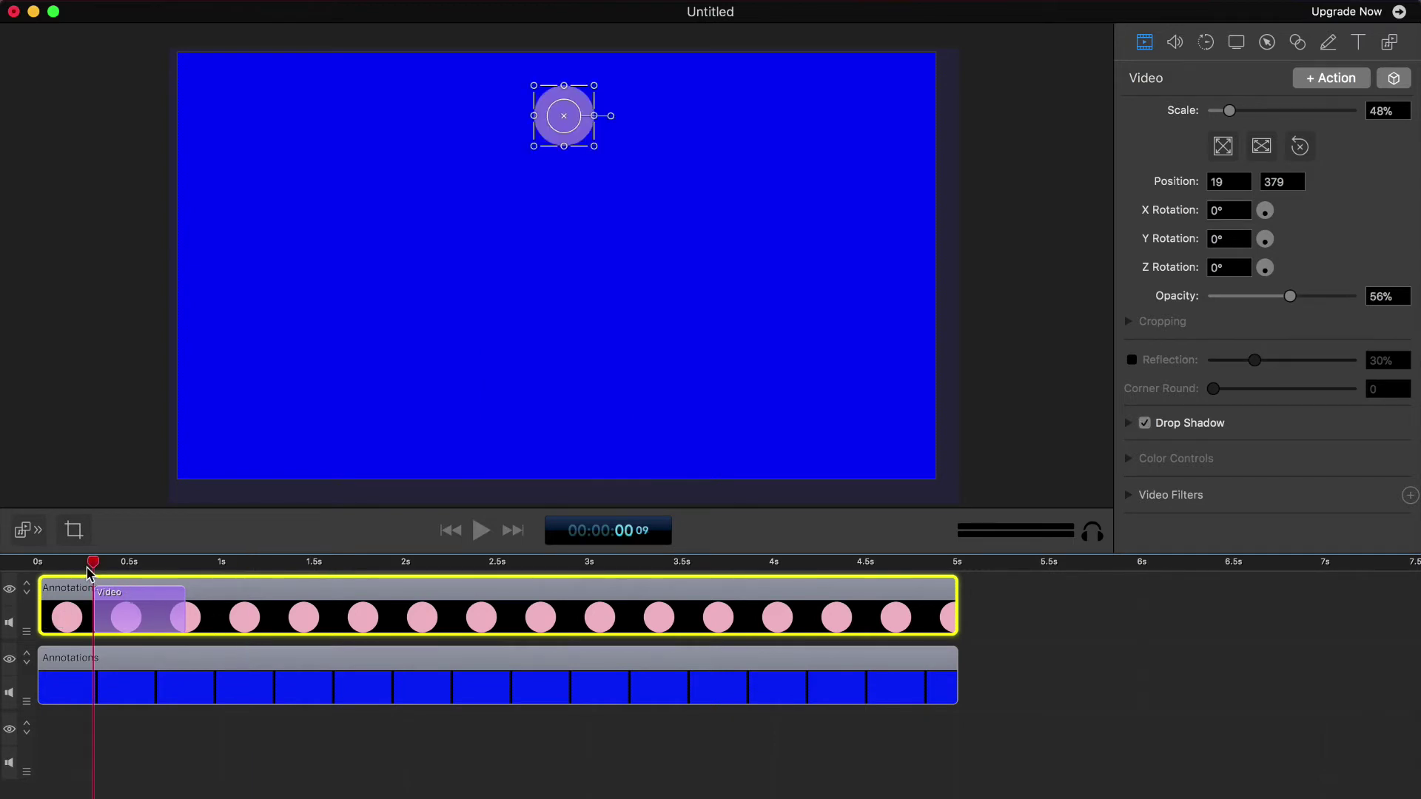
{"action": "left_click_drag", "start_coordinate": [87, 570], "coordinate": [93, 572]}
{"action": "left_click", "coordinate": [1207, 43]}
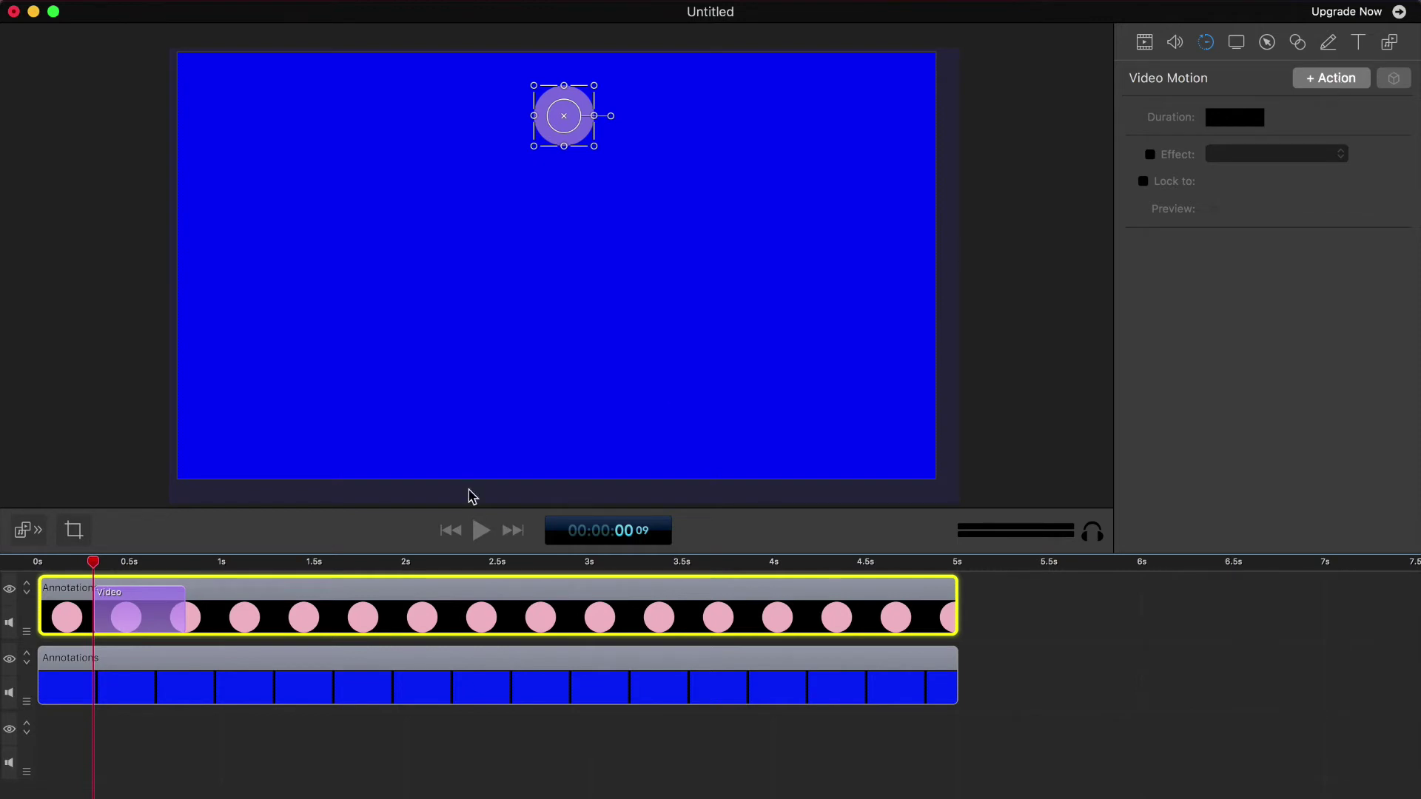
Step: Enable a Gravity motion effect on the circle's action and preview it twice
{"action": "left_click", "coordinate": [145, 608]}
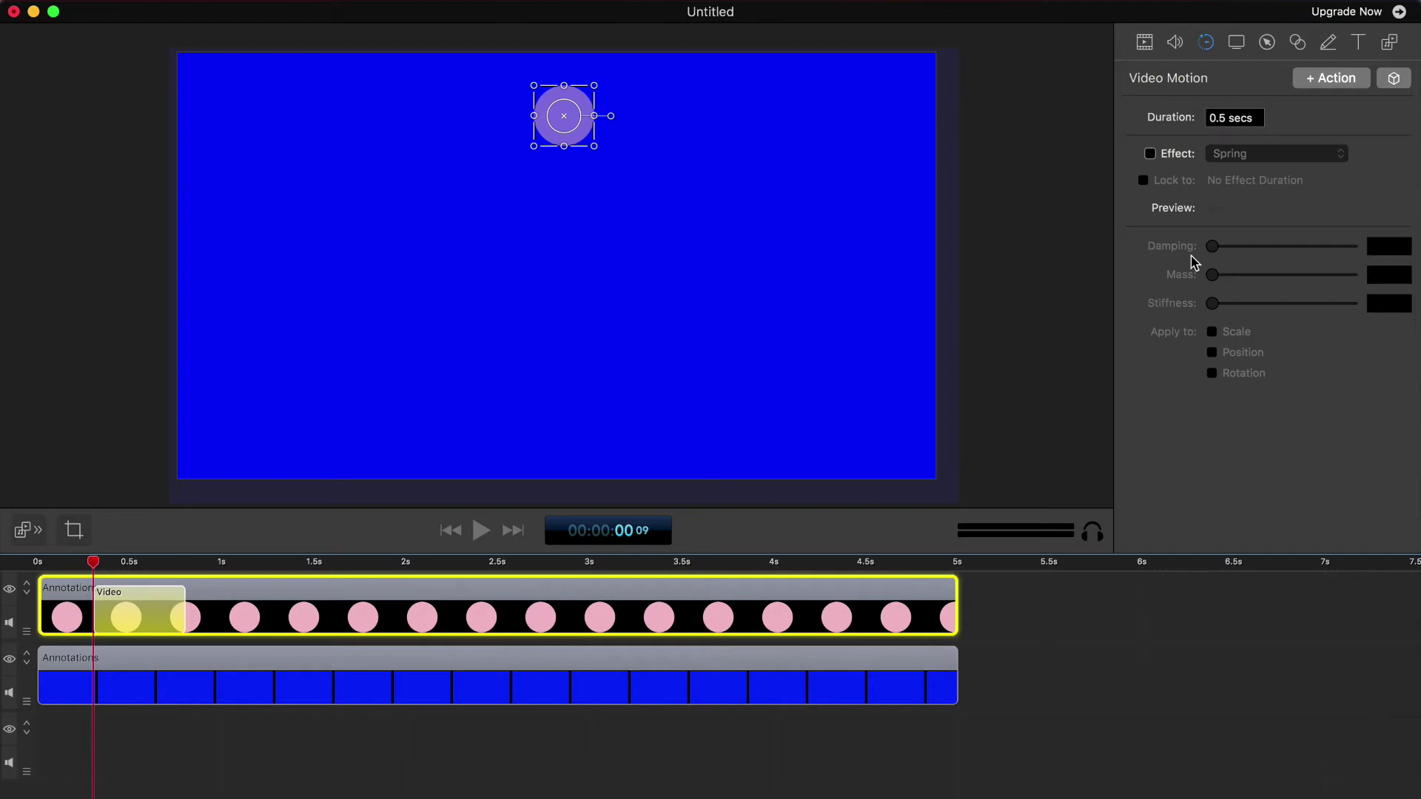
{"action": "left_click", "coordinate": [1151, 154]}
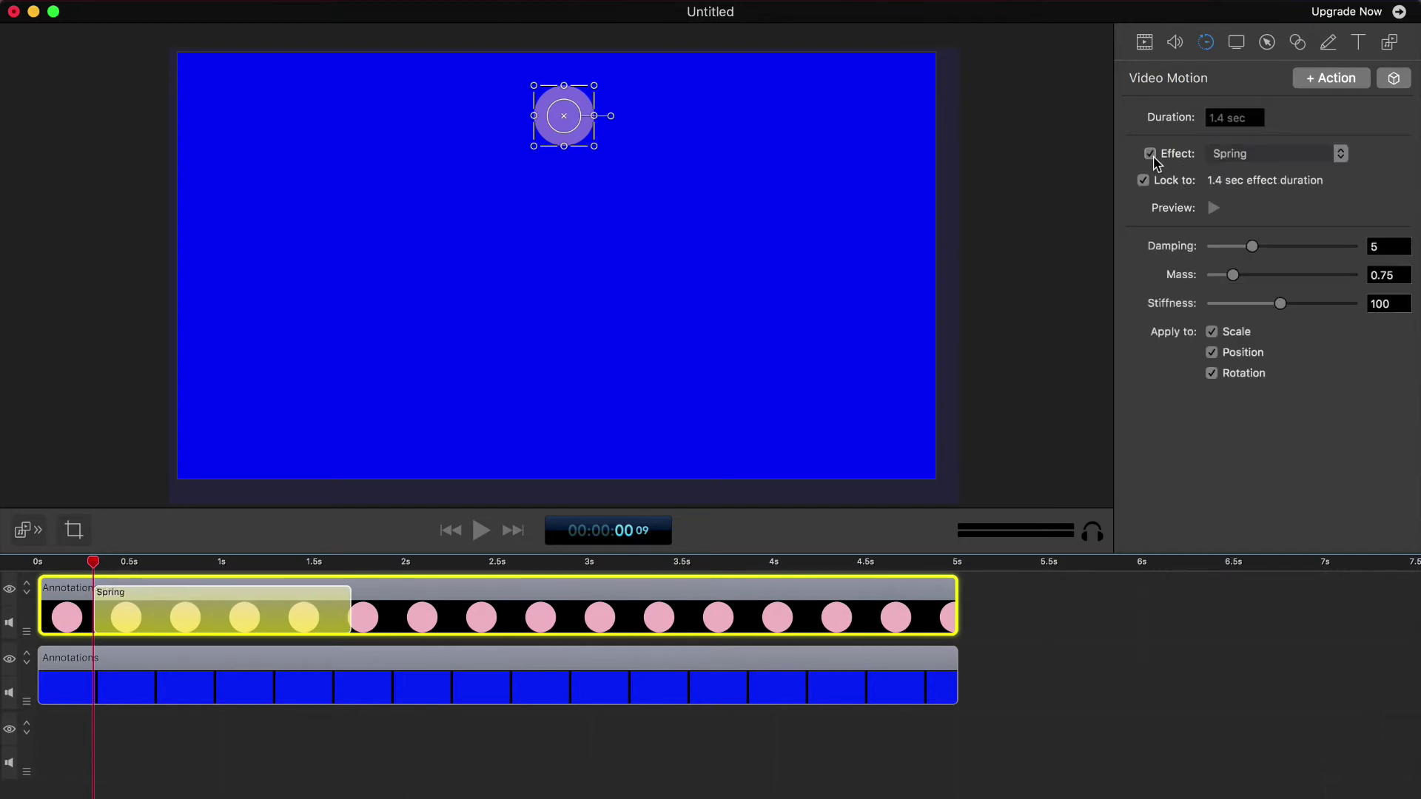
{"action": "left_click", "coordinate": [1221, 155]}
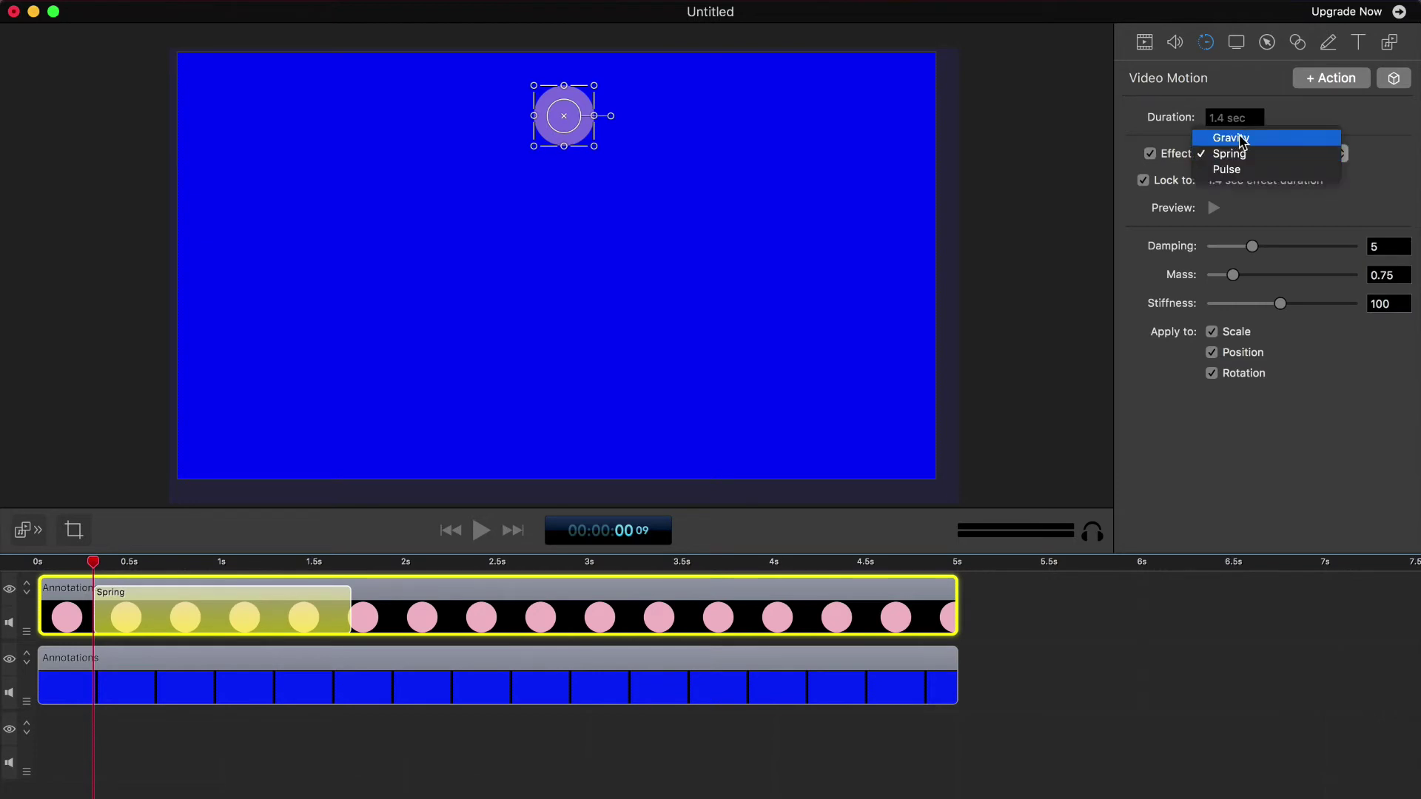
{"action": "left_click", "coordinate": [1231, 139]}
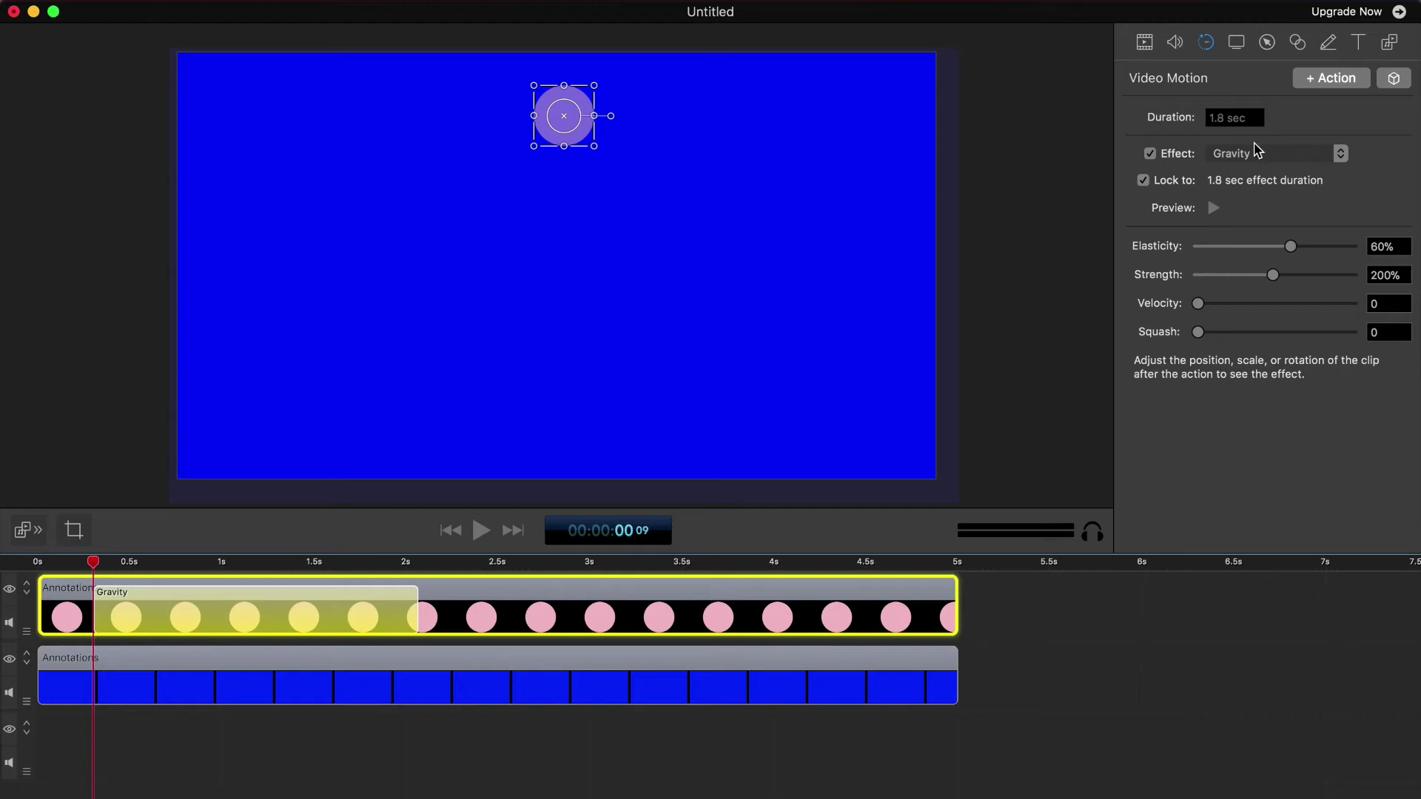
{"action": "left_click", "coordinate": [1214, 209]}
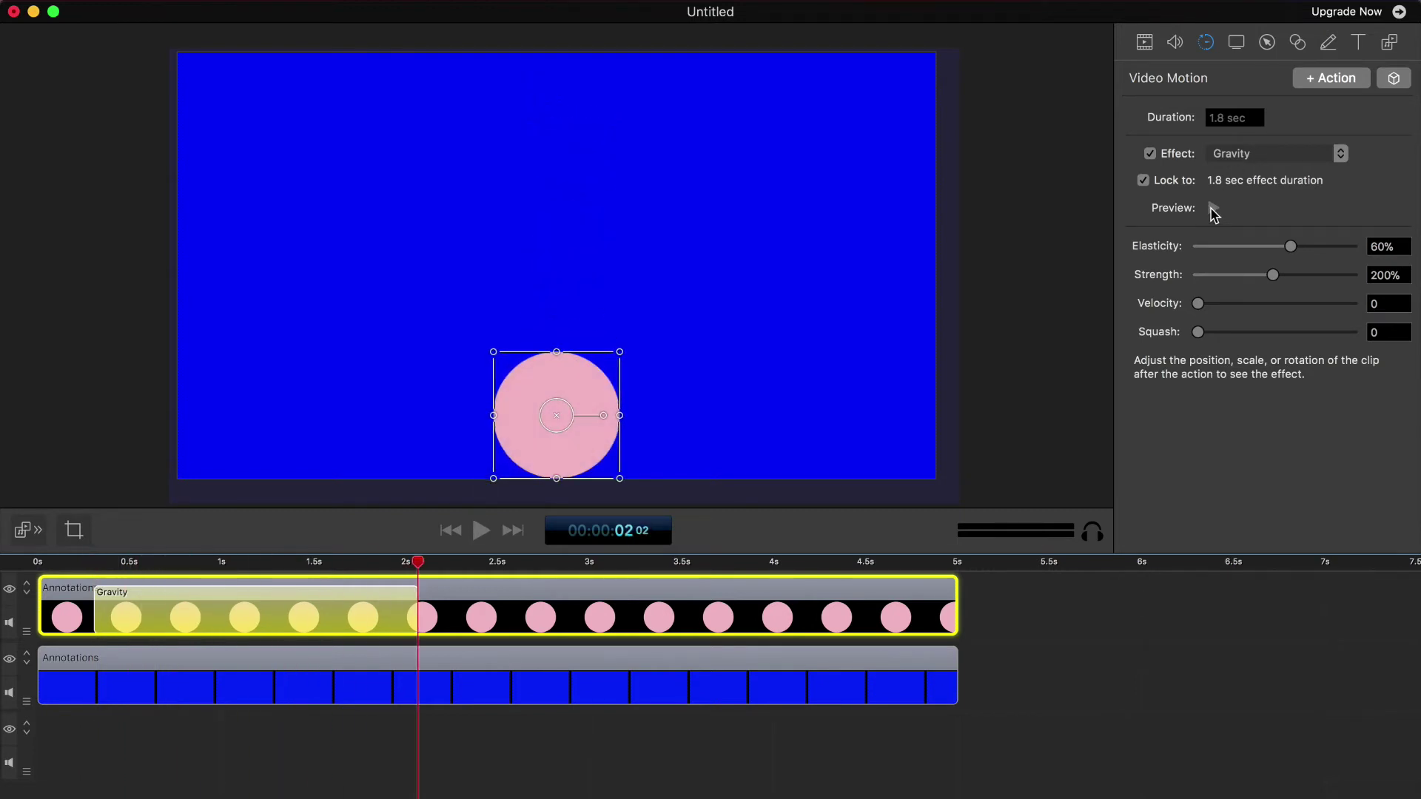
{"action": "left_click", "coordinate": [1214, 209]}
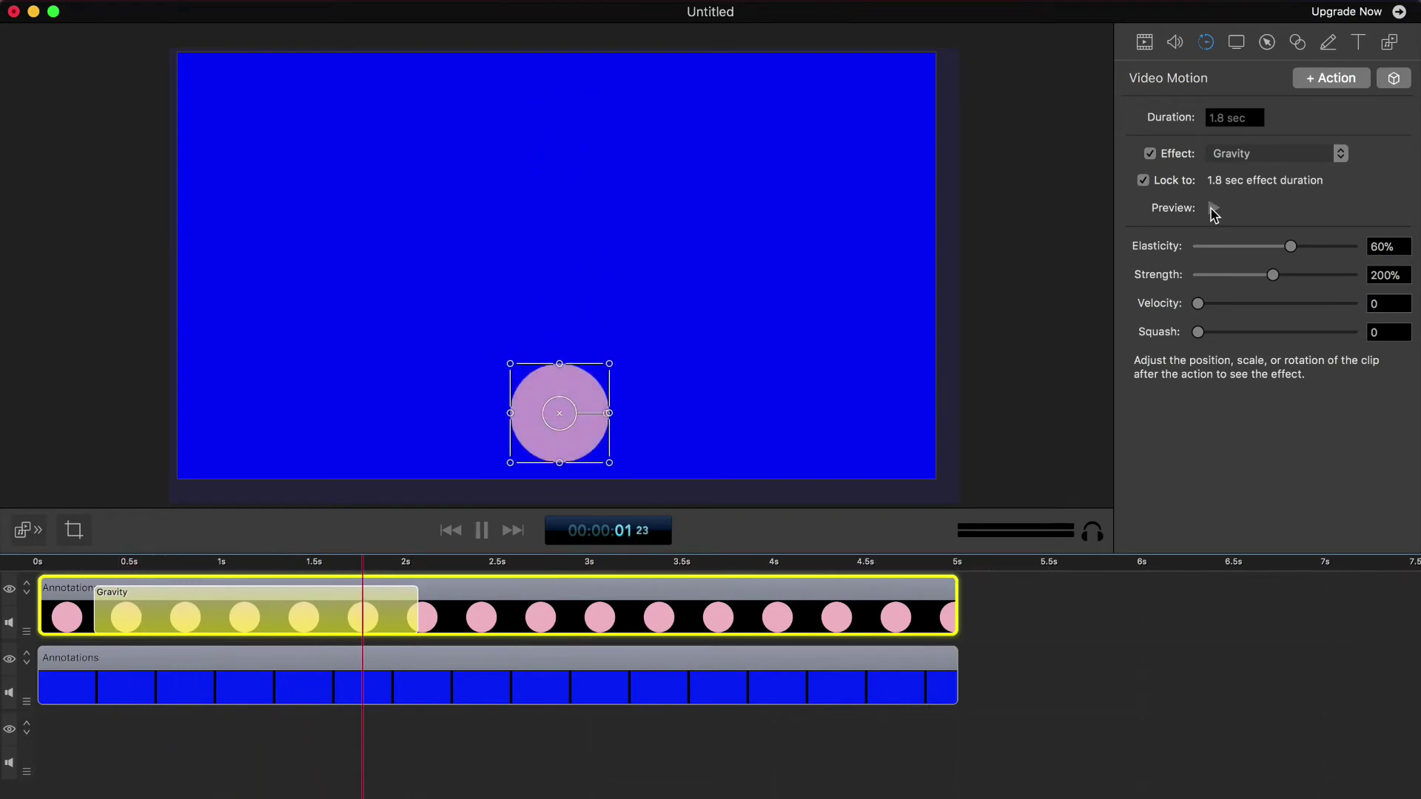
Step: Set the circle's scale to 100% and its opacity to 100%
{"action": "left_click", "coordinate": [1145, 41]}
{"action": "type", "text": "100"}
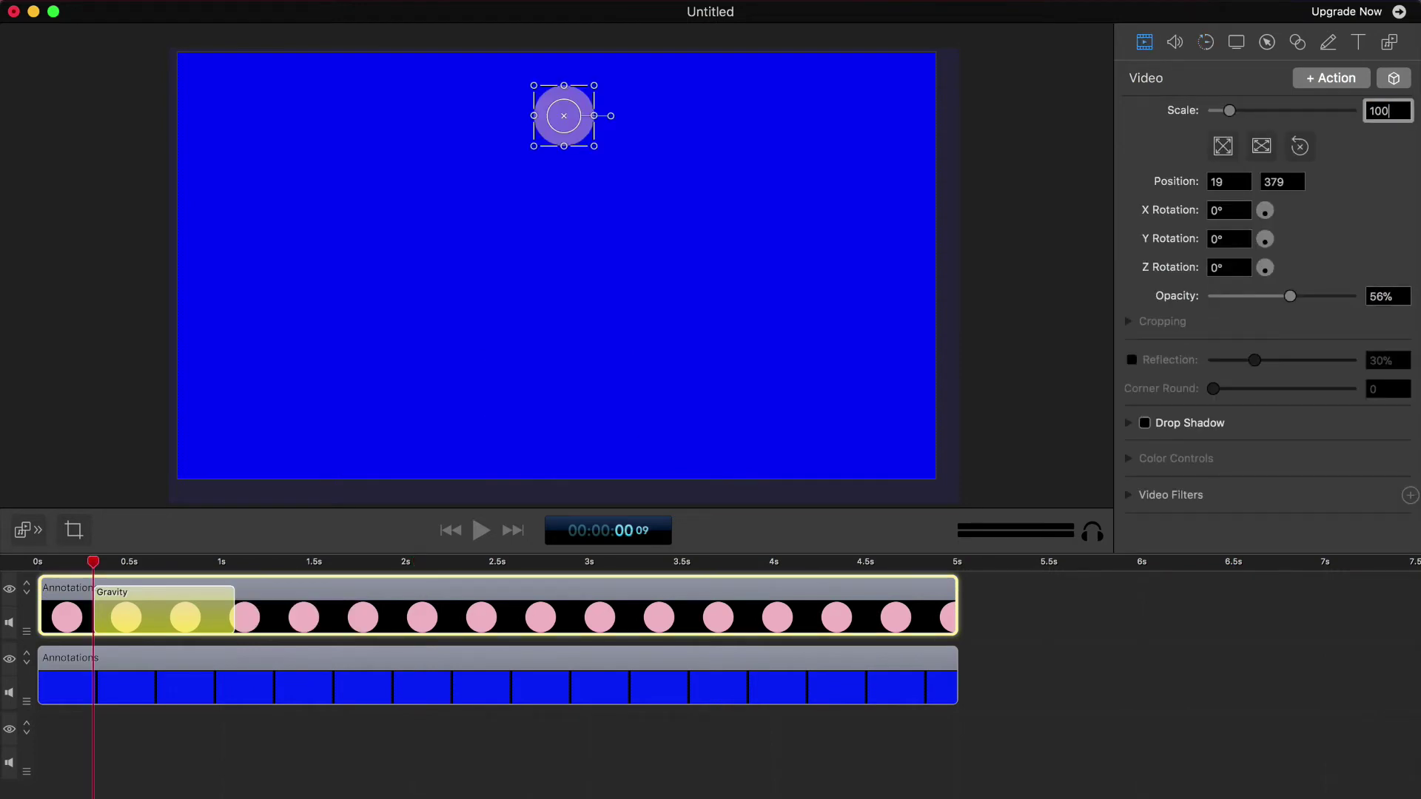
{"action": "key", "text": "Return"}
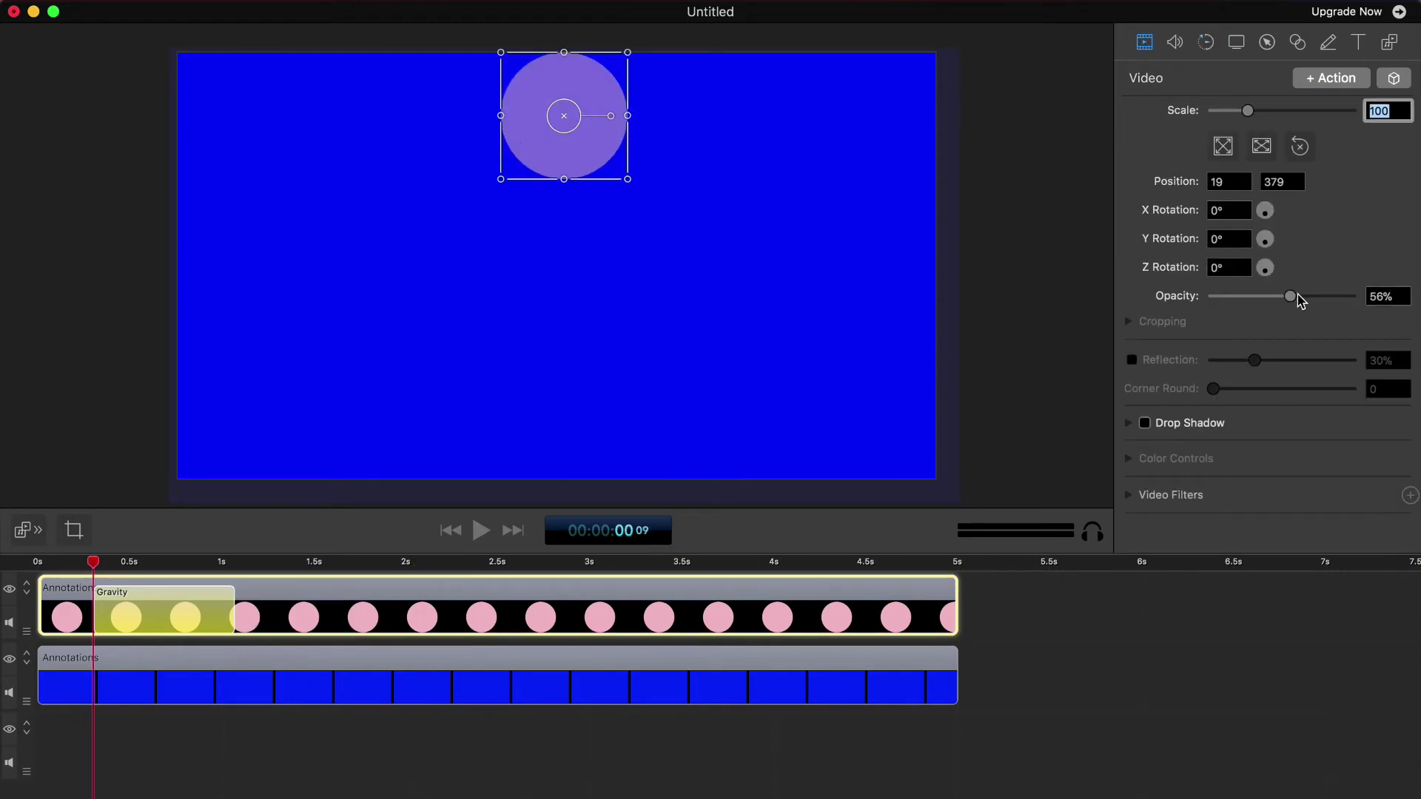
{"action": "left_click_drag", "start_coordinate": [1301, 299], "coordinate": [1349, 296]}
{"action": "left_click", "coordinate": [1177, 751]}
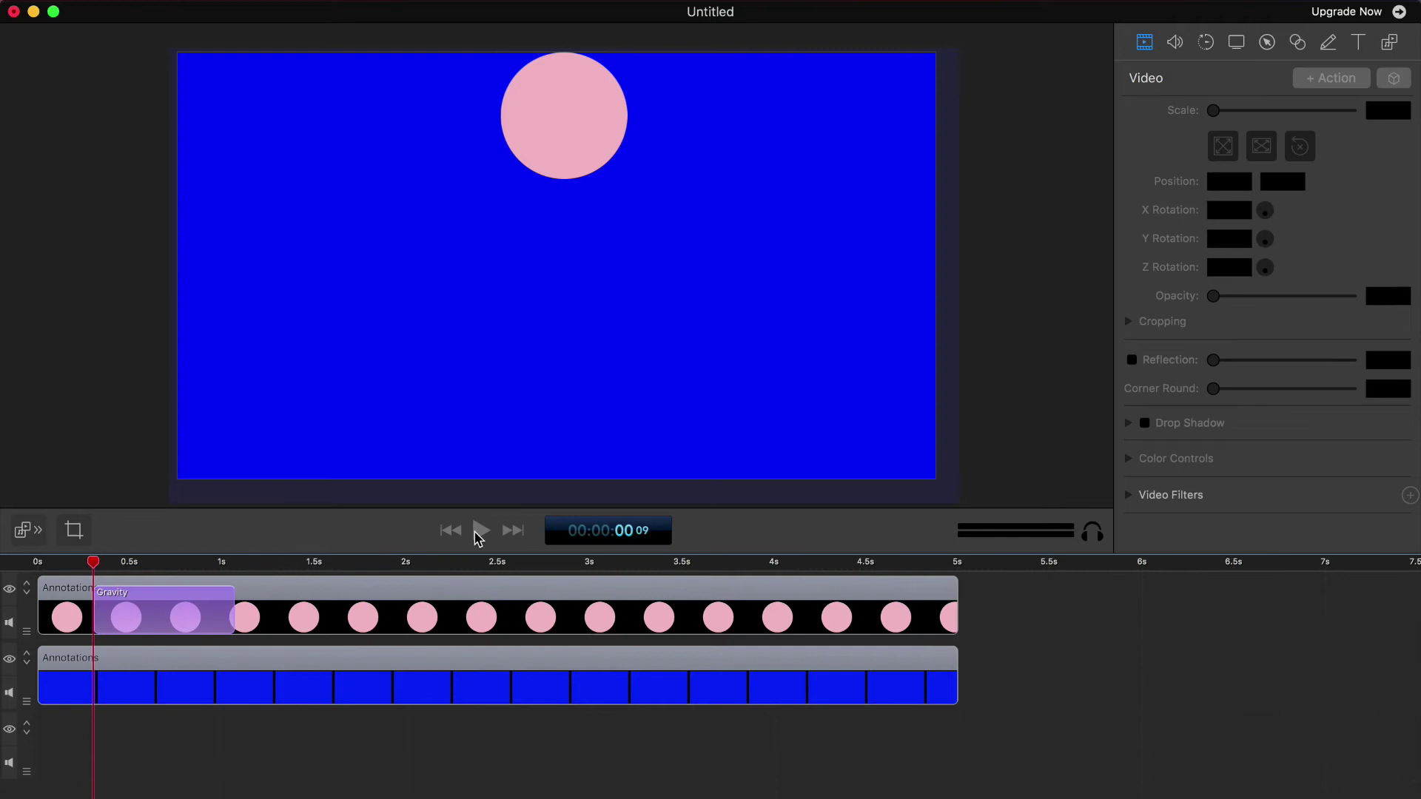
Step: Play back the full-size falling disc, then reselect its action's motion effect options
{"action": "left_click", "coordinate": [479, 533]}
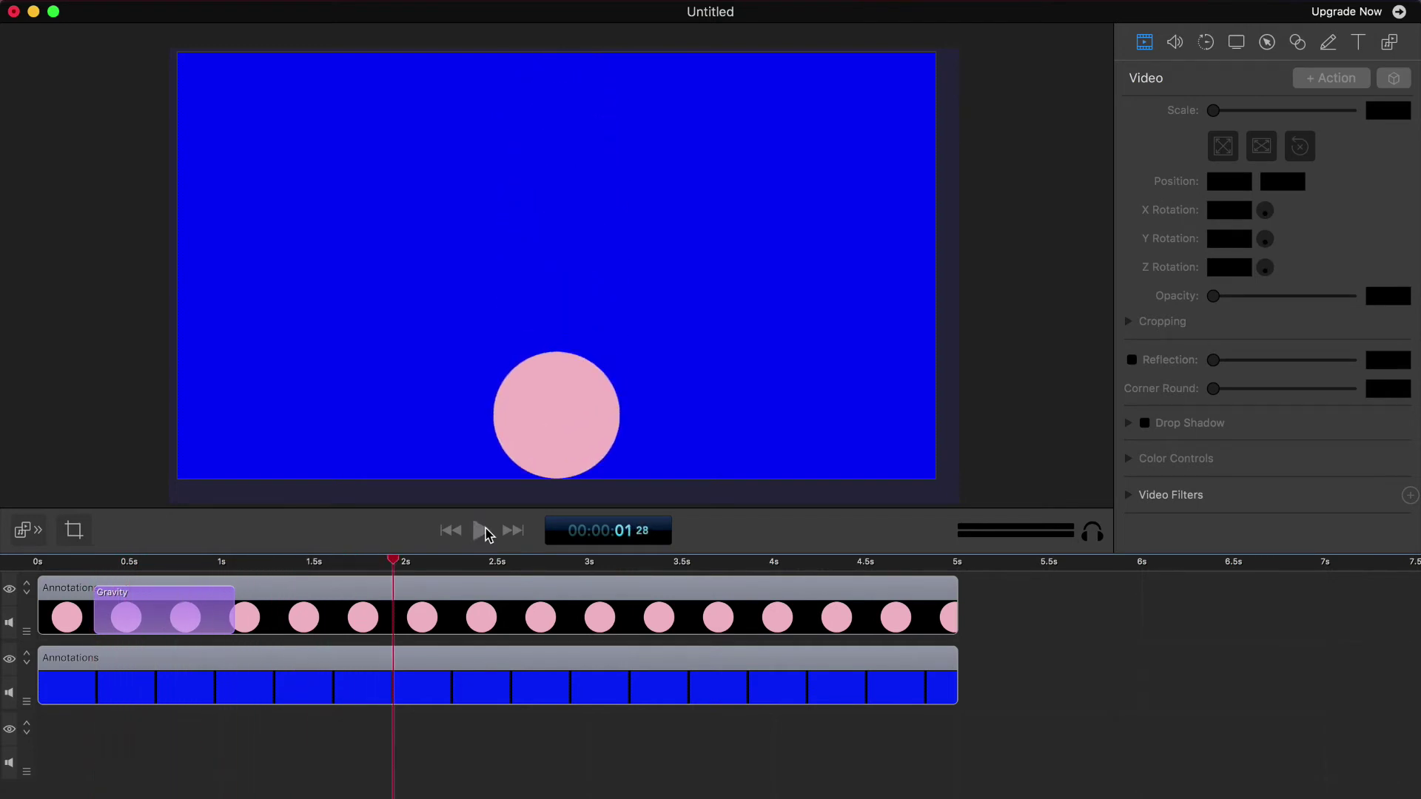
{"action": "left_click", "coordinate": [458, 531]}
{"action": "left_click", "coordinate": [481, 531]}
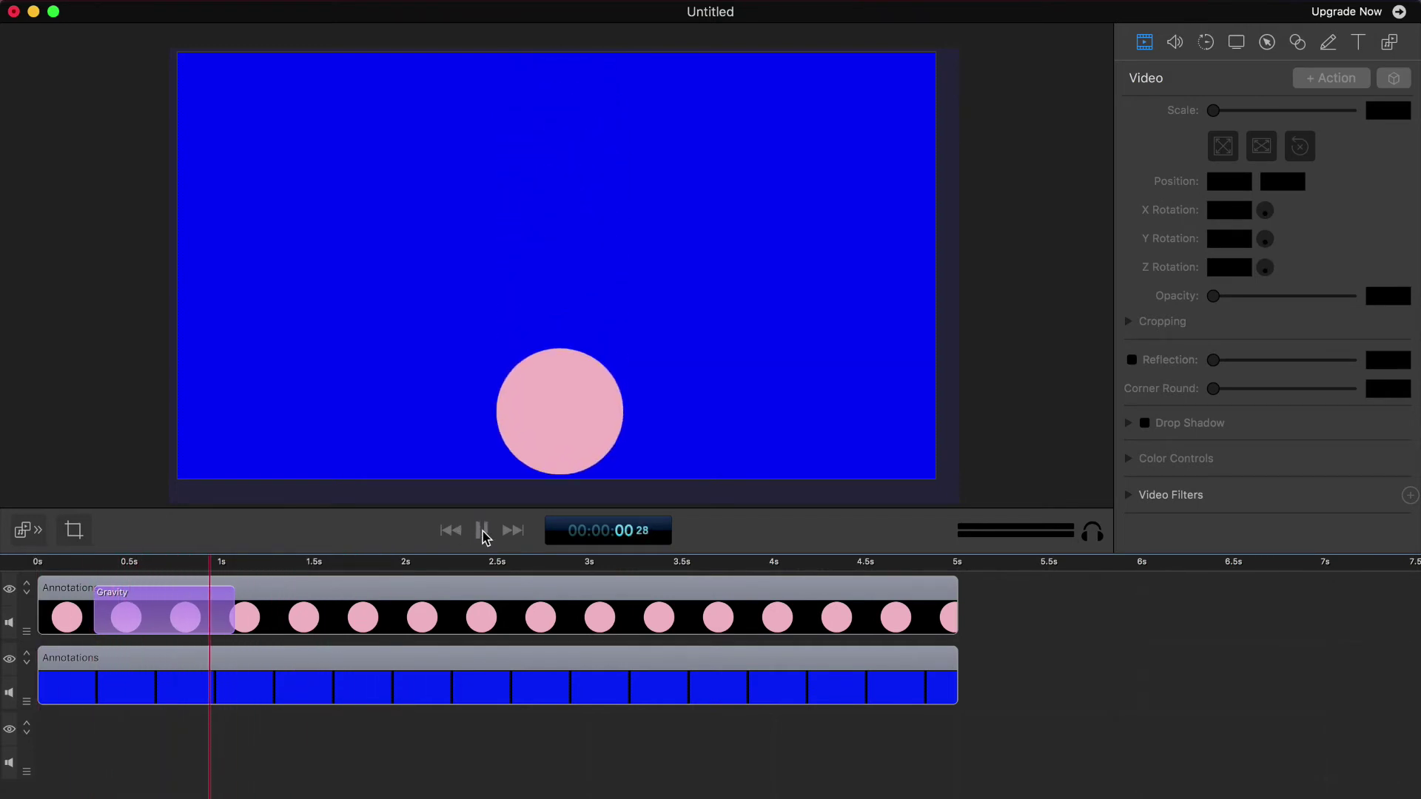
{"action": "left_click", "coordinate": [481, 531]}
{"action": "left_click", "coordinate": [468, 592]}
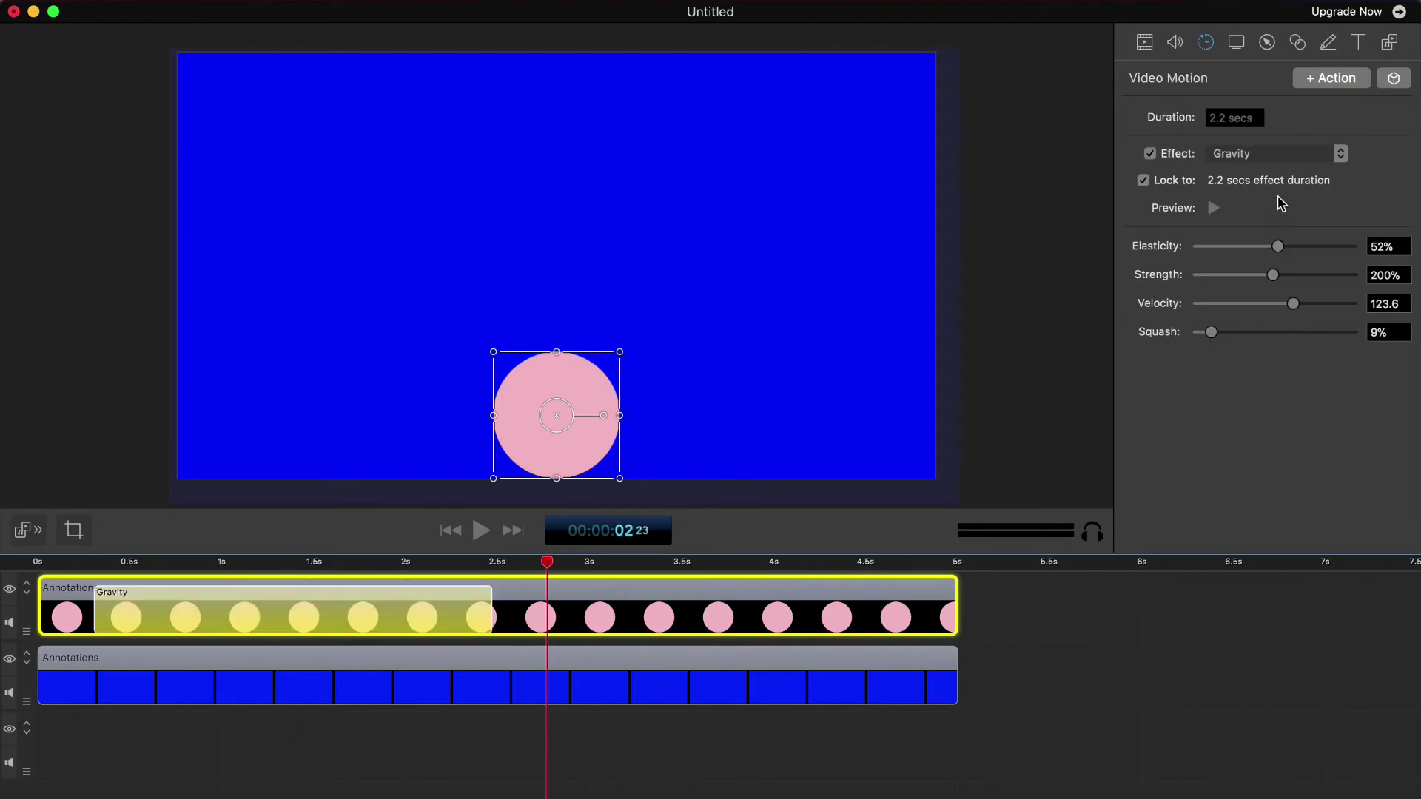
{"action": "left_click", "coordinate": [1296, 153]}
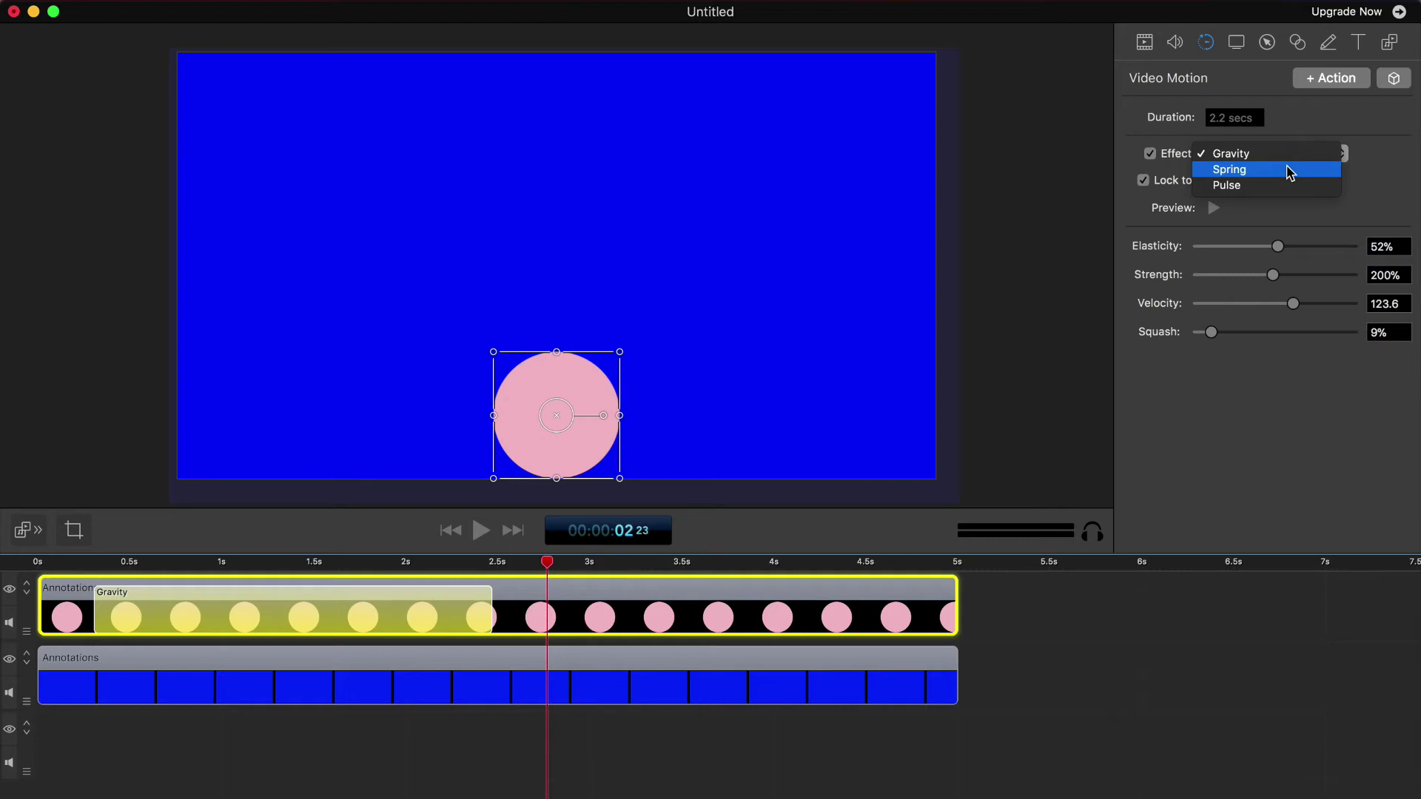
Step: Switch to a Spring effect, move the disc's end point to canvas centre, and play it back
{"action": "left_click", "coordinate": [1290, 173]}
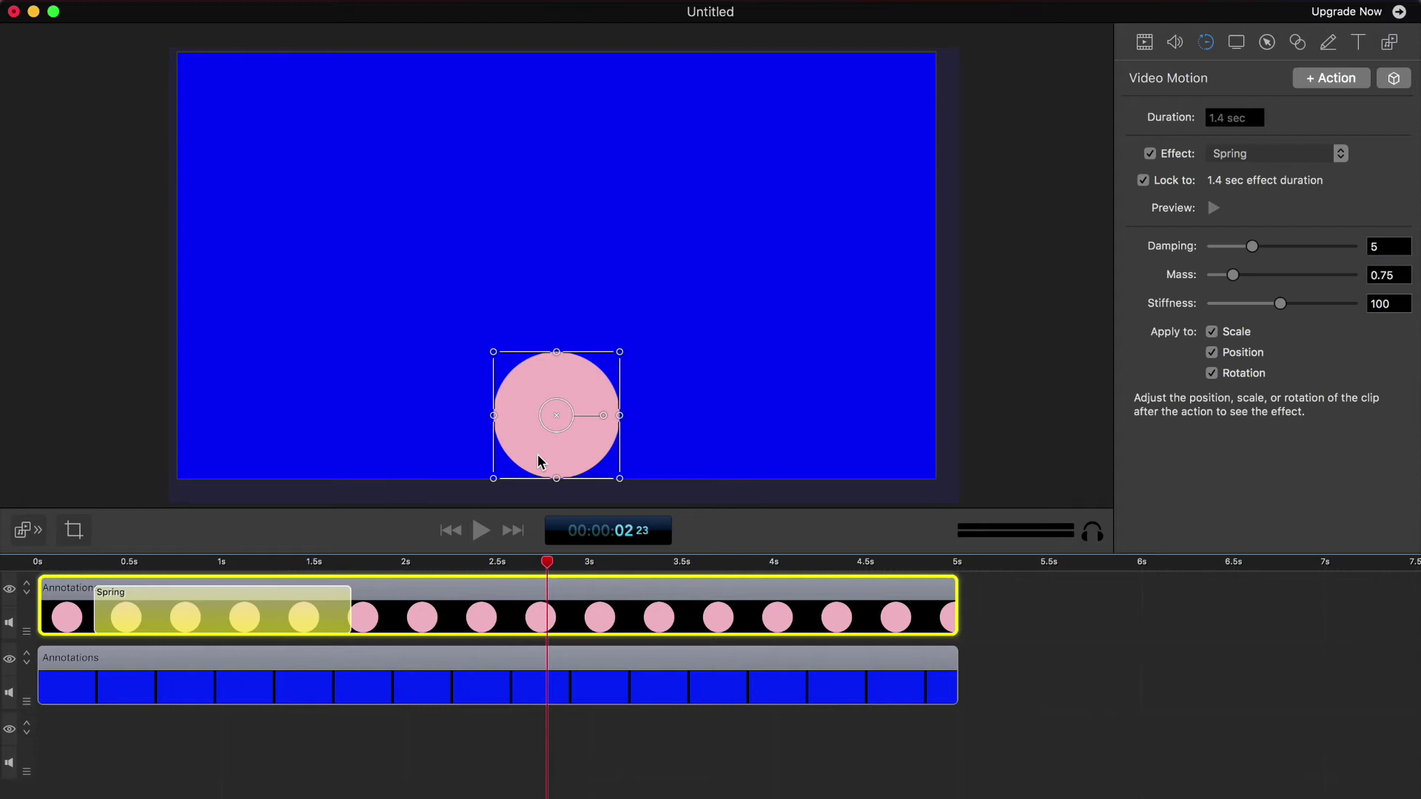
{"action": "left_click_drag", "start_coordinate": [537, 455], "coordinate": [535, 305]}
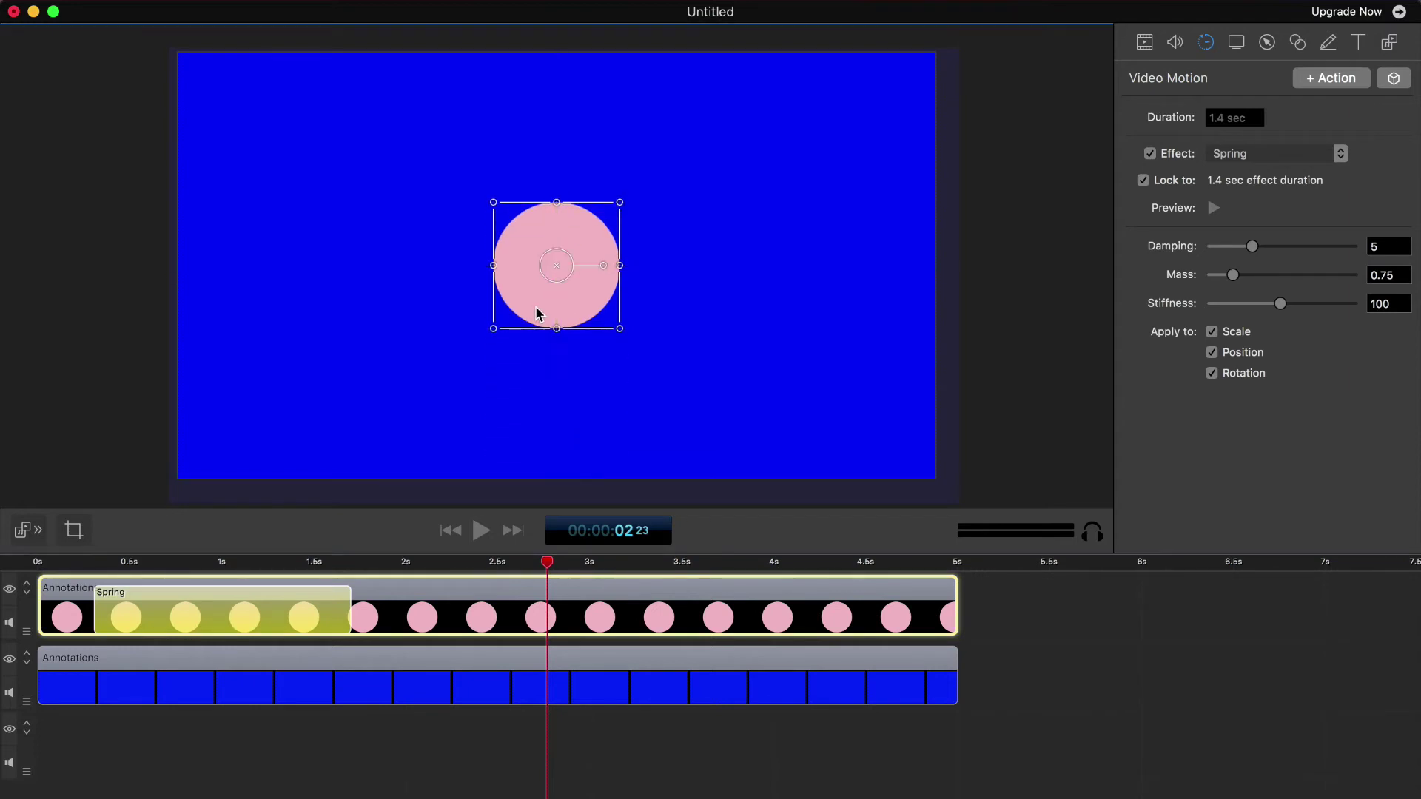
{"action": "left_click", "coordinate": [74, 566]}
{"action": "key", "text": "space"}
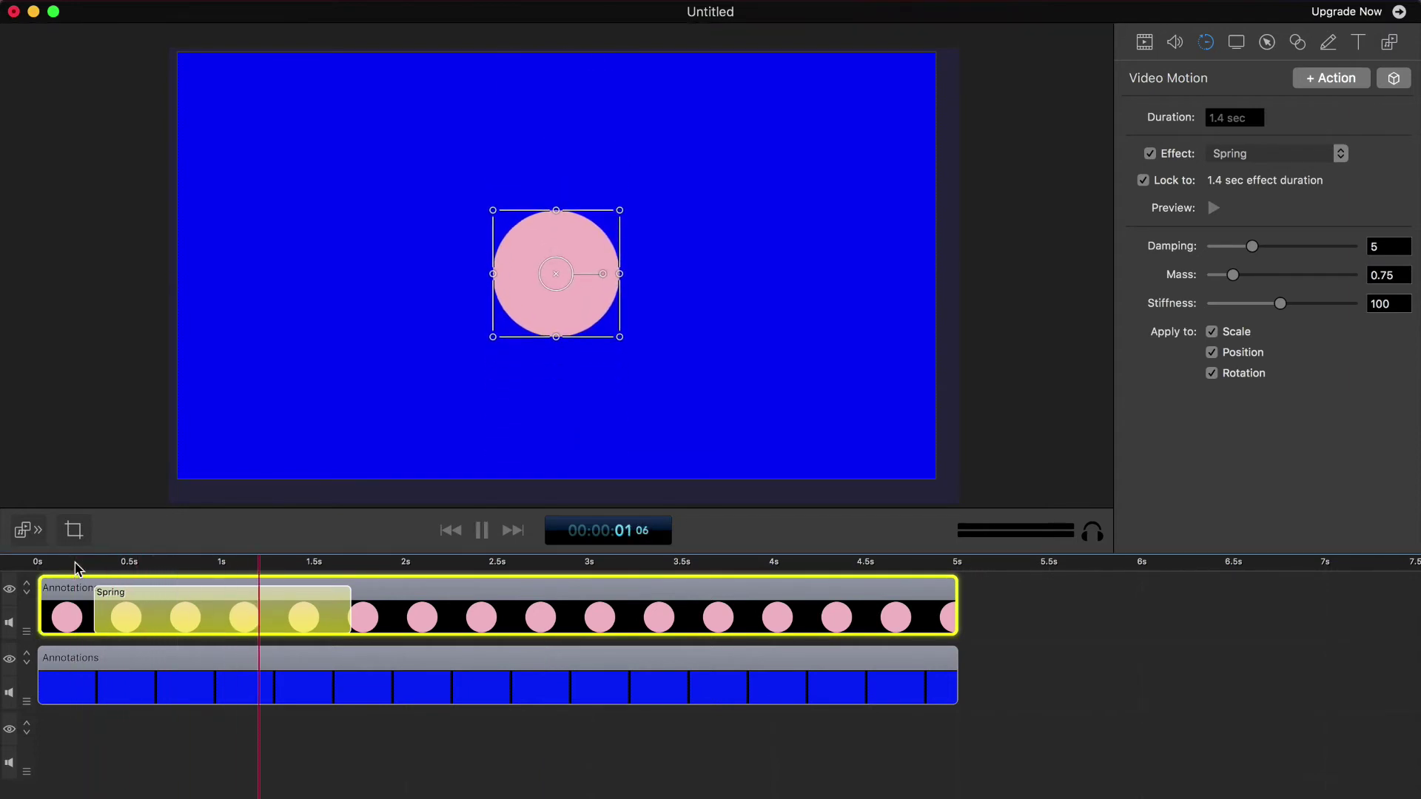
{"action": "left_click", "coordinate": [76, 568]}
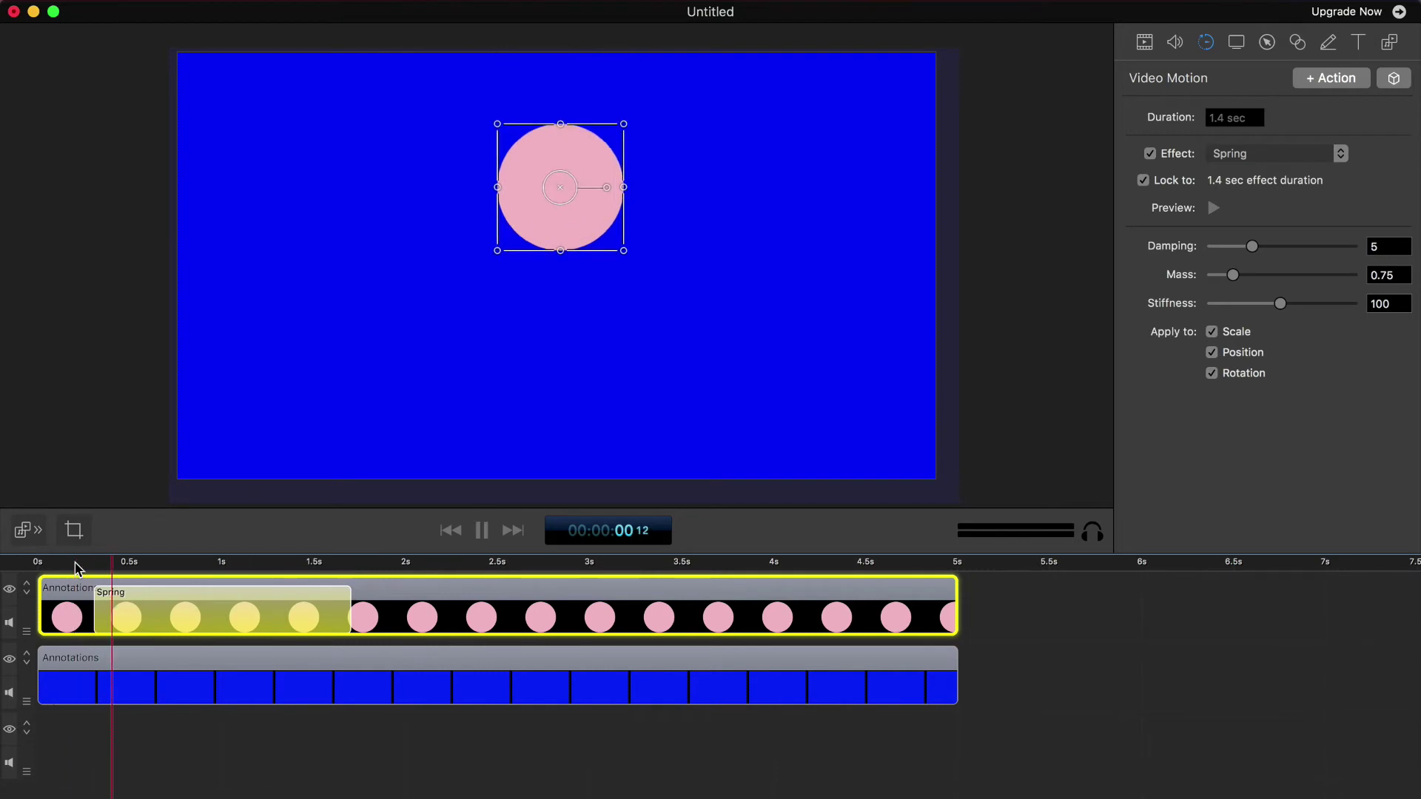
{"action": "key", "text": "space"}
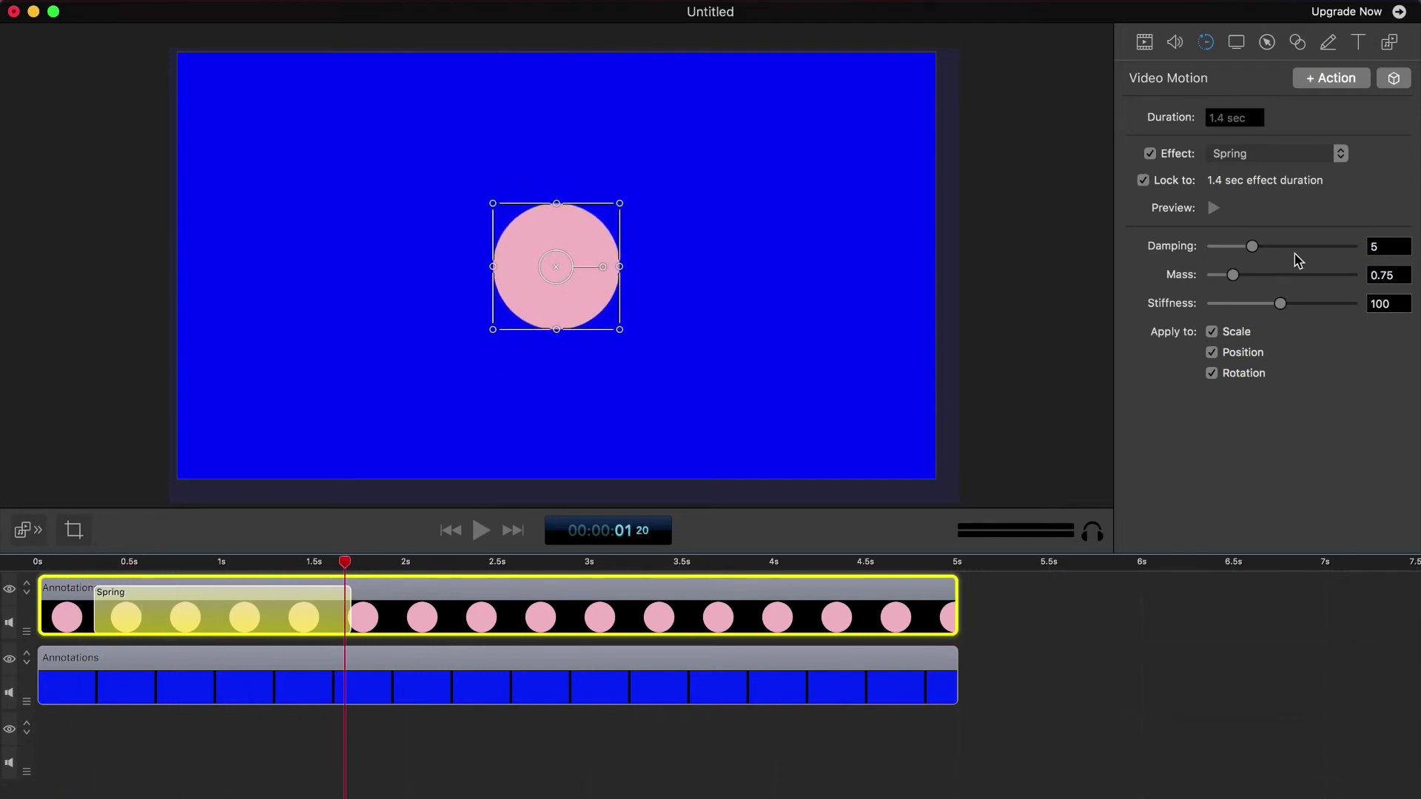
Step: Set the circle's spring Stiffness to 168.21 and Mass to 0.11, previewing the drop each time
{"action": "left_click", "coordinate": [1330, 305]}
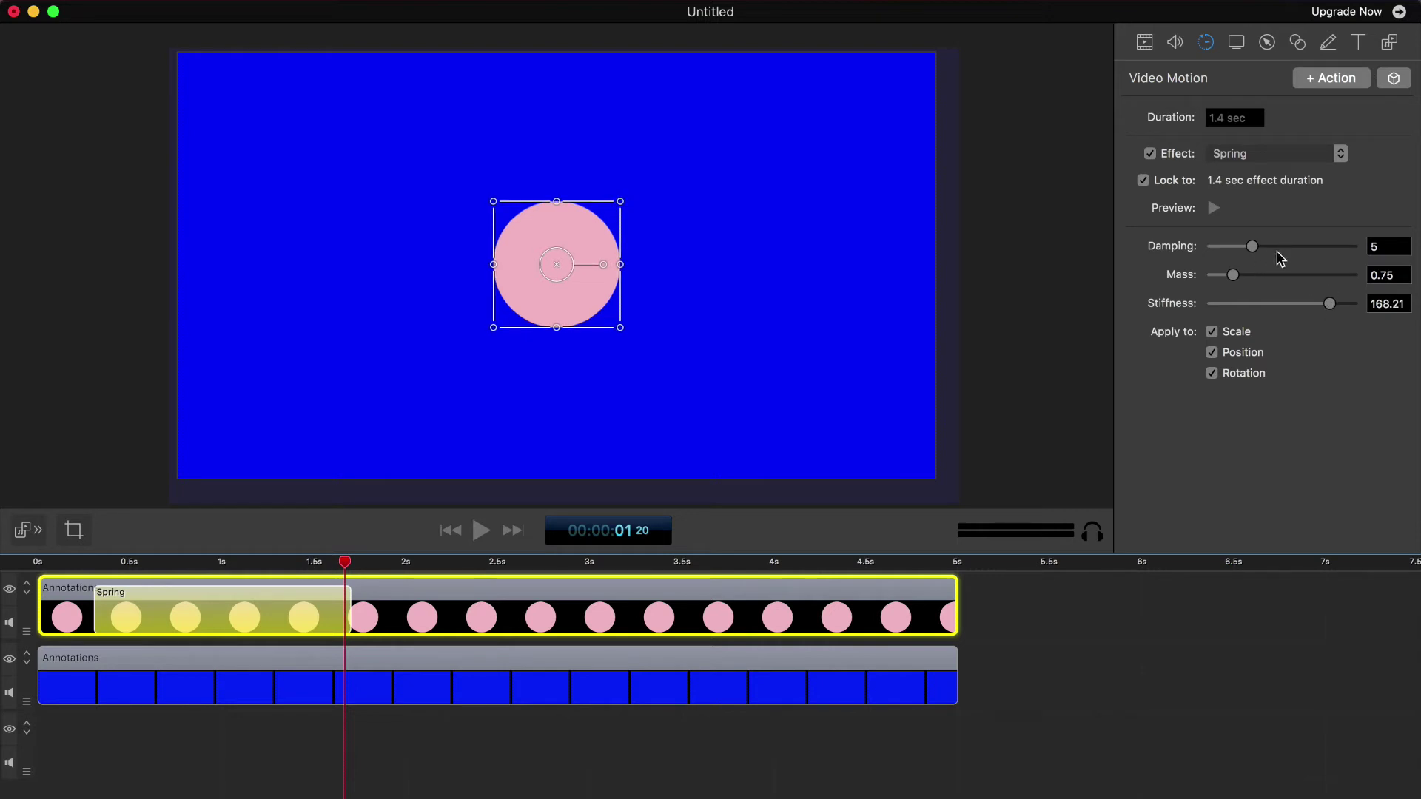
{"action": "left_click", "coordinate": [456, 530]}
{"action": "left_click", "coordinate": [481, 531]}
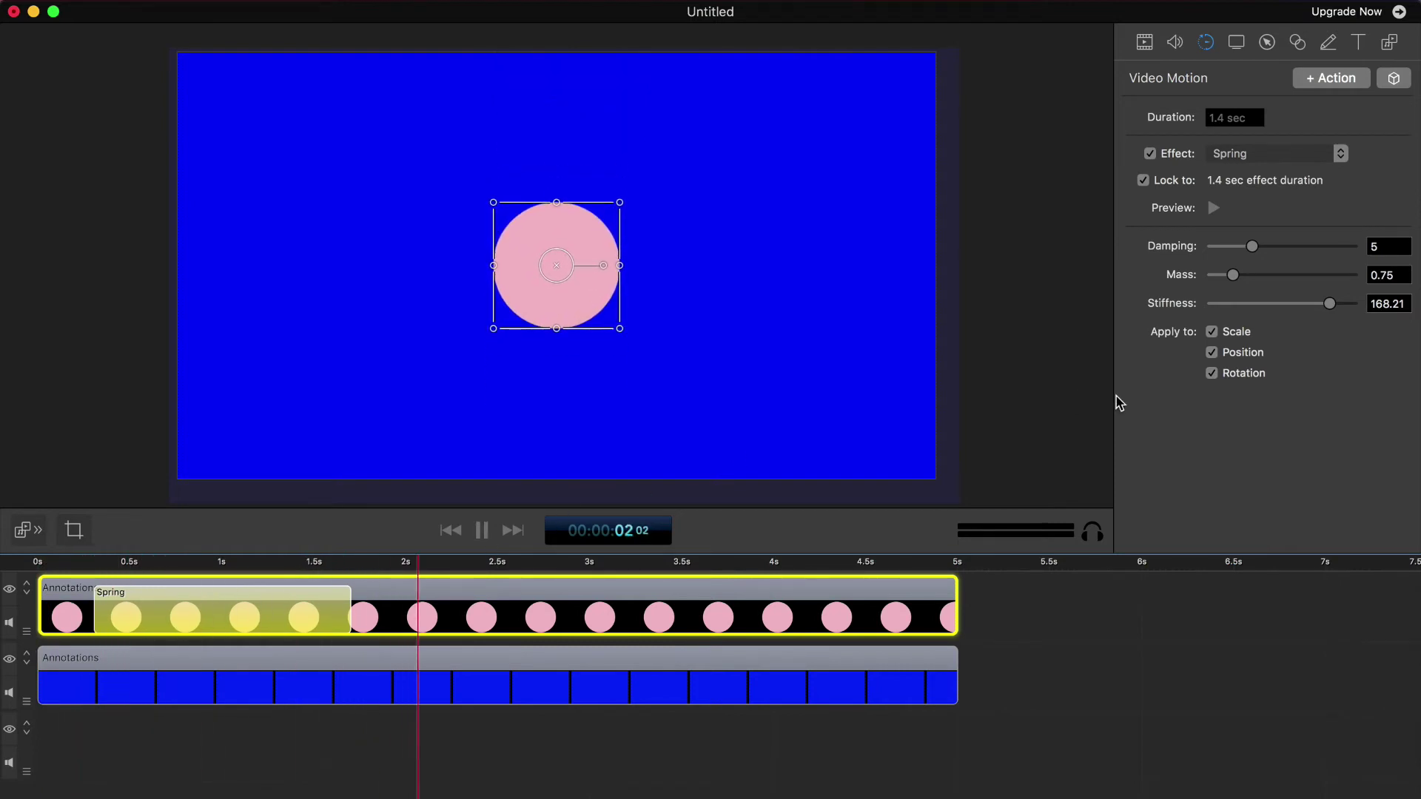
{"action": "left_click", "coordinate": [482, 533]}
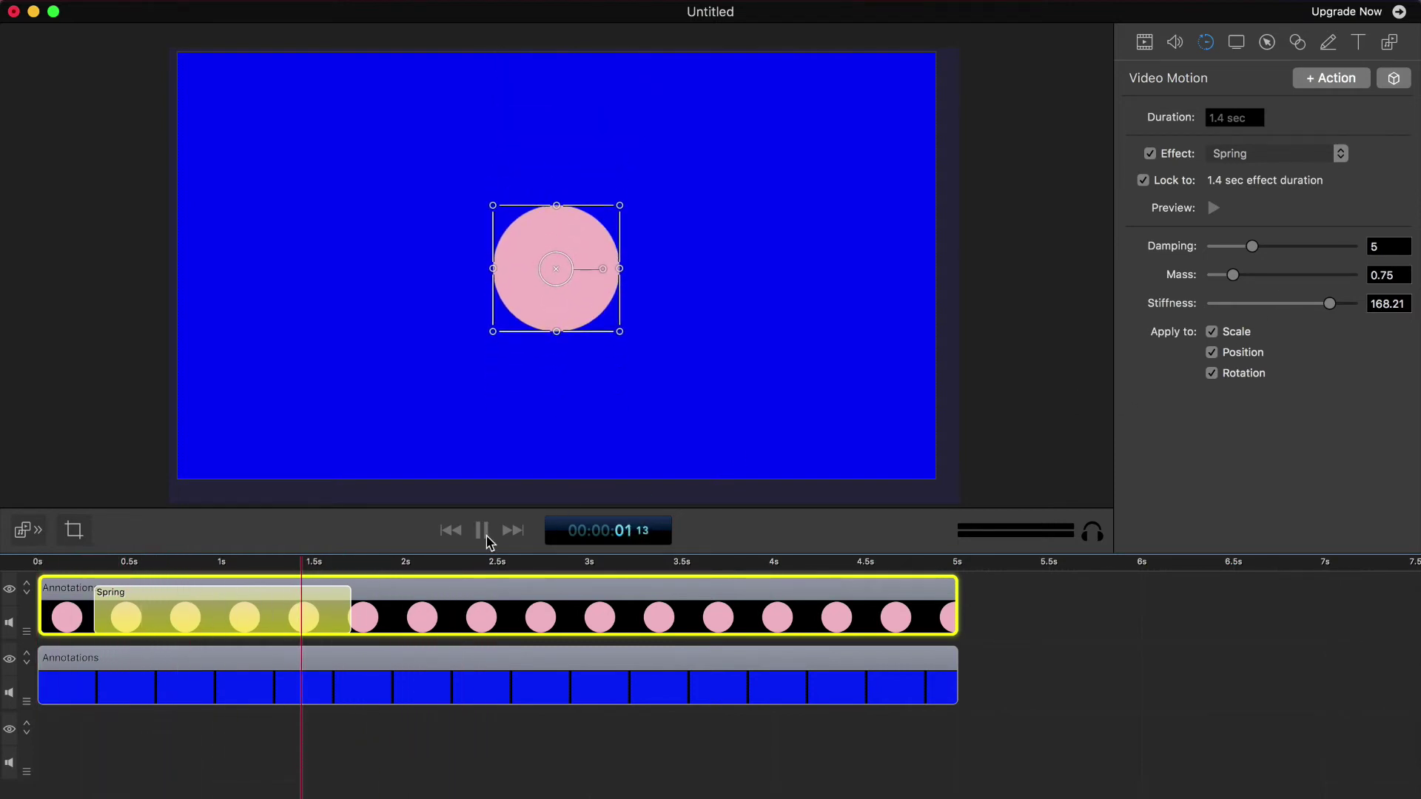
{"action": "left_click_drag", "start_coordinate": [1231, 278], "coordinate": [1218, 285]}
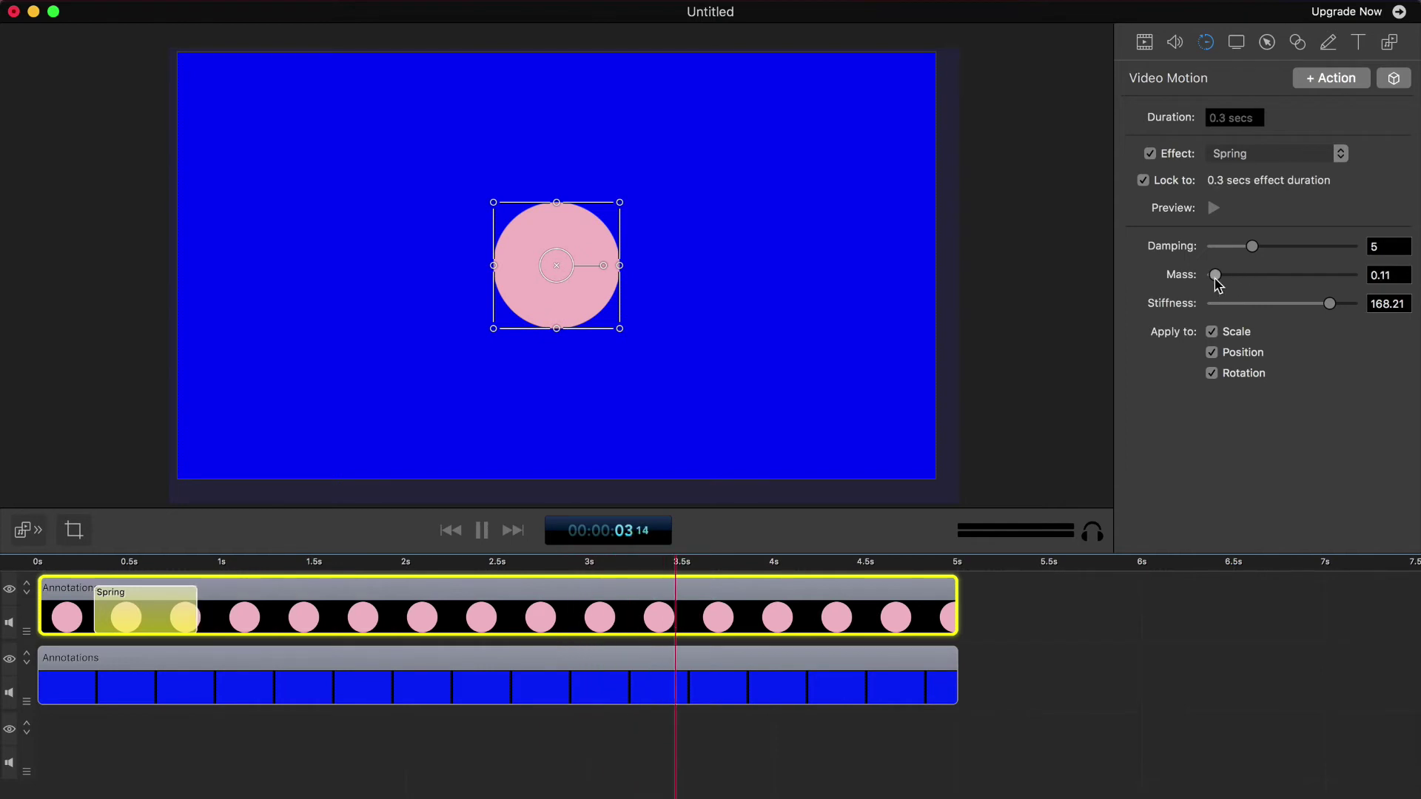
{"action": "left_click", "coordinate": [474, 536]}
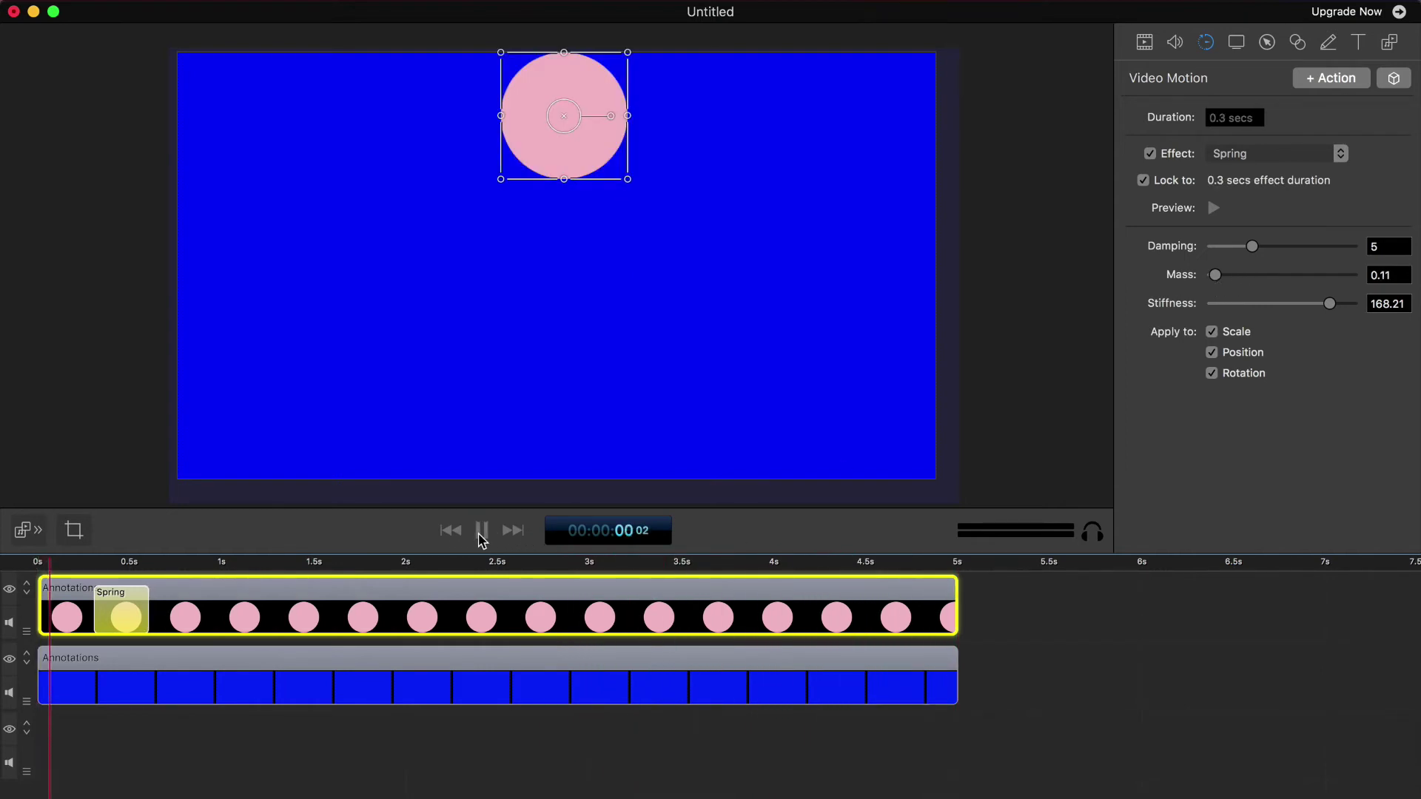
{"action": "left_click", "coordinate": [482, 531]}
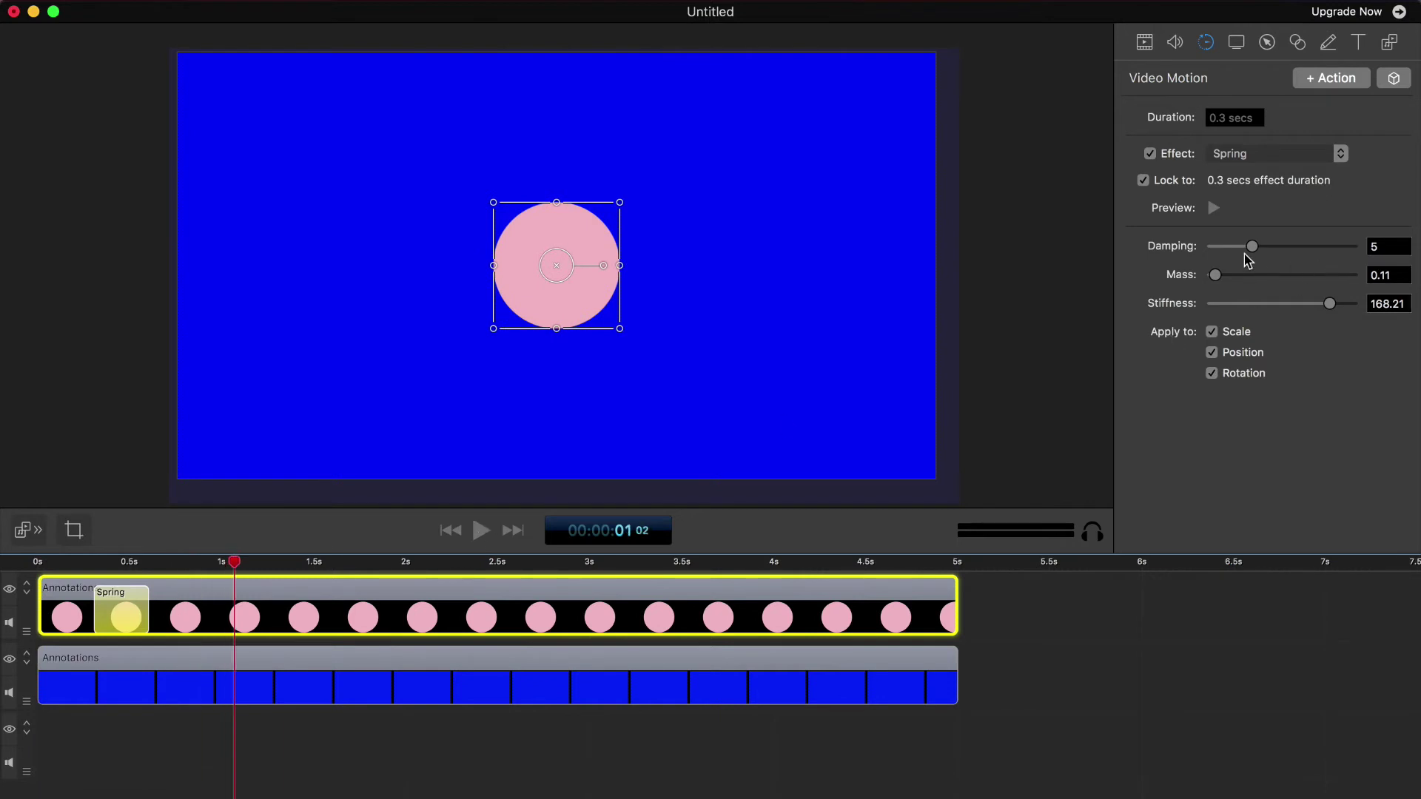
Step: Lower the spring Damping to 1.9 and replay the circle's spring from the start
{"action": "left_click_drag", "start_coordinate": [1251, 247], "coordinate": [1221, 247]}
{"action": "left_click", "coordinate": [455, 533]}
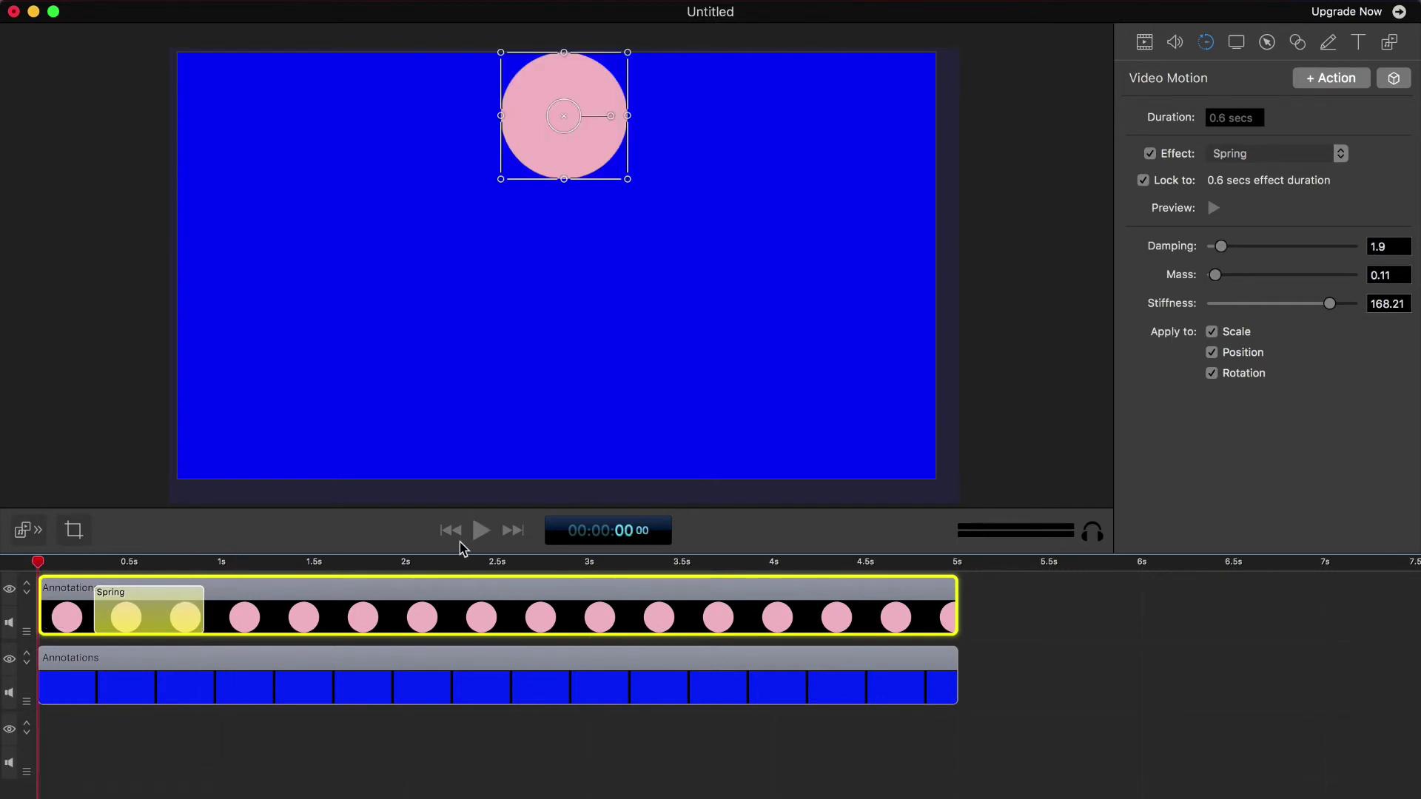
{"action": "left_click", "coordinate": [482, 535]}
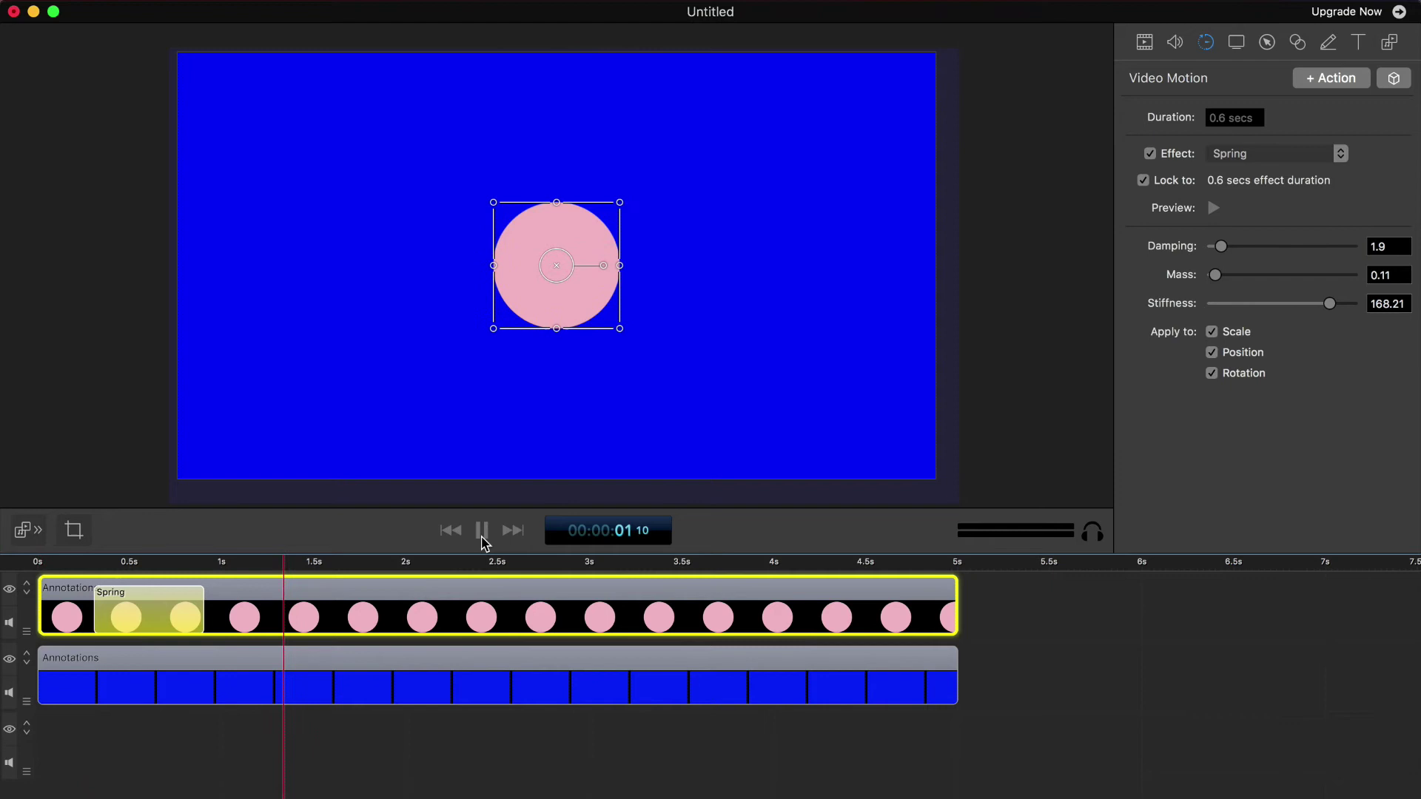
{"action": "left_click", "coordinate": [482, 536]}
{"action": "left_click", "coordinate": [451, 533]}
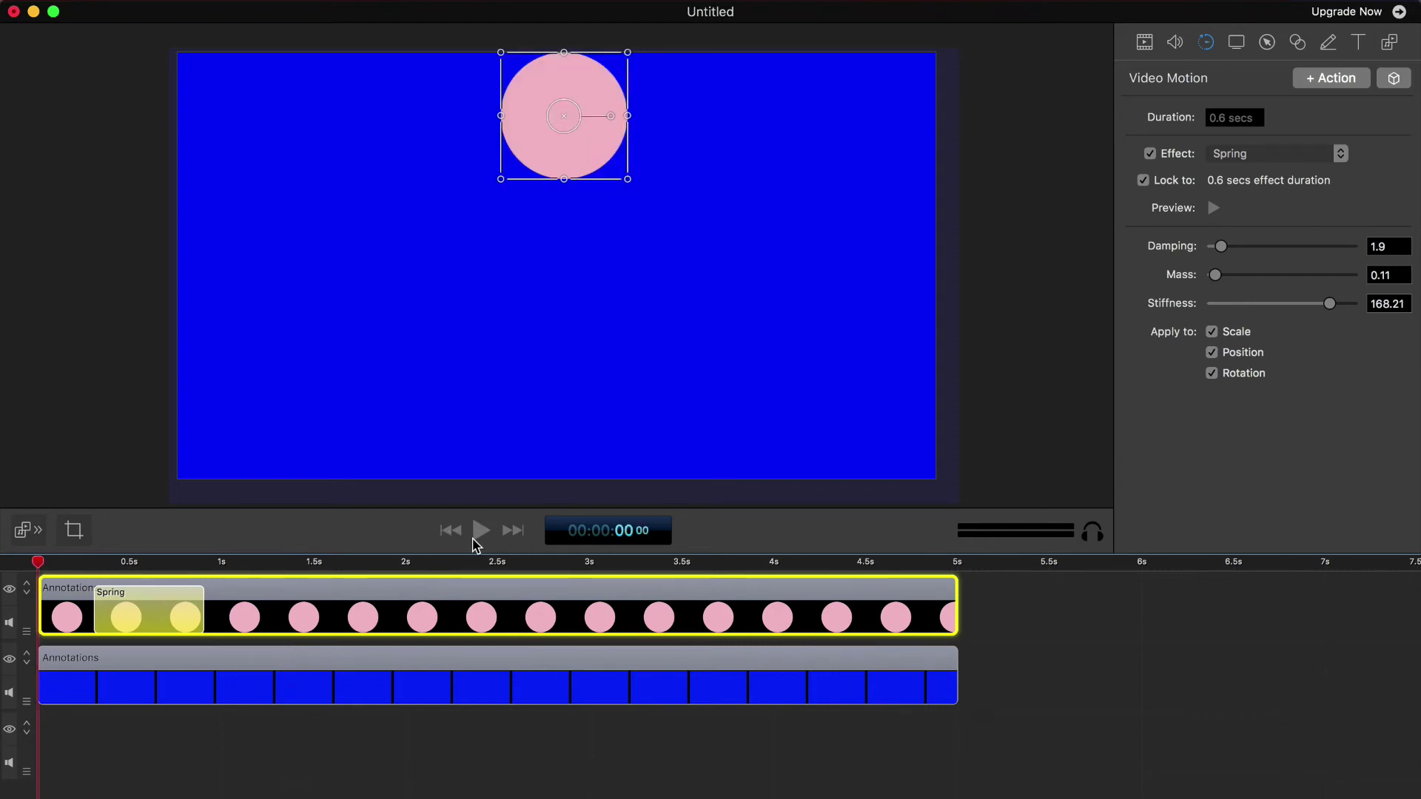
{"action": "left_click", "coordinate": [482, 542]}
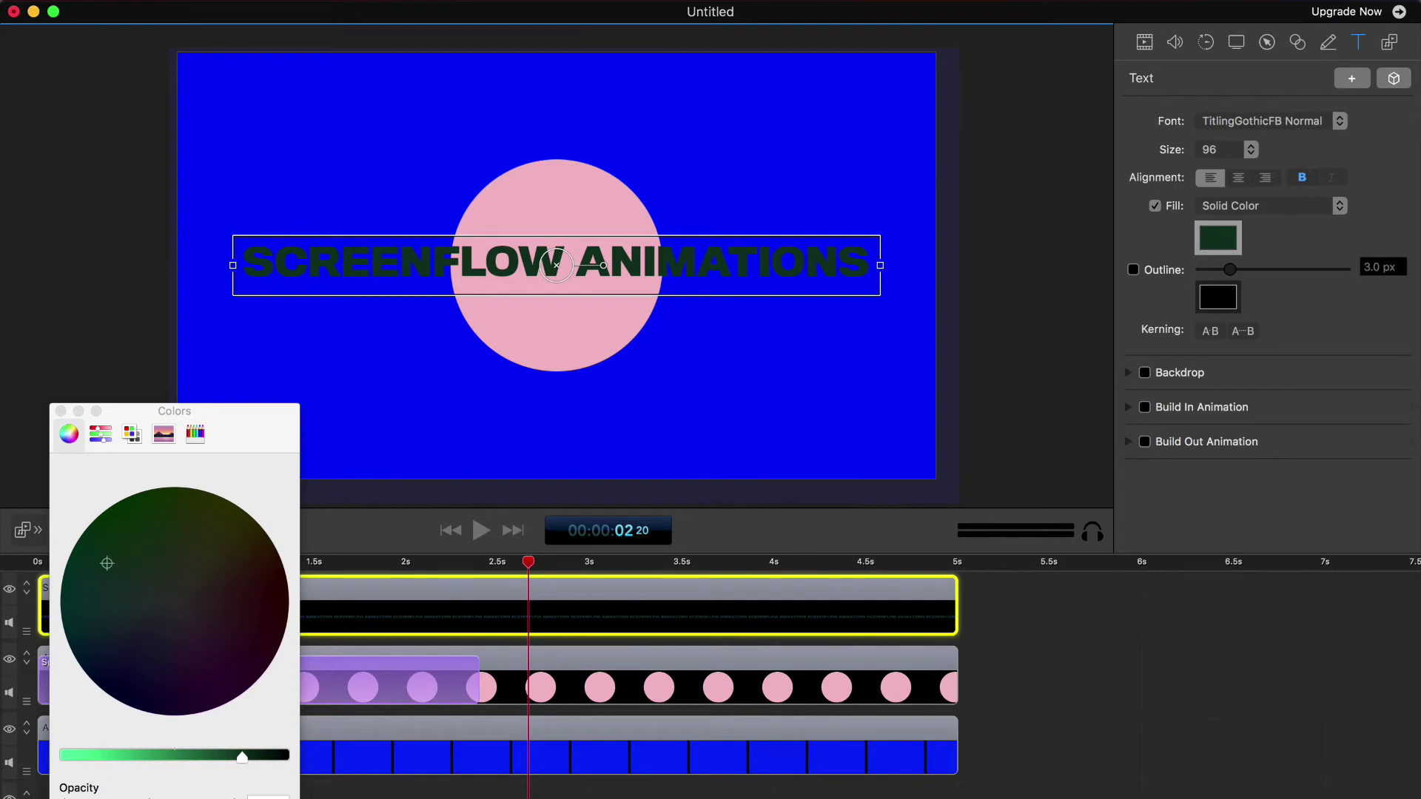
Step: Lighten the SCREENFLOW ANIMATIONS fill to mint, close the color picker and reselect the title
{"action": "left_click_drag", "start_coordinate": [242, 755], "coordinate": [70, 756]}
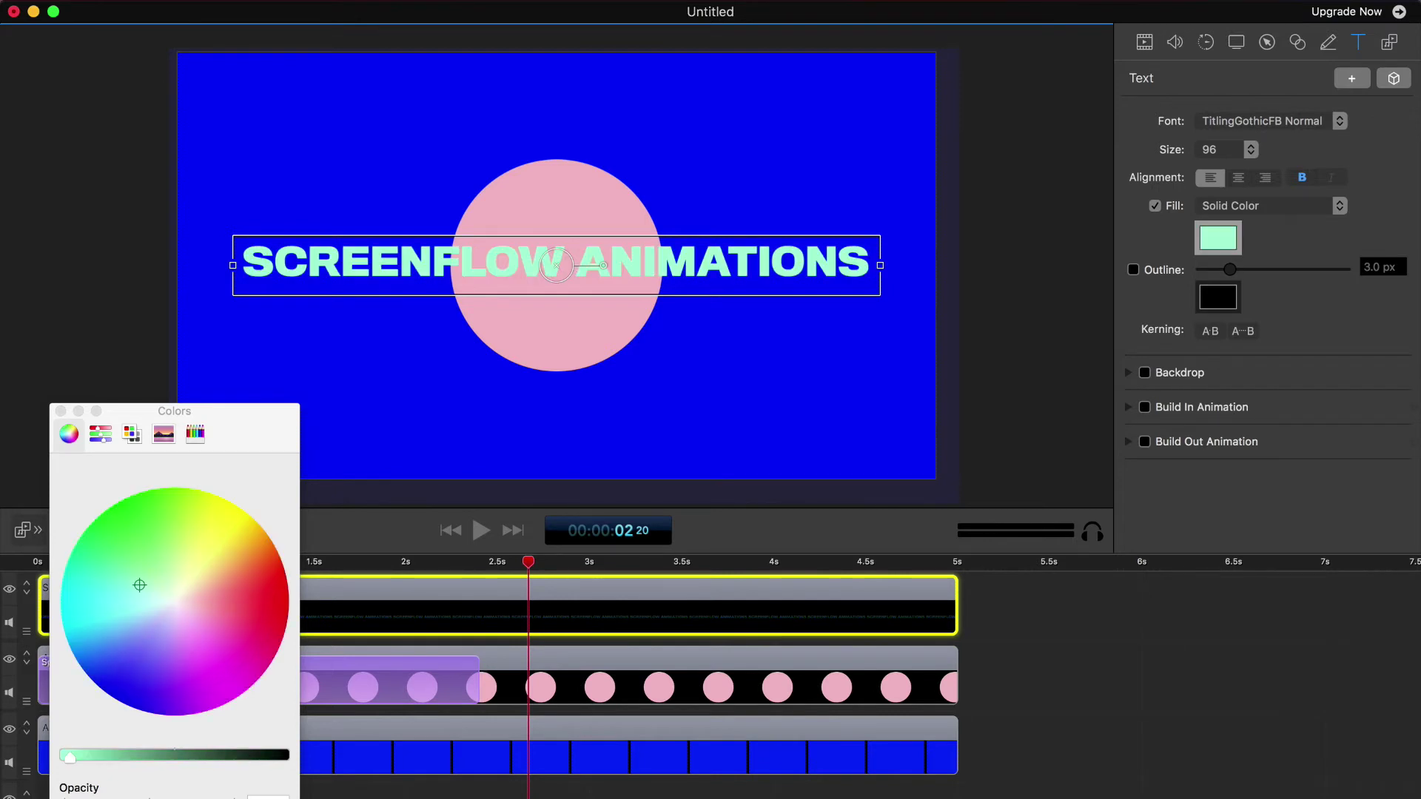
{"action": "left_click", "coordinate": [61, 410]}
{"action": "left_click", "coordinate": [1203, 658]}
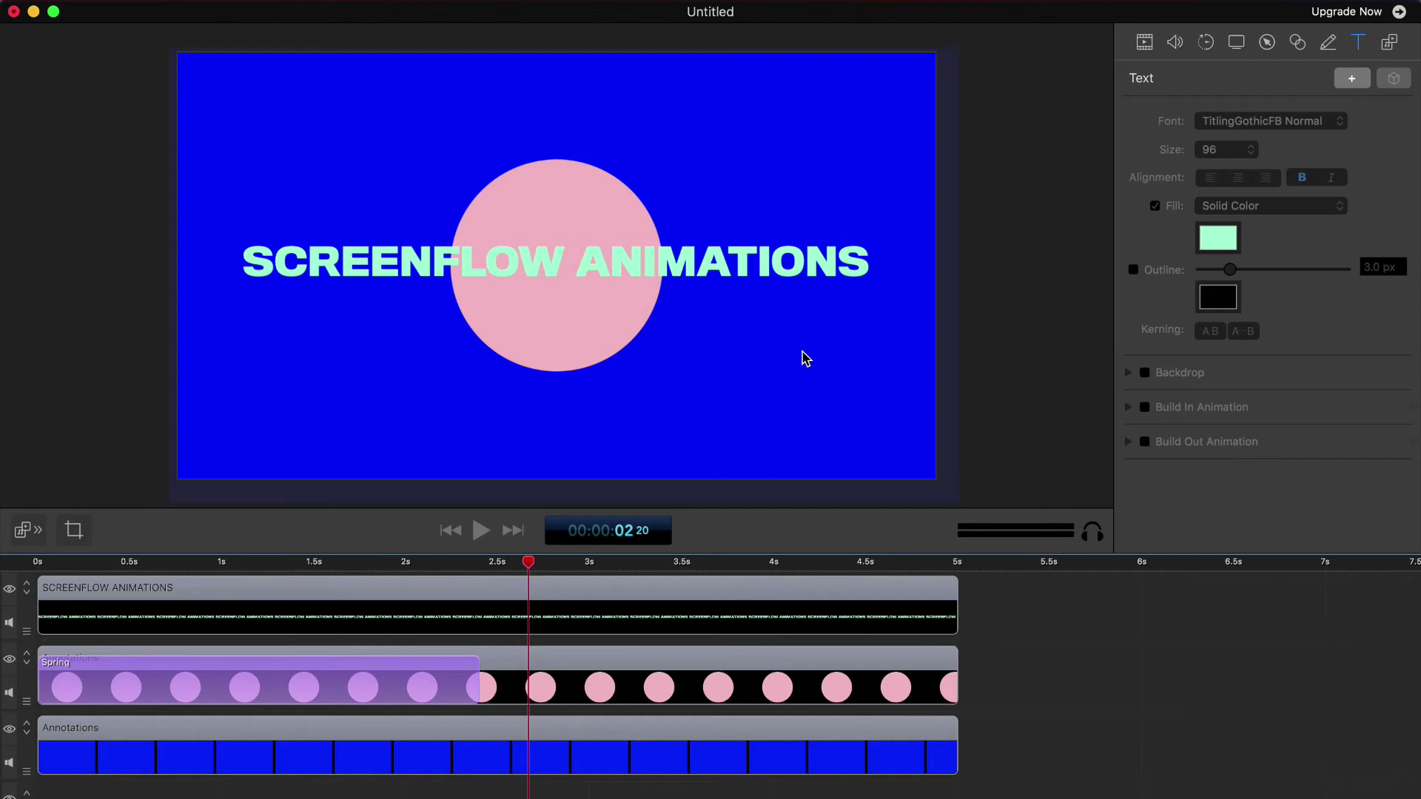
{"action": "left_click", "coordinate": [788, 275]}
Step: Add a video action so the title starts transparent at 0, -177 and rises to centre
{"action": "left_click", "coordinate": [1144, 44]}
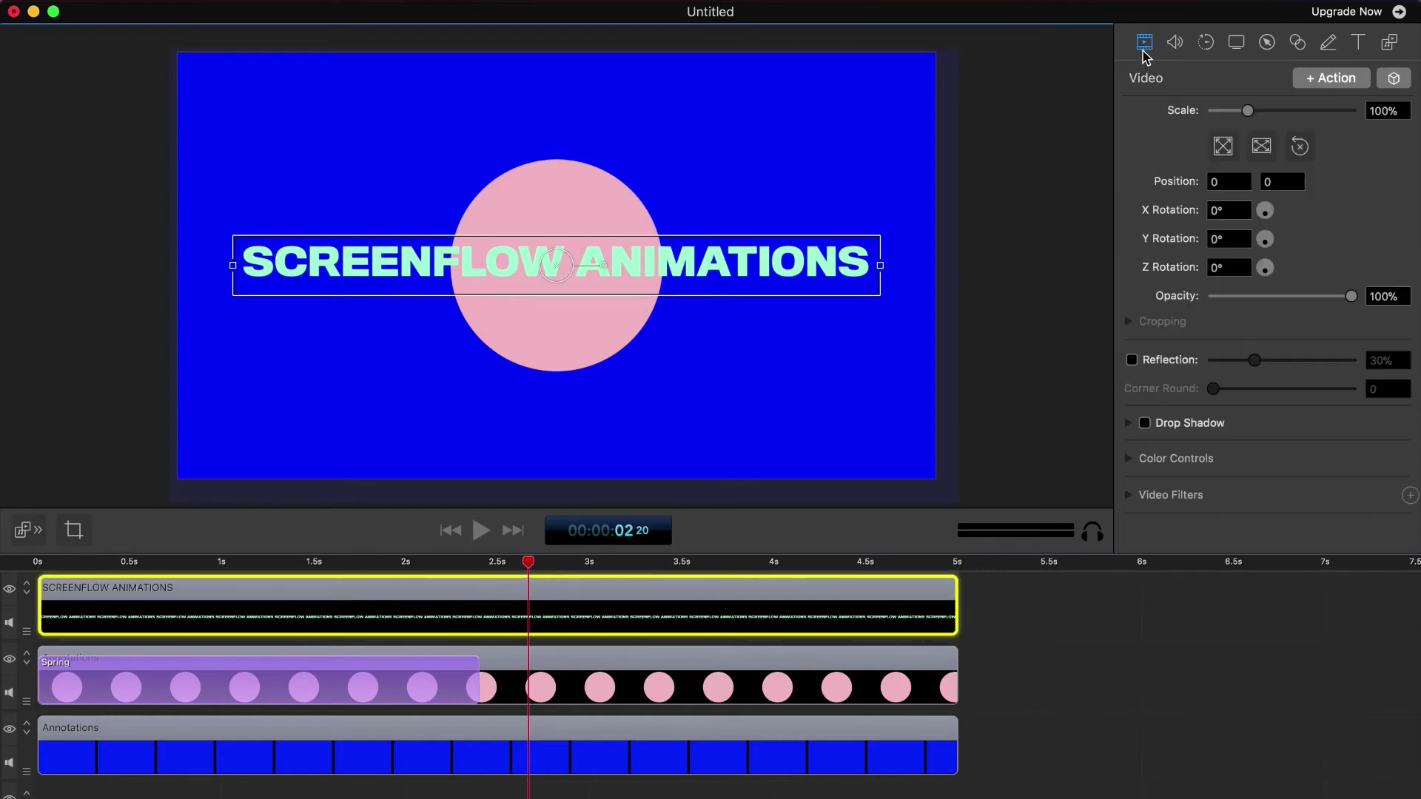
{"action": "left_click", "coordinate": [278, 574]}
{"action": "left_click", "coordinate": [1331, 78]}
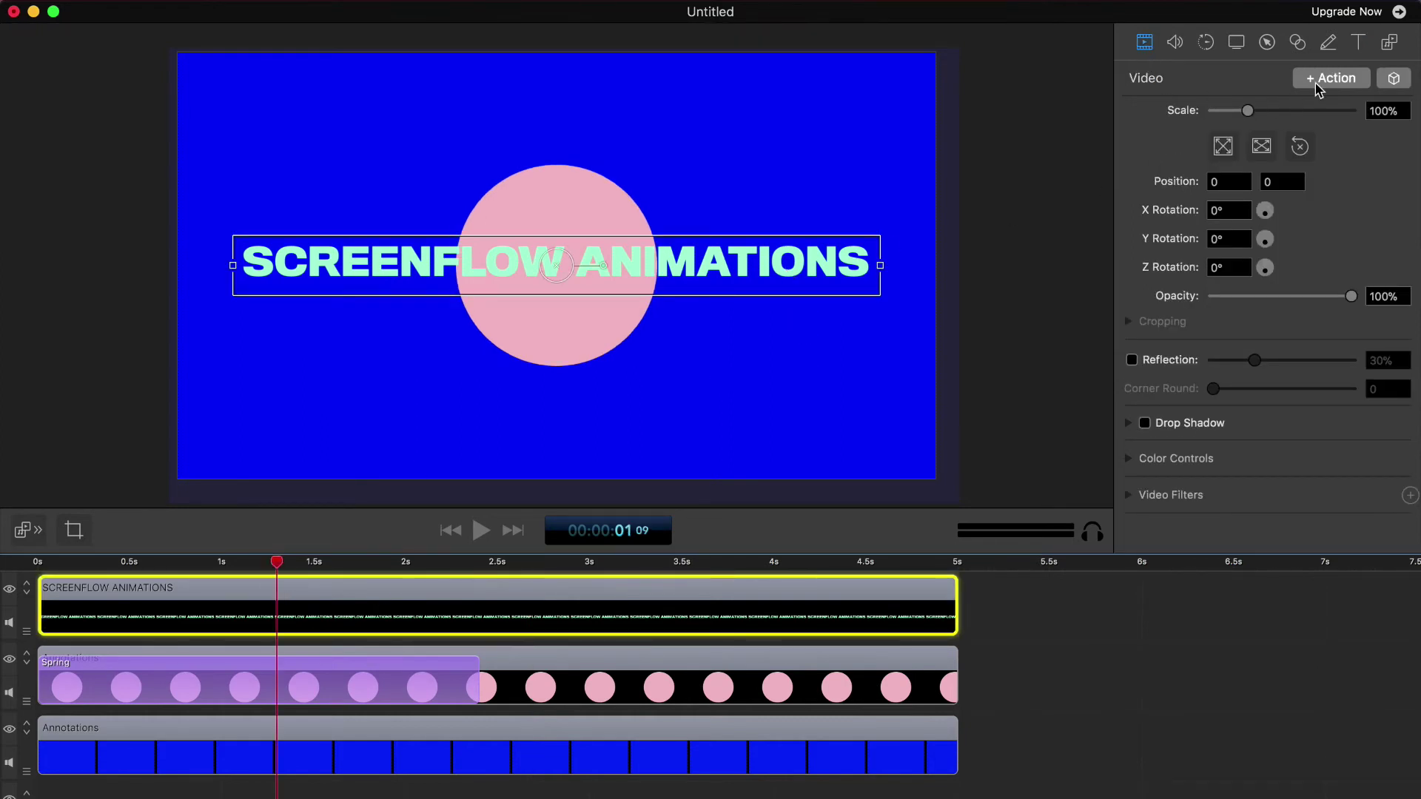
{"action": "left_click", "coordinate": [183, 569]}
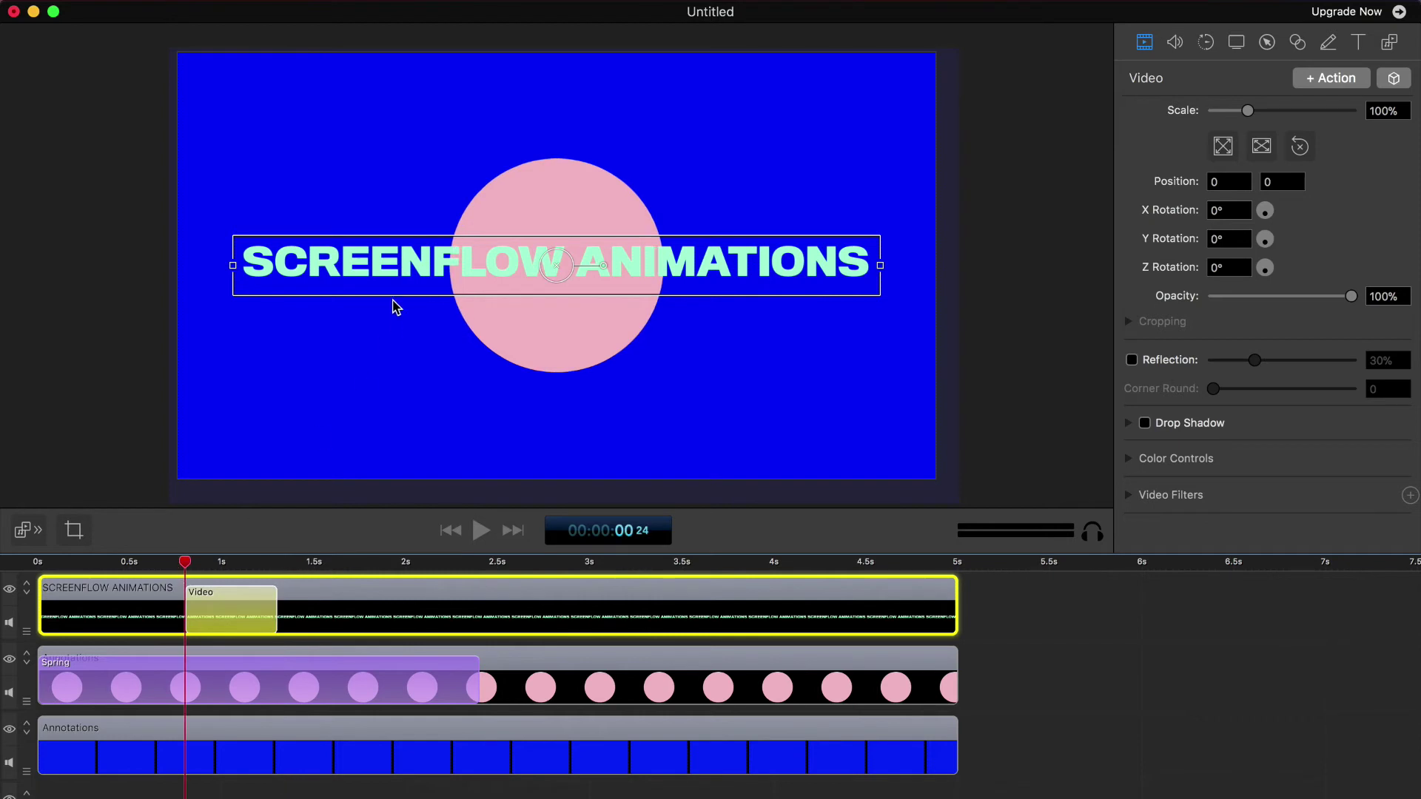
{"action": "left_click_drag", "start_coordinate": [399, 261], "coordinate": [398, 331]}
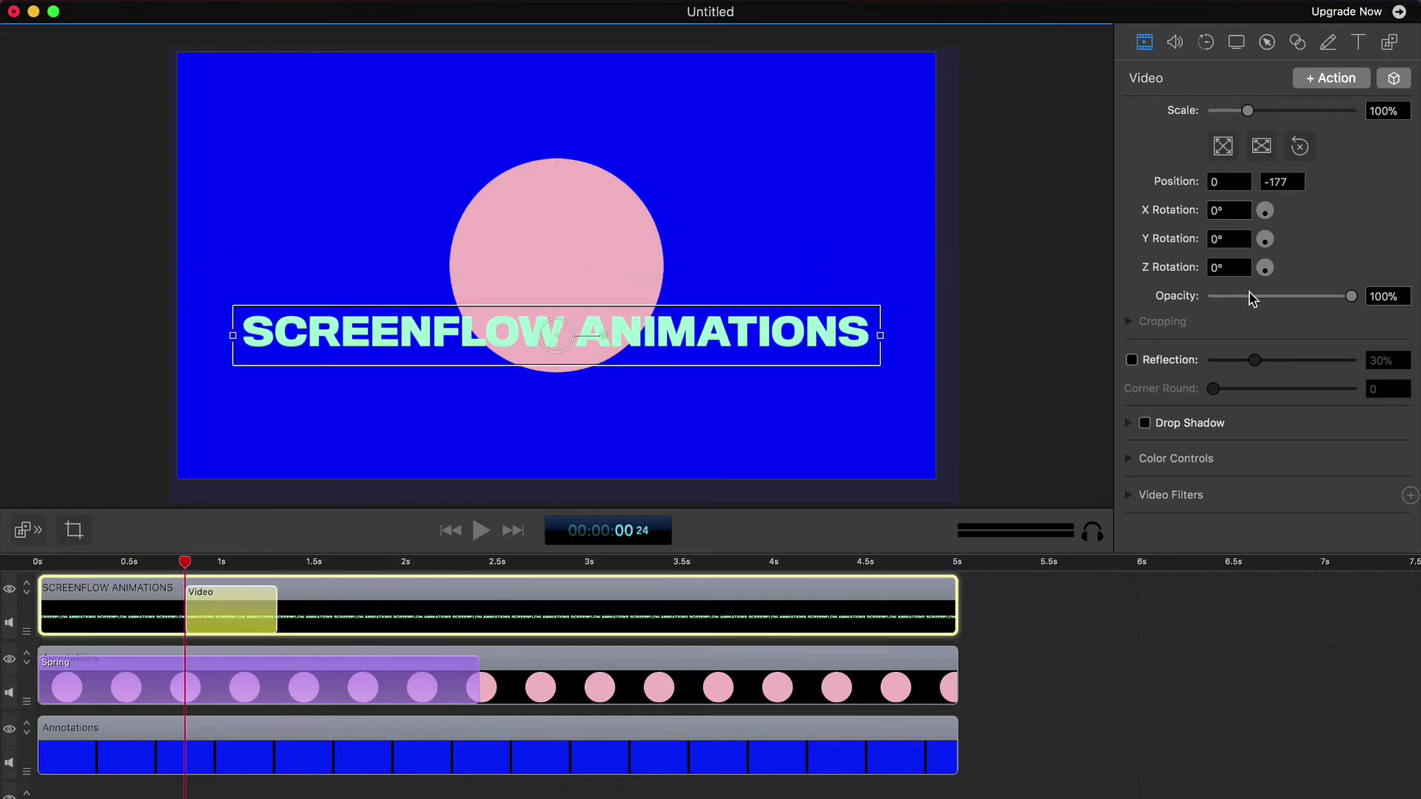
{"action": "left_click", "coordinate": [1048, 722]}
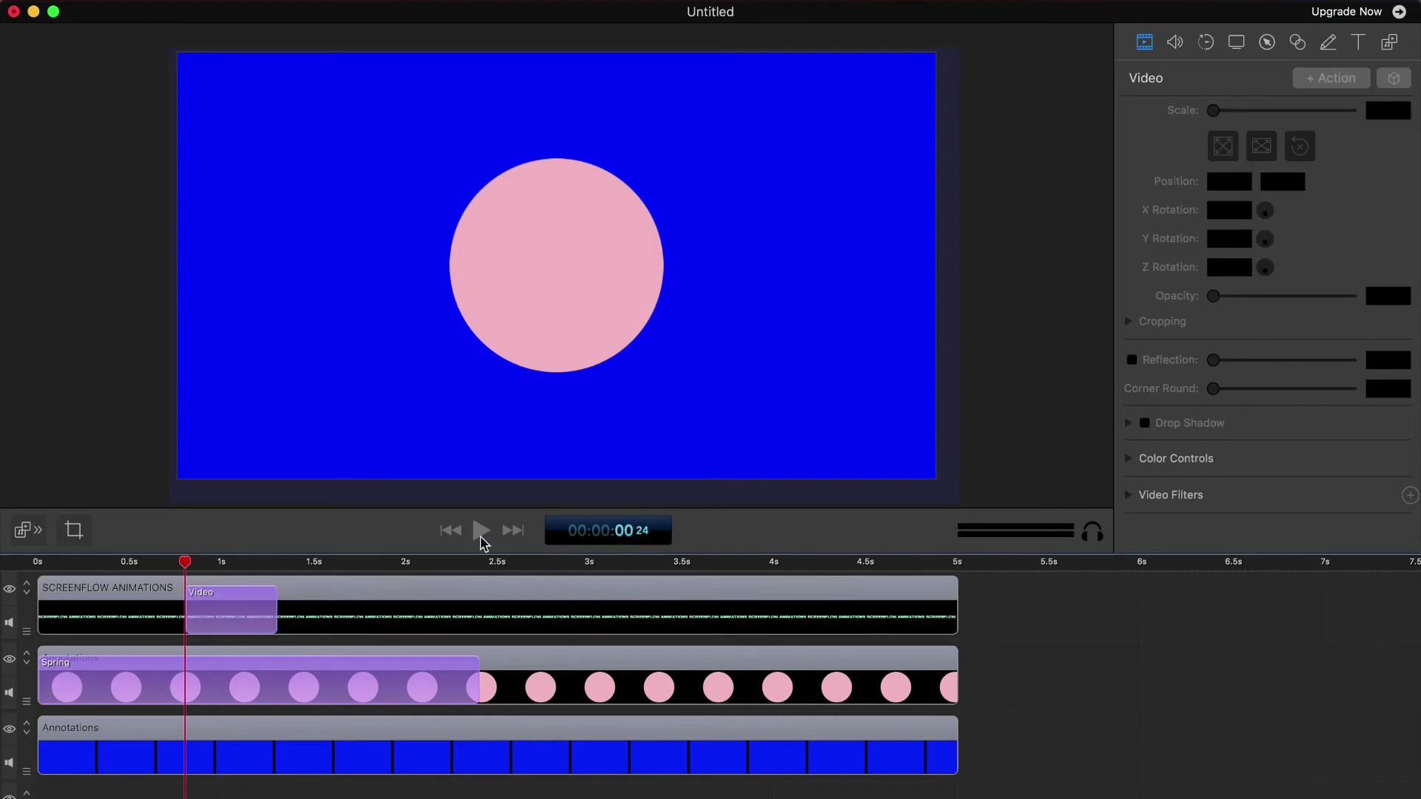
{"action": "left_click", "coordinate": [480, 538]}
{"action": "left_click", "coordinate": [479, 535]}
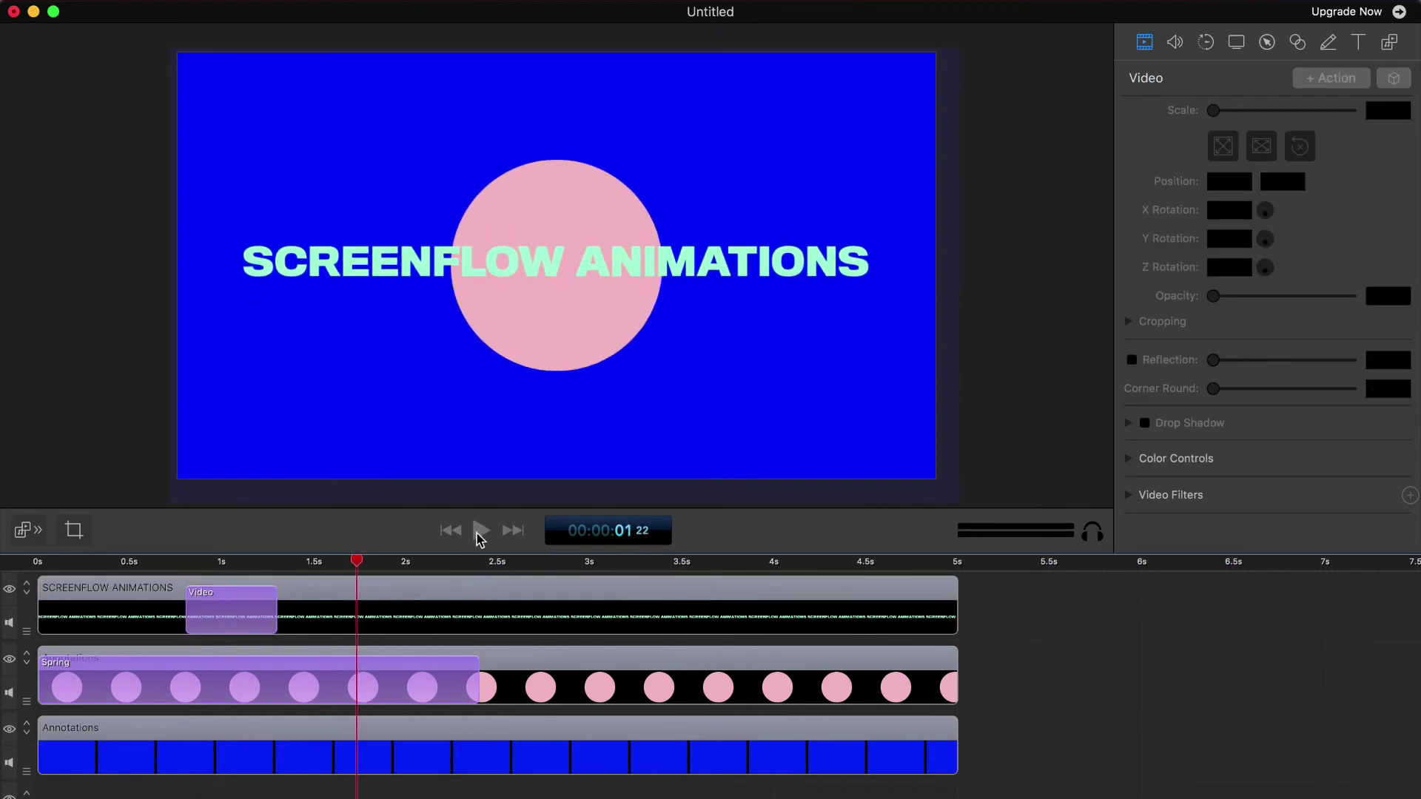
Step: Set the title's motion action curve to Ease-Out and scrub through the animation
{"action": "left_click", "coordinate": [250, 630]}
{"action": "right_click", "coordinate": [250, 629]}
{"action": "mouse_move", "coordinate": [374, 631]}
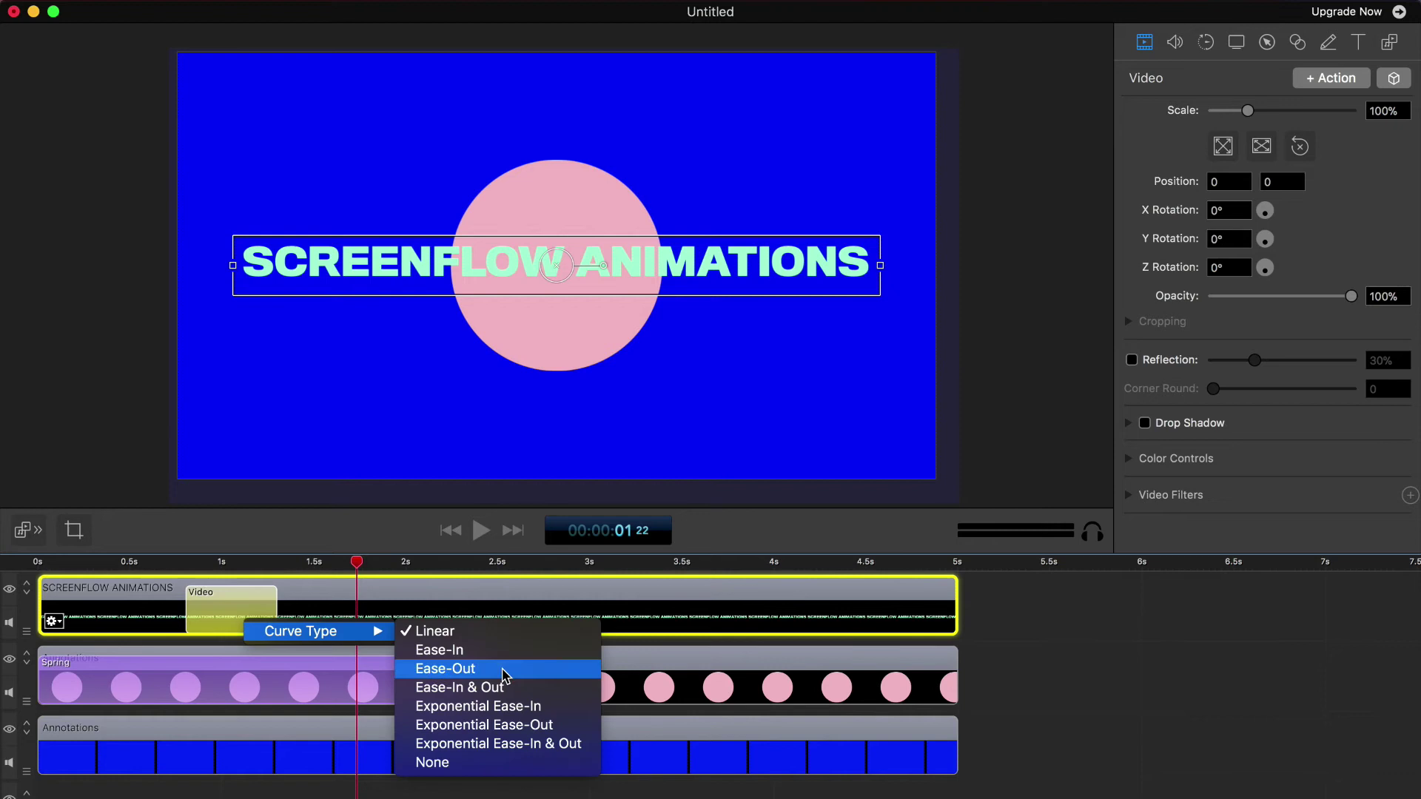
{"action": "left_click", "coordinate": [504, 688]}
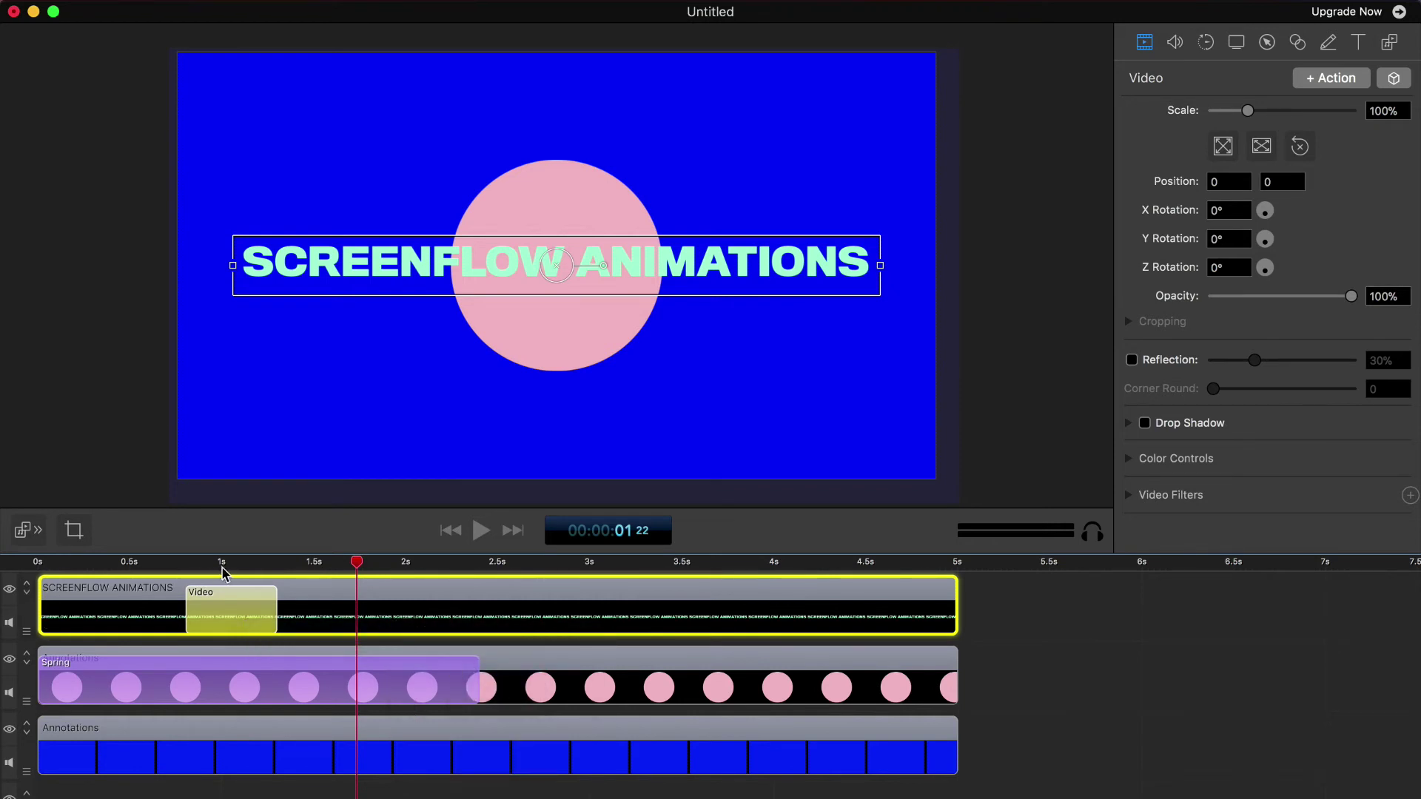
{"action": "left_click_drag", "start_coordinate": [185, 575], "coordinate": [290, 577]}
{"action": "left_click", "coordinate": [142, 570]}
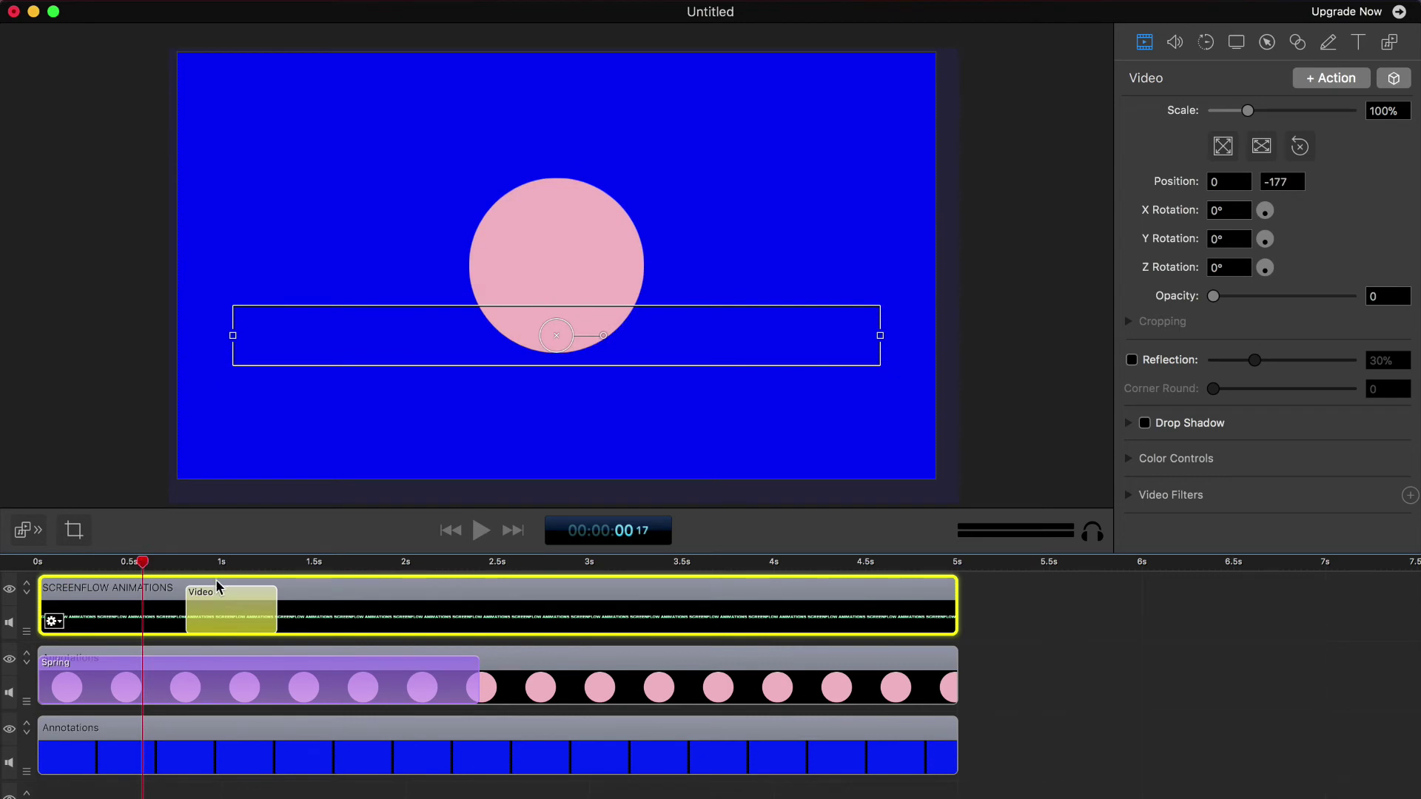
Step: Try an Ease-In & Out curve on the action and play it from its start
{"action": "right_click", "coordinate": [219, 606]}
{"action": "mouse_move", "coordinate": [280, 614]}
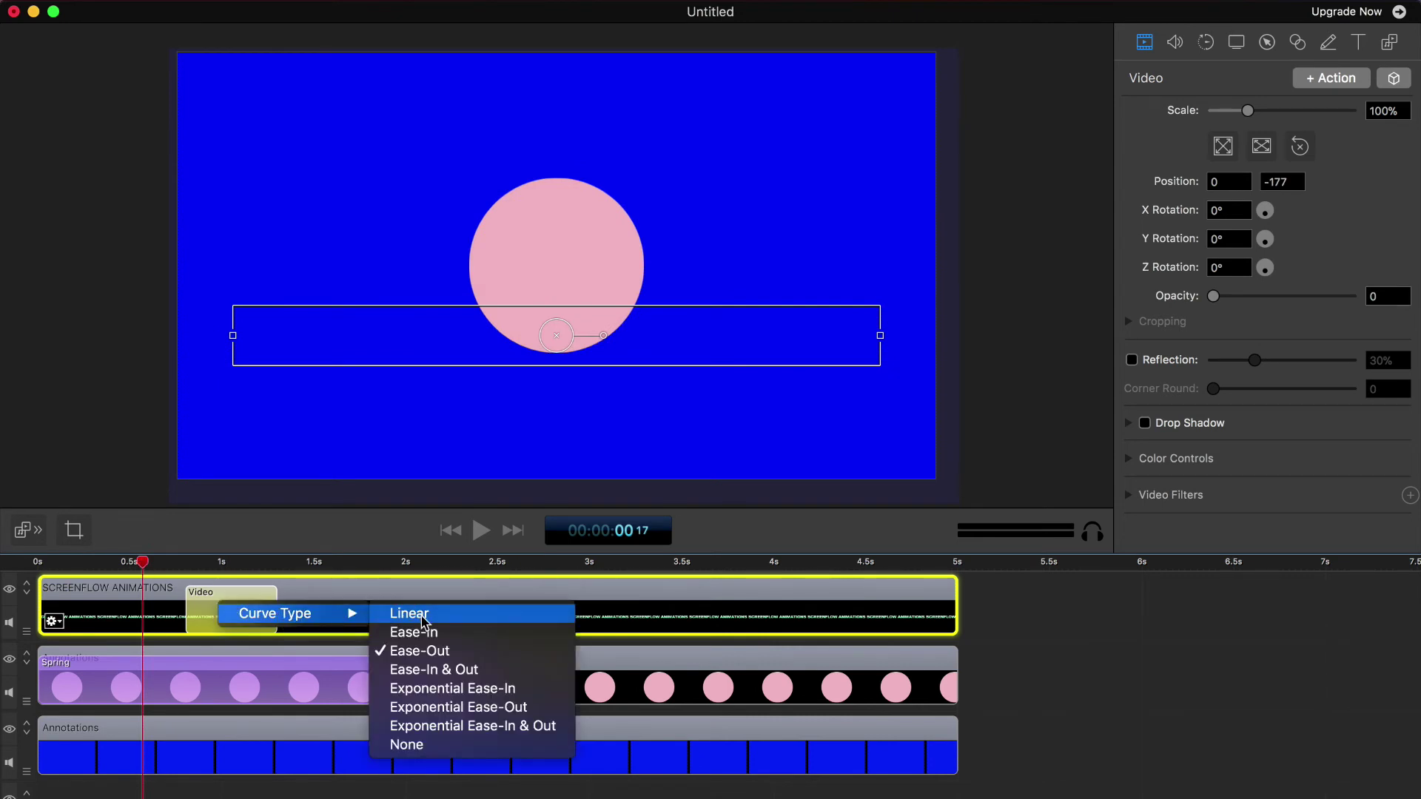
{"action": "left_click", "coordinate": [446, 678]}
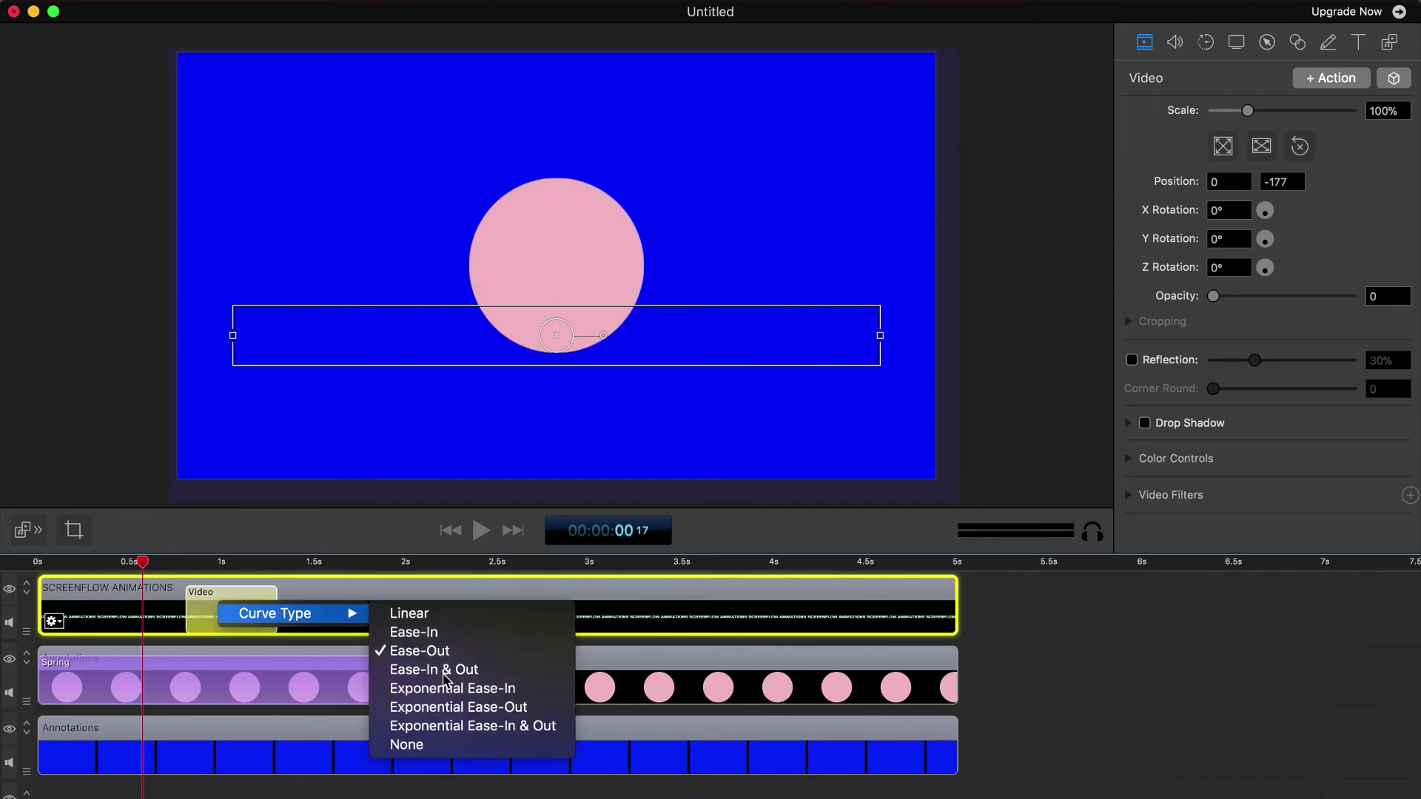
{"action": "left_click", "coordinate": [184, 567]}
{"action": "key", "text": "space"}
{"action": "key", "text": "space"}
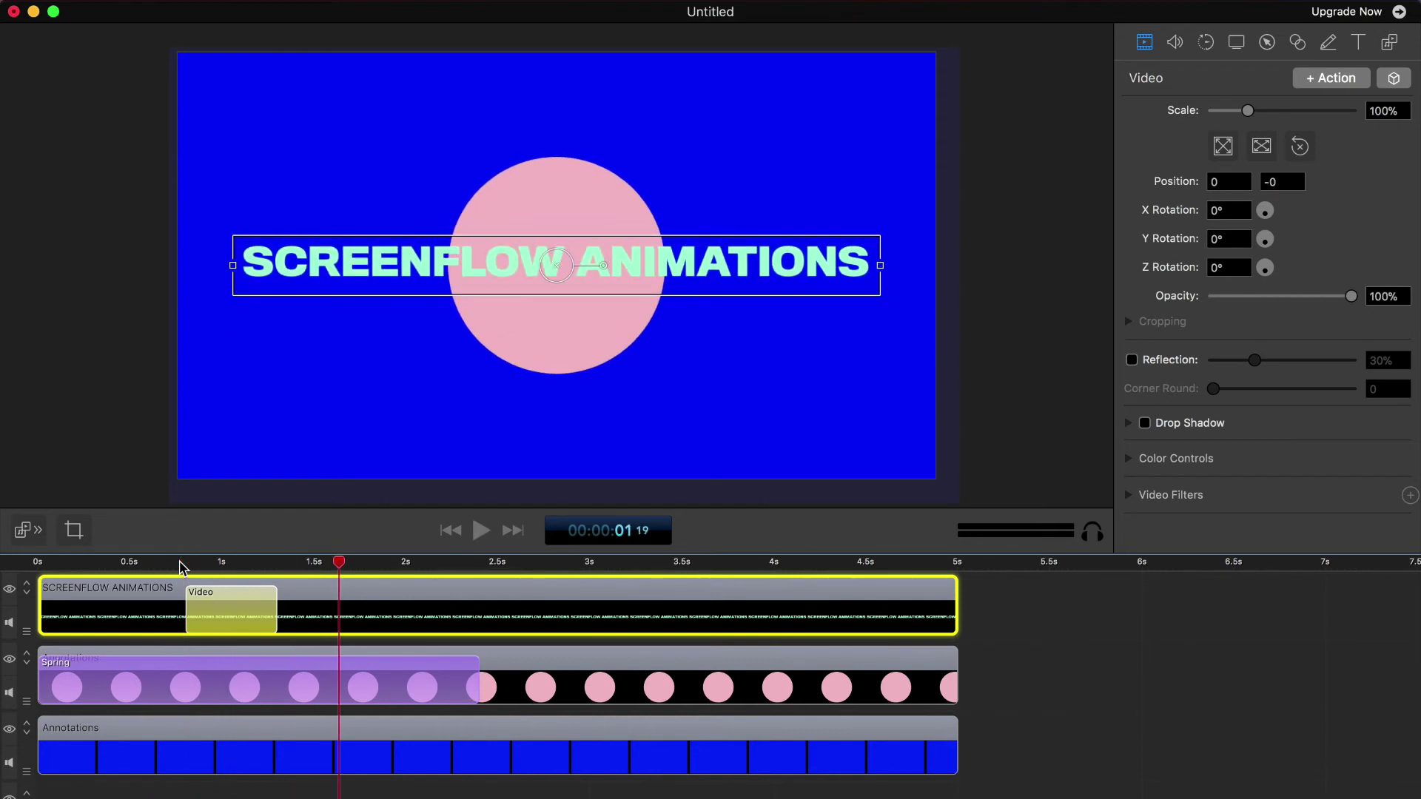
Step: Switch the action's curve back to Ease-Out and replay the title animation
{"action": "right_click", "coordinate": [209, 607]}
{"action": "mouse_move", "coordinate": [228, 613]}
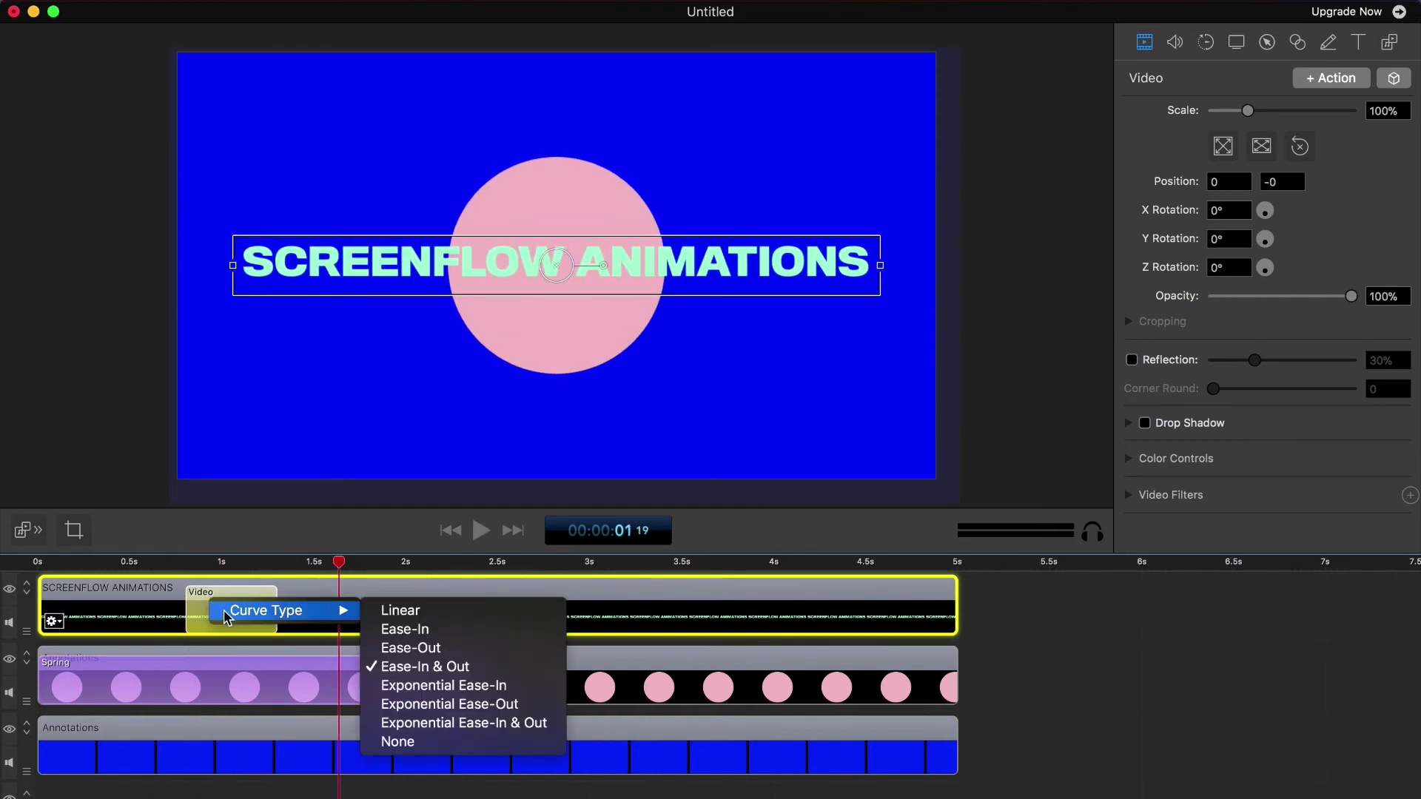
{"action": "left_click", "coordinate": [432, 650]}
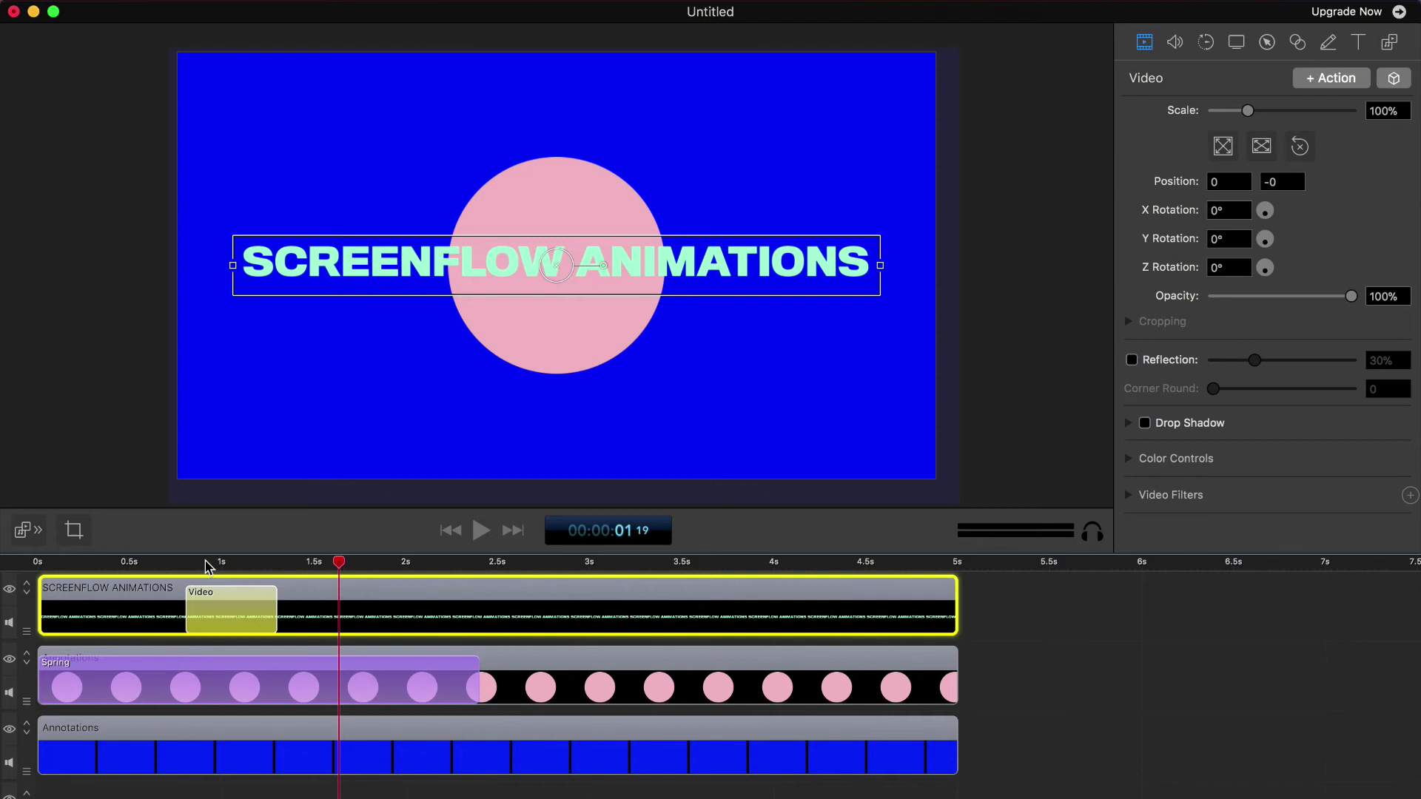
{"action": "left_click", "coordinate": [184, 566]}
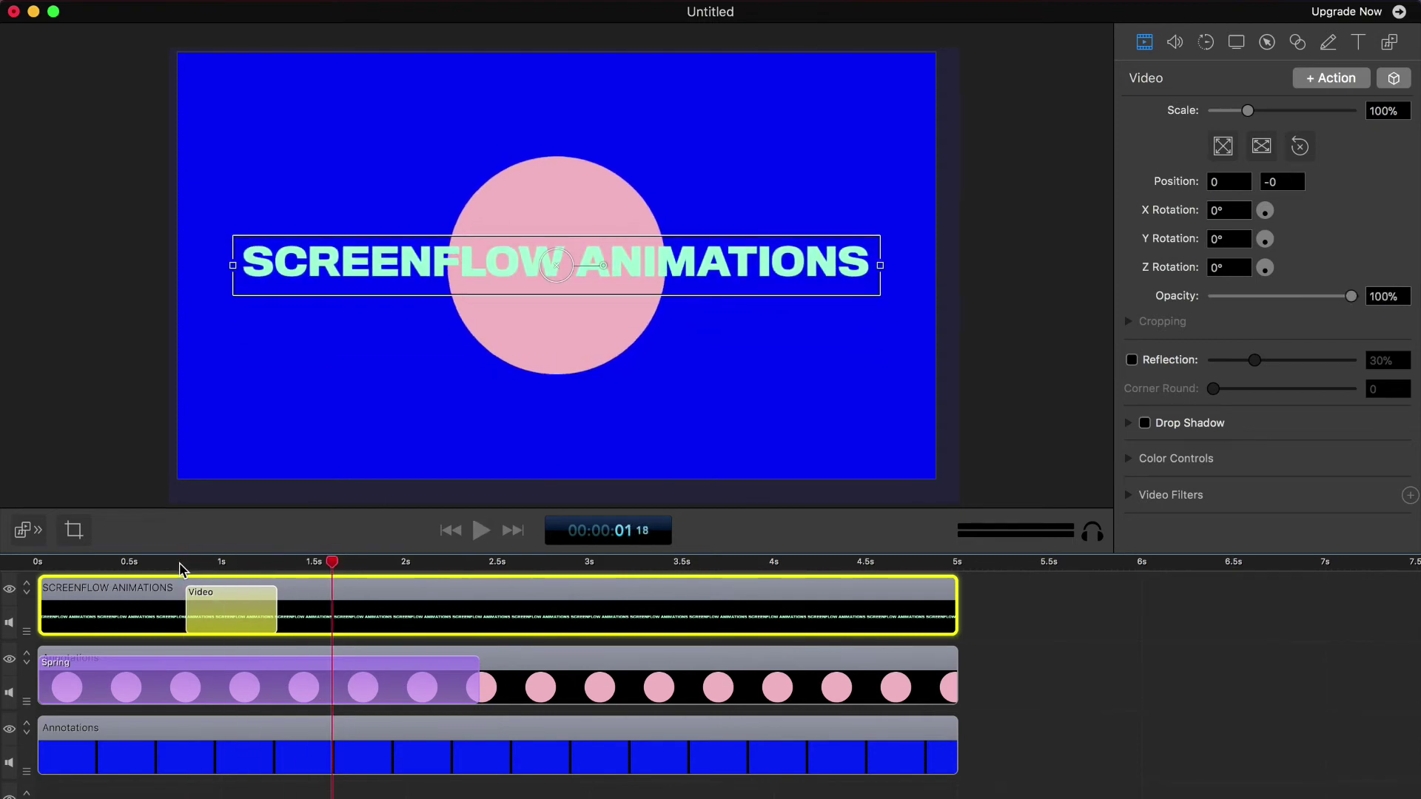
{"action": "left_click", "coordinate": [184, 567]}
{"action": "key", "text": "space"}
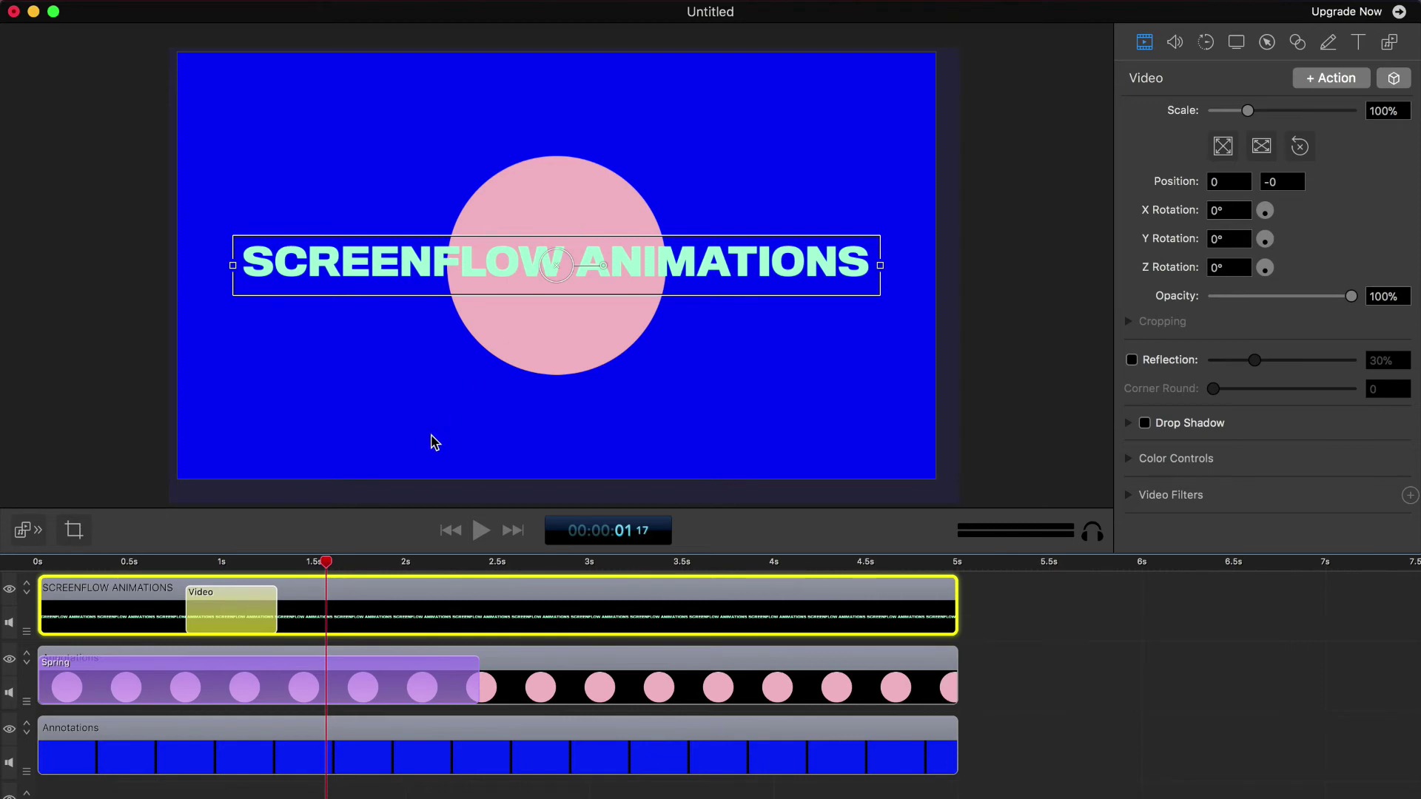
Step: Delete the title's motion action and restore it to 100% opacity at centre 0, 0
{"action": "right_click", "coordinate": [258, 604]}
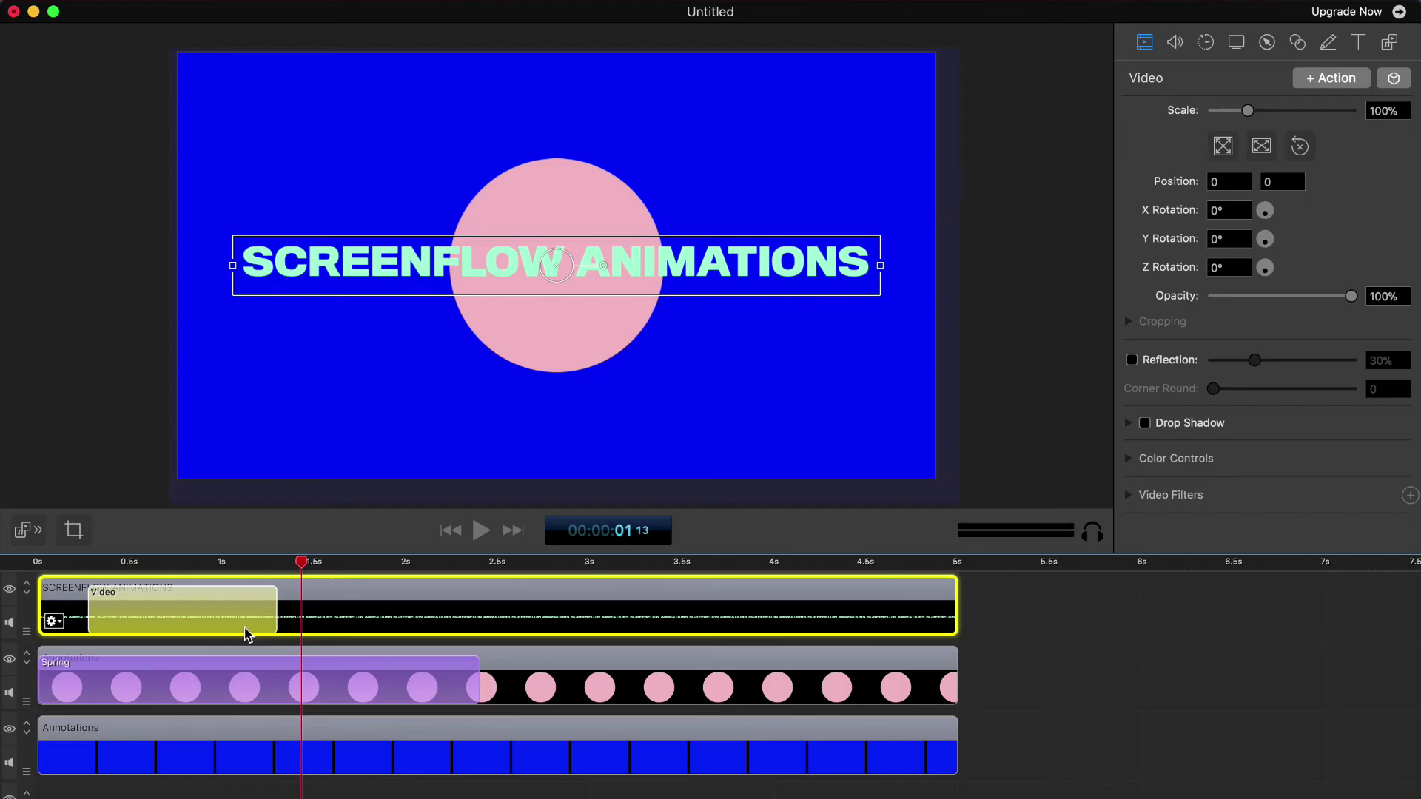
{"action": "key", "text": "Delete"}
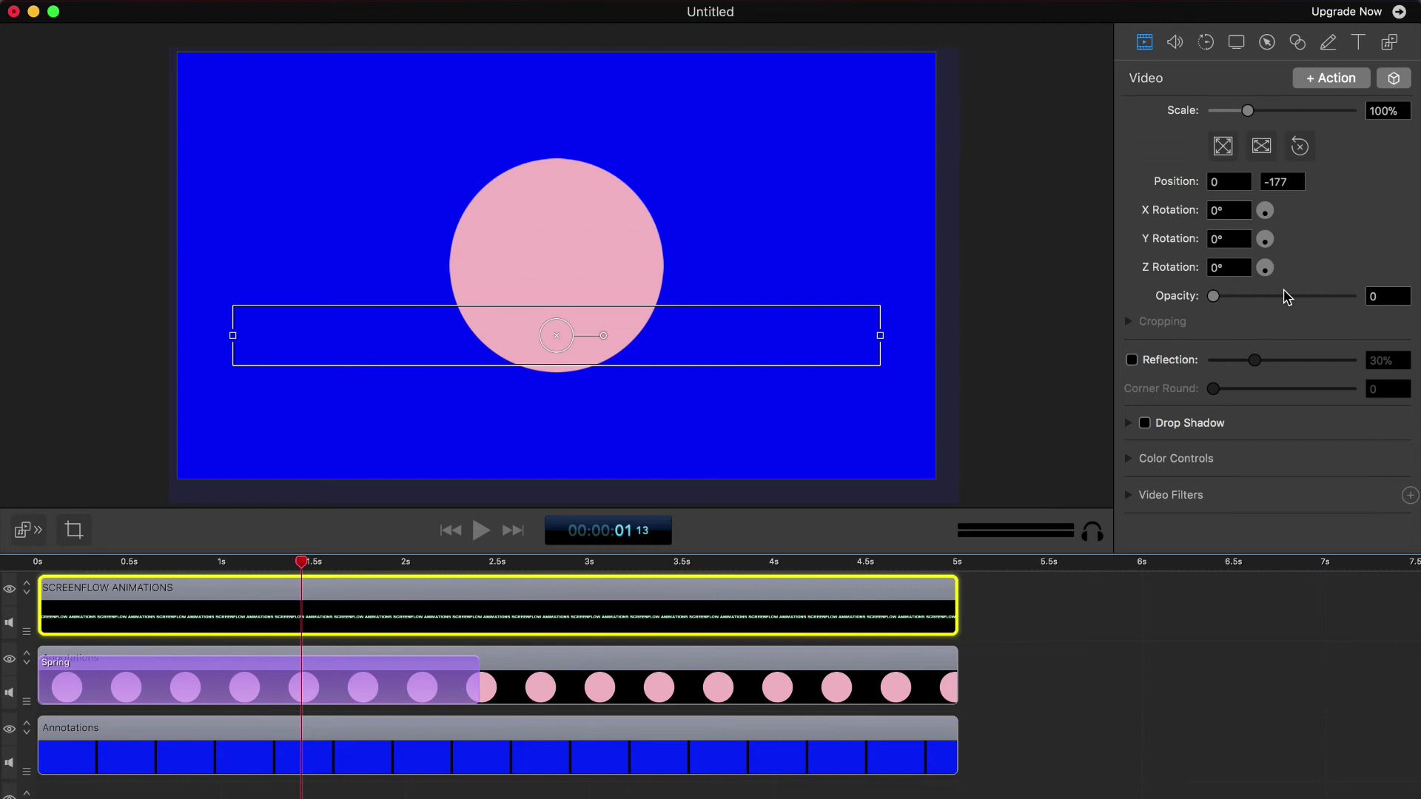
{"action": "left_click_drag", "start_coordinate": [1275, 298], "coordinate": [1419, 290]}
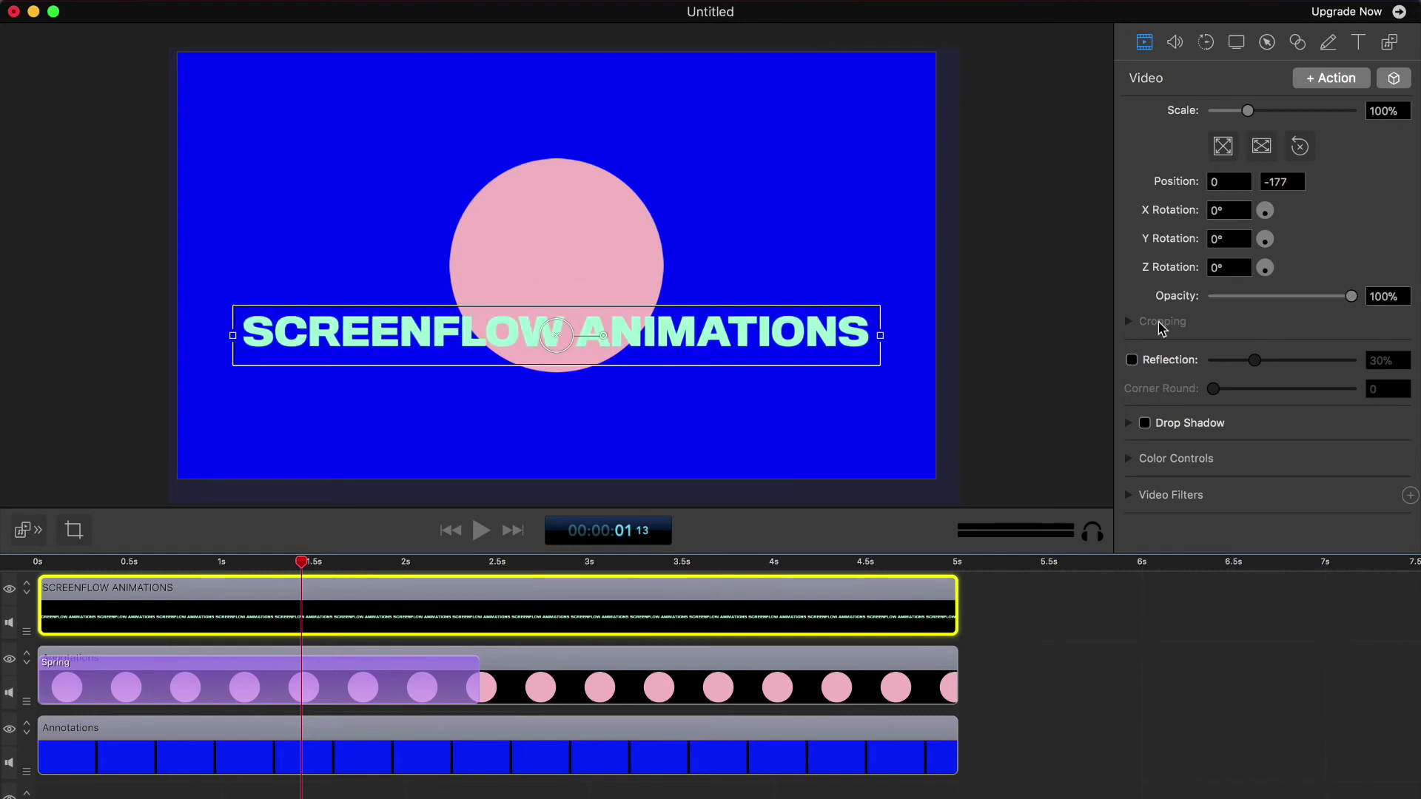
{"action": "left_click_drag", "start_coordinate": [701, 341], "coordinate": [700, 271]}
{"action": "left_click", "coordinate": [1356, 45]}
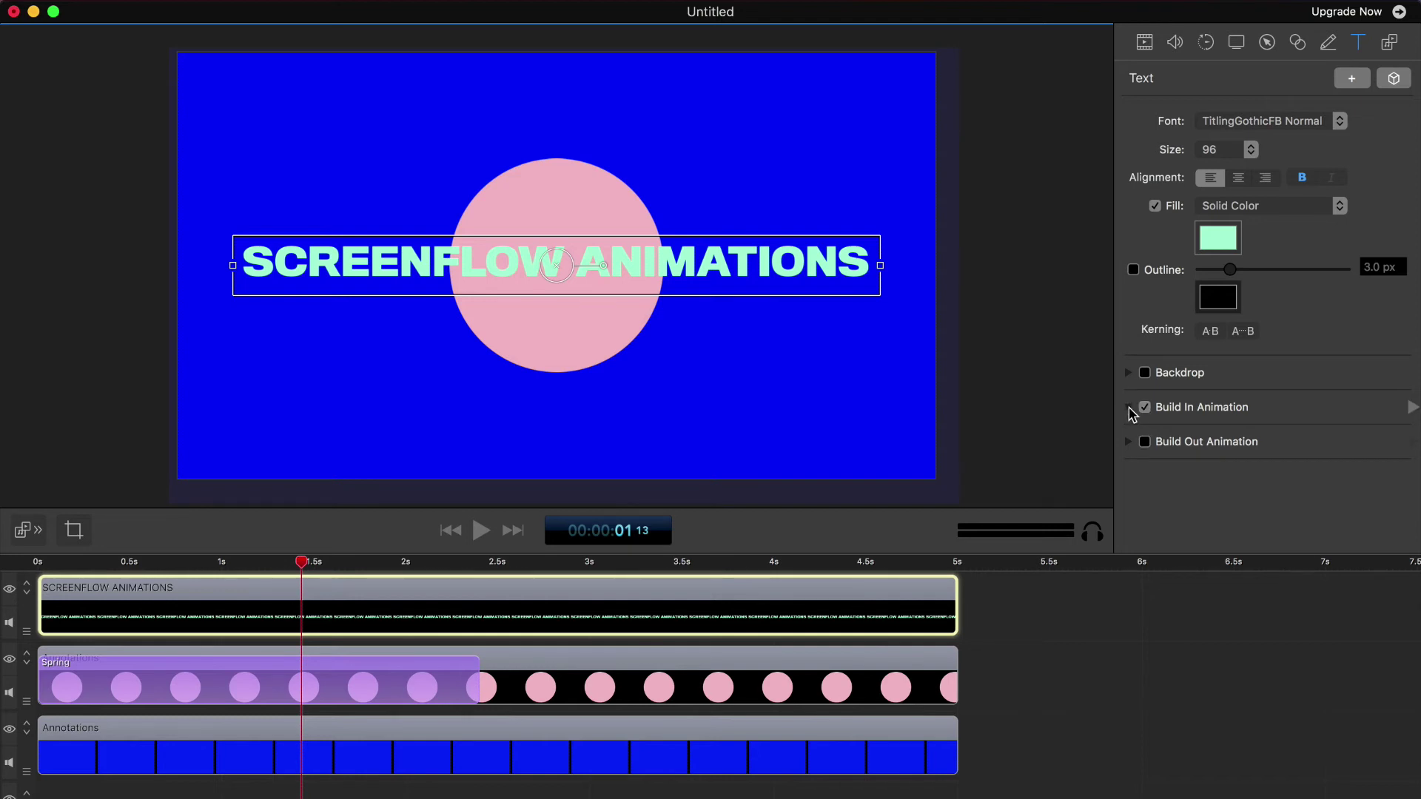
Step: Make the Move build-in rise upward by line over 0.75 s with Ease-Out Quart easing
{"action": "left_click", "coordinate": [1129, 407]}
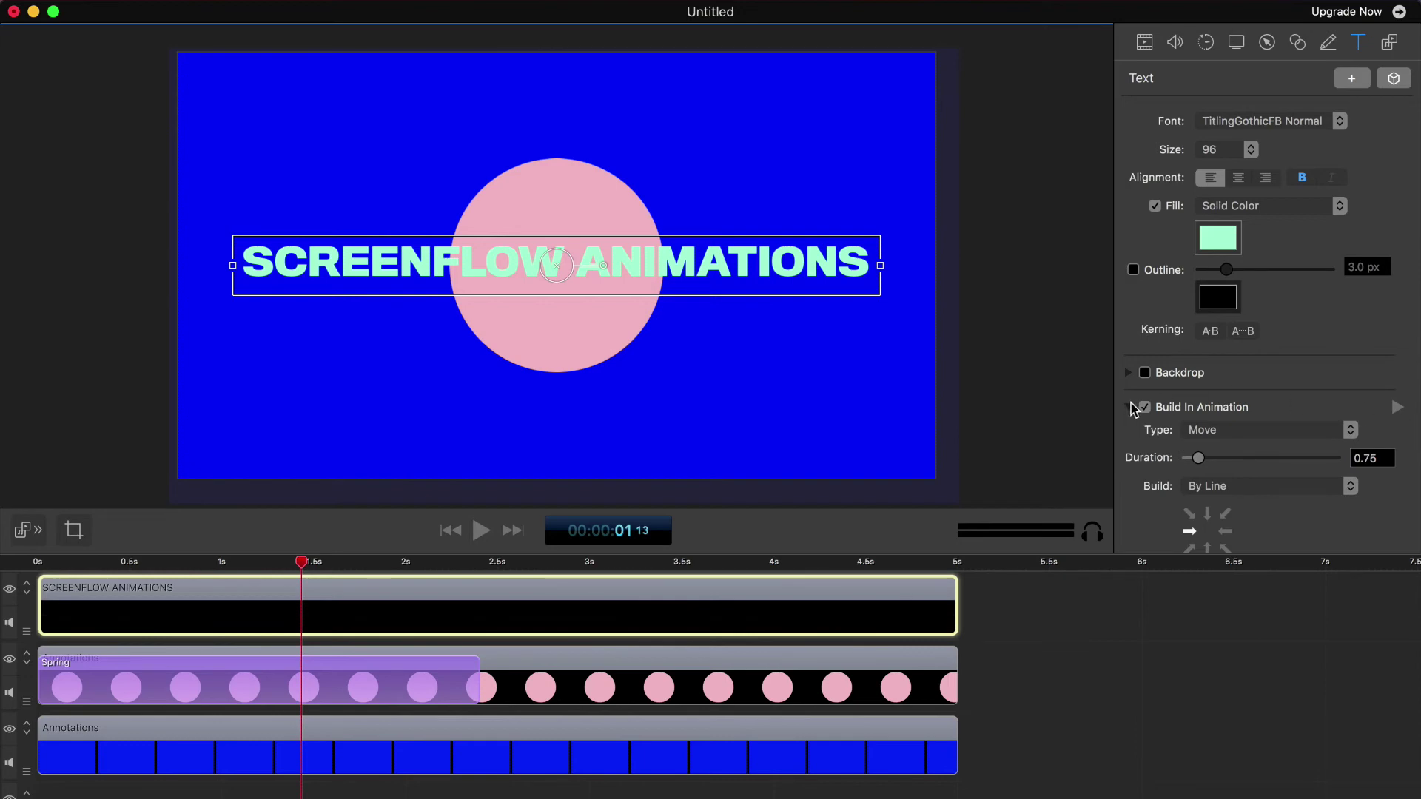
{"action": "left_click", "coordinate": [1397, 412]}
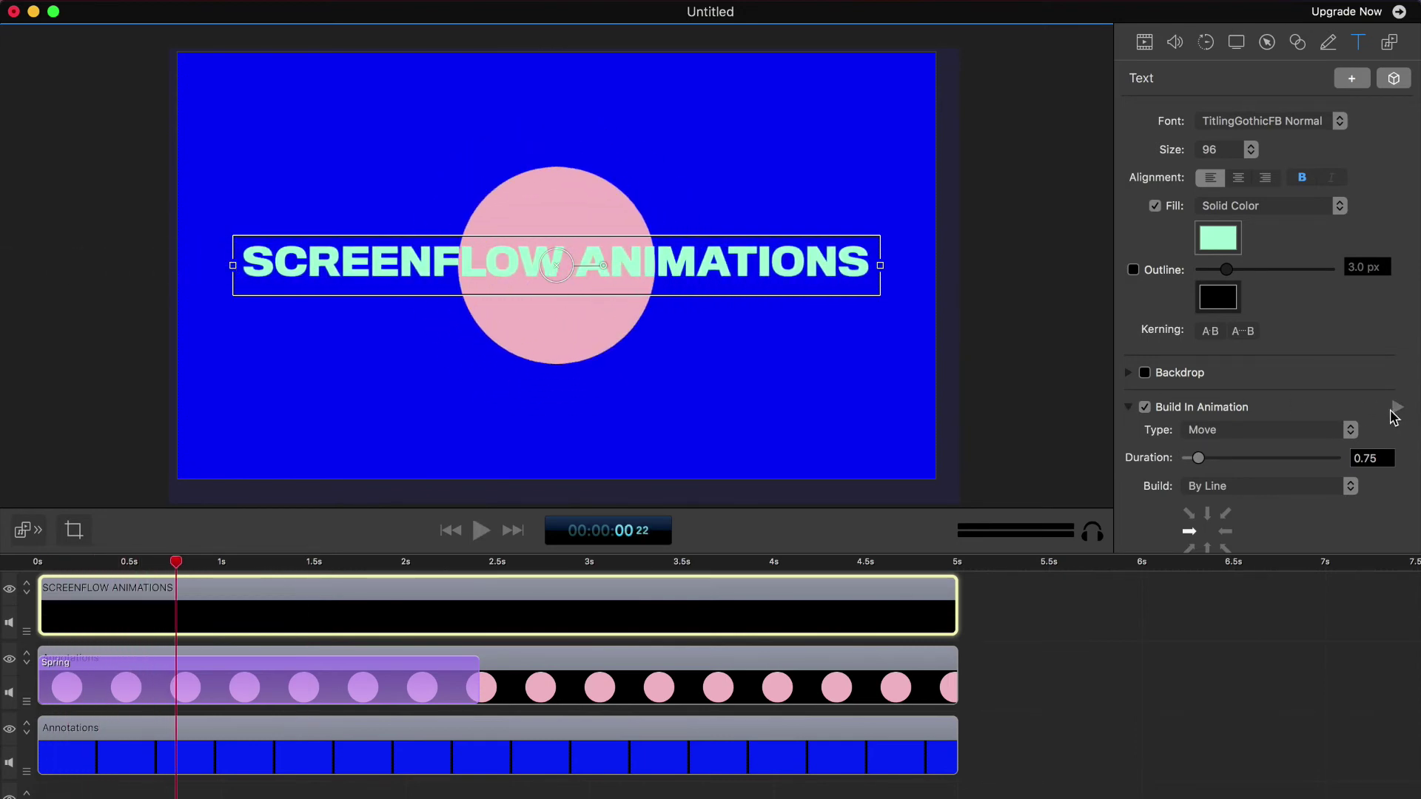
{"action": "scroll", "coordinate": [1288, 415], "scroll_direction": "down", "scroll_amount": 2}
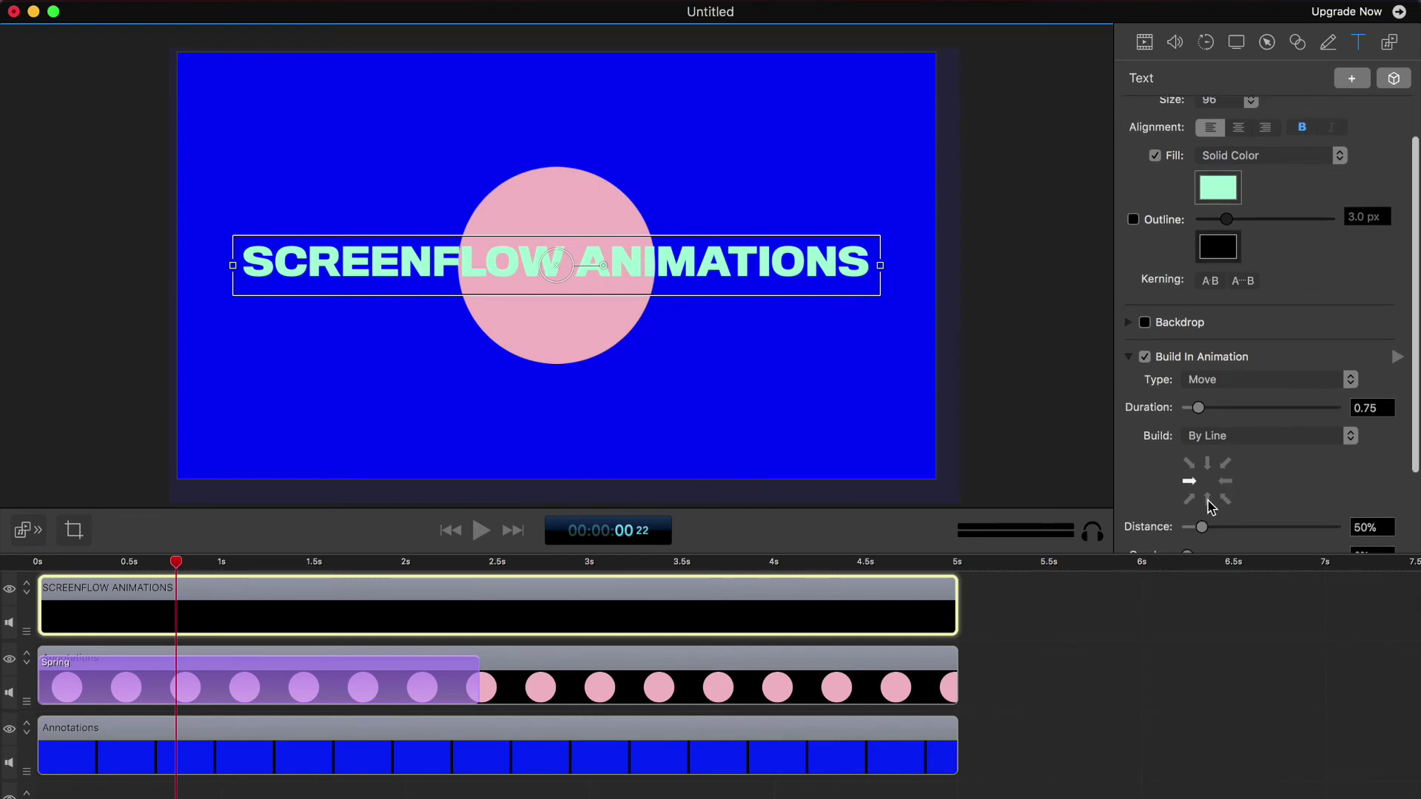
{"action": "left_click", "coordinate": [1397, 356]}
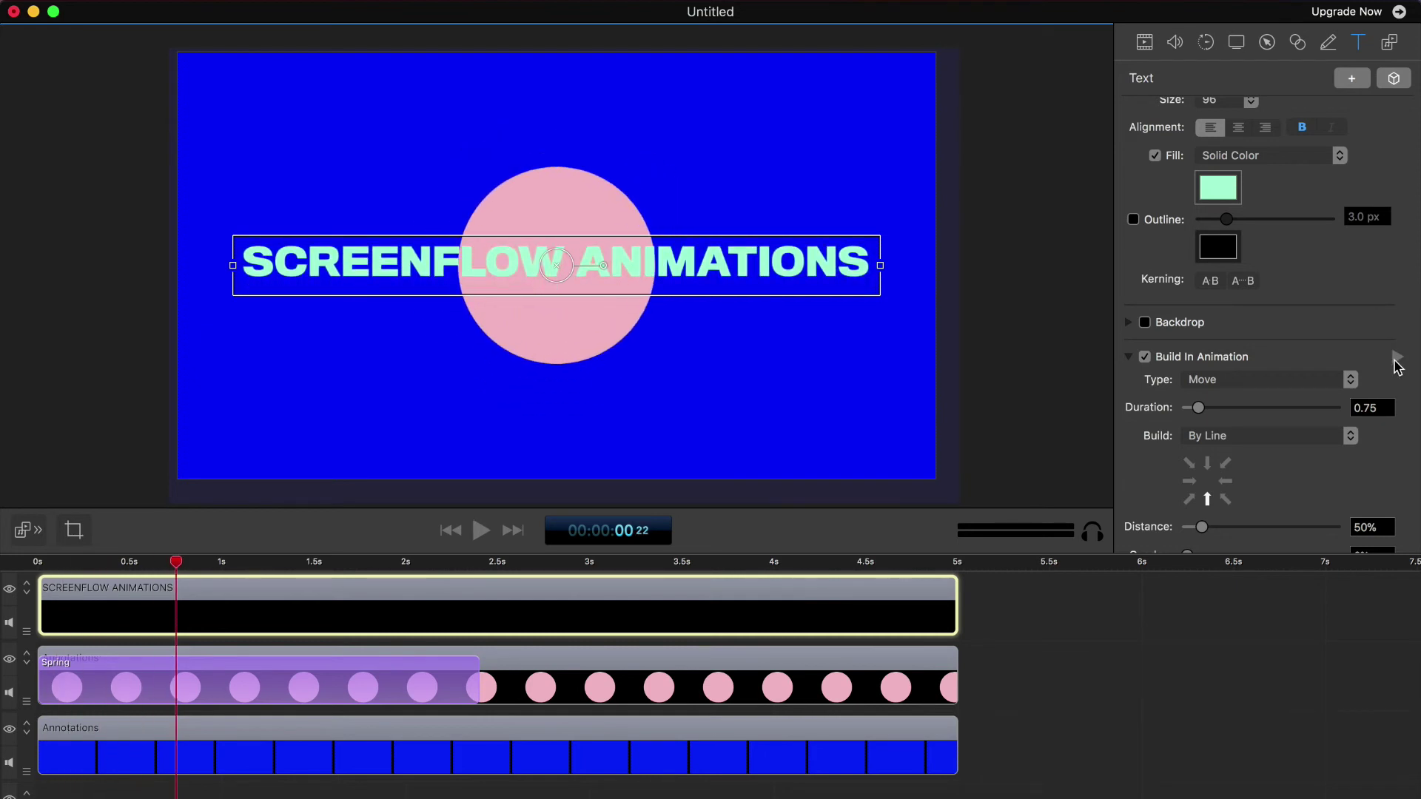
{"action": "scroll", "coordinate": [1348, 508], "scroll_direction": "down", "scroll_amount": 3}
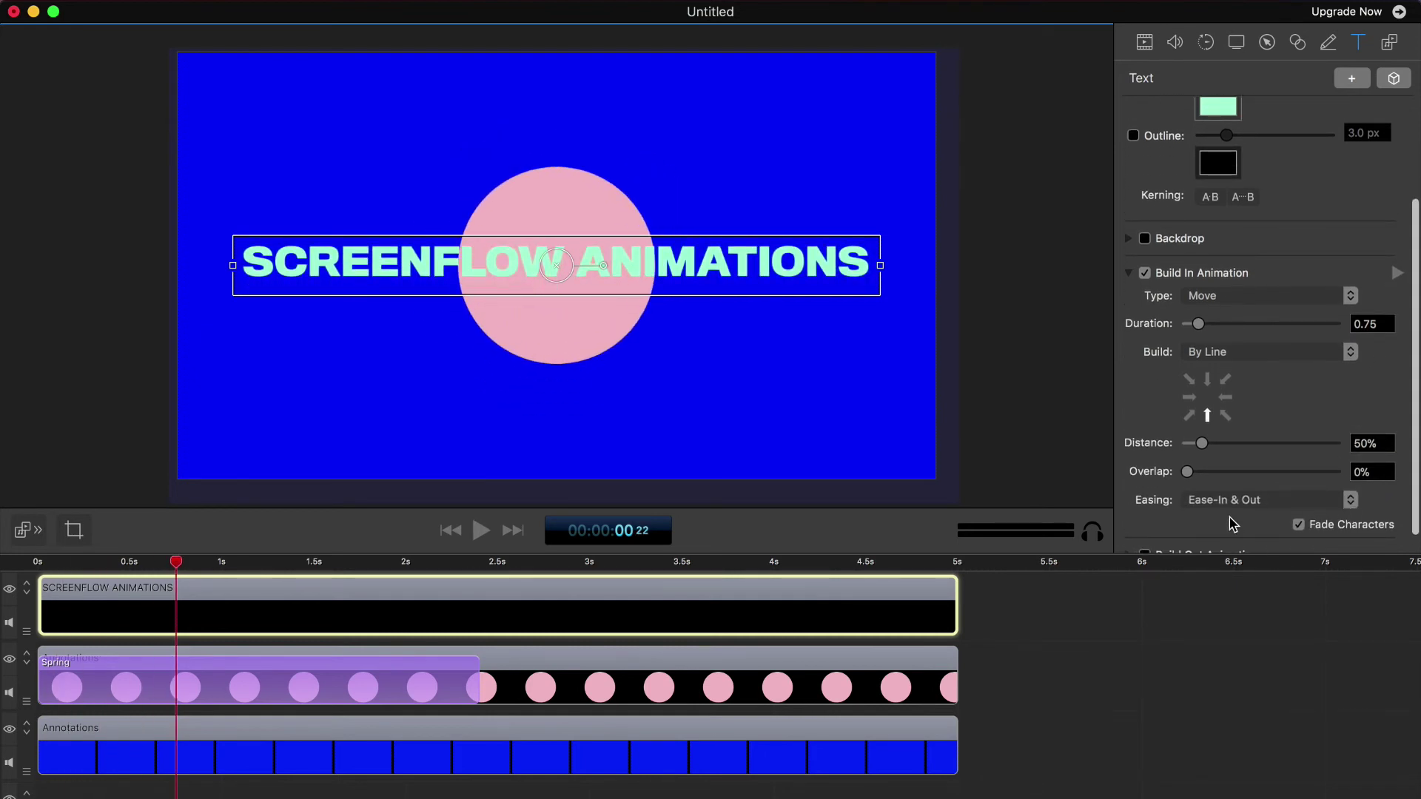
{"action": "left_click", "coordinate": [1271, 502]}
{"action": "left_click", "coordinate": [1251, 533]}
{"action": "left_click", "coordinate": [481, 531]}
{"action": "left_click", "coordinate": [481, 530]}
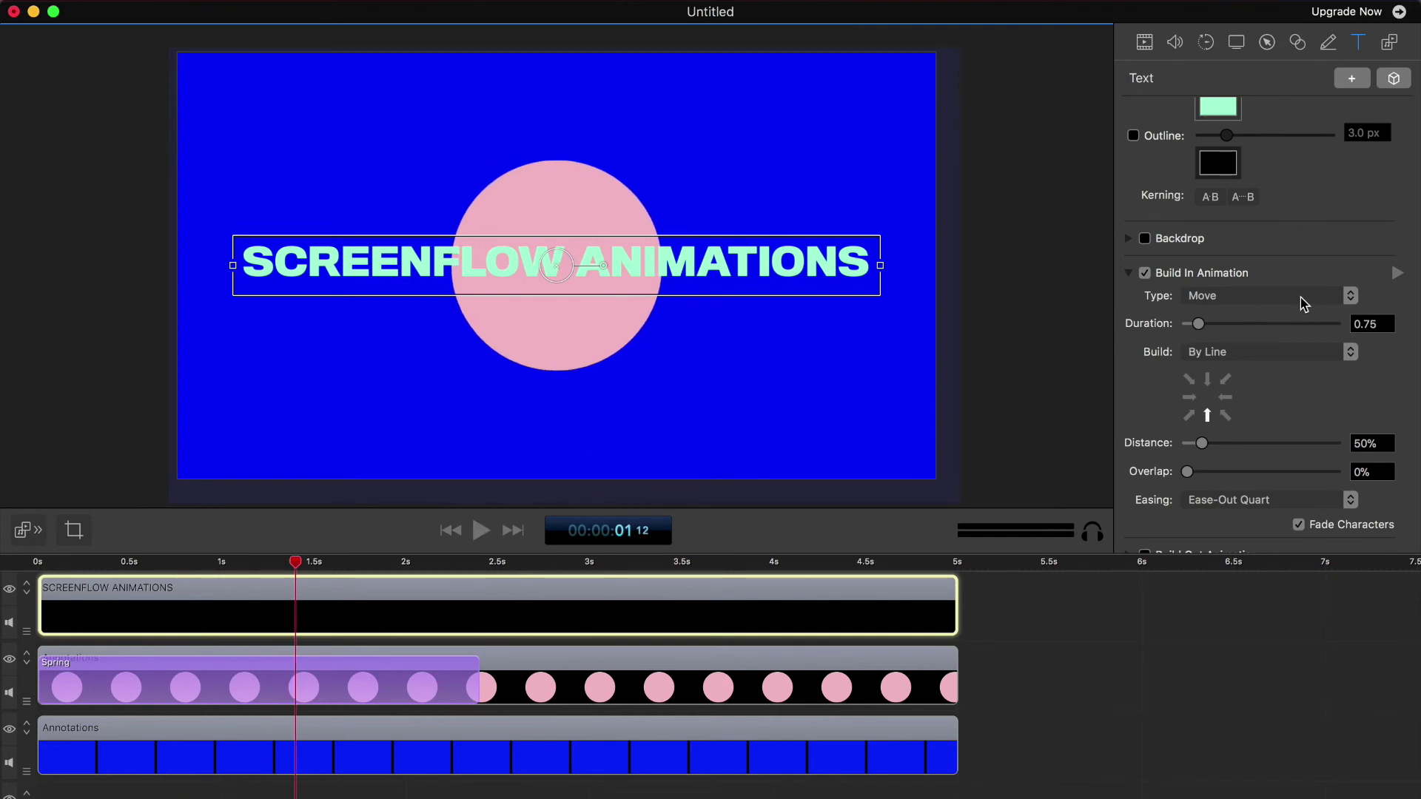
Step: Switch the title's build-in to By Character and preview it
{"action": "left_click", "coordinate": [1299, 361]}
{"action": "left_click", "coordinate": [1296, 366]}
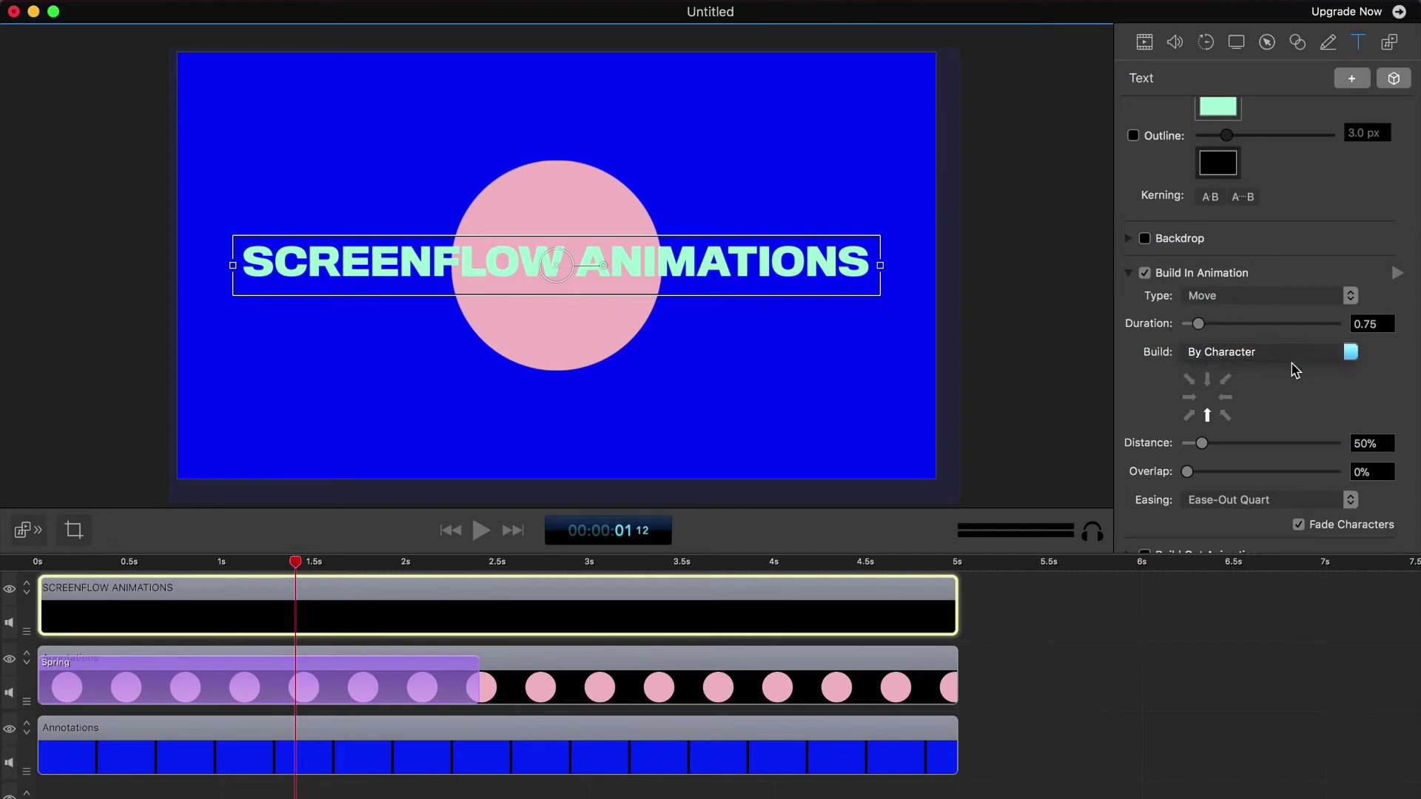
{"action": "left_click", "coordinate": [453, 533]}
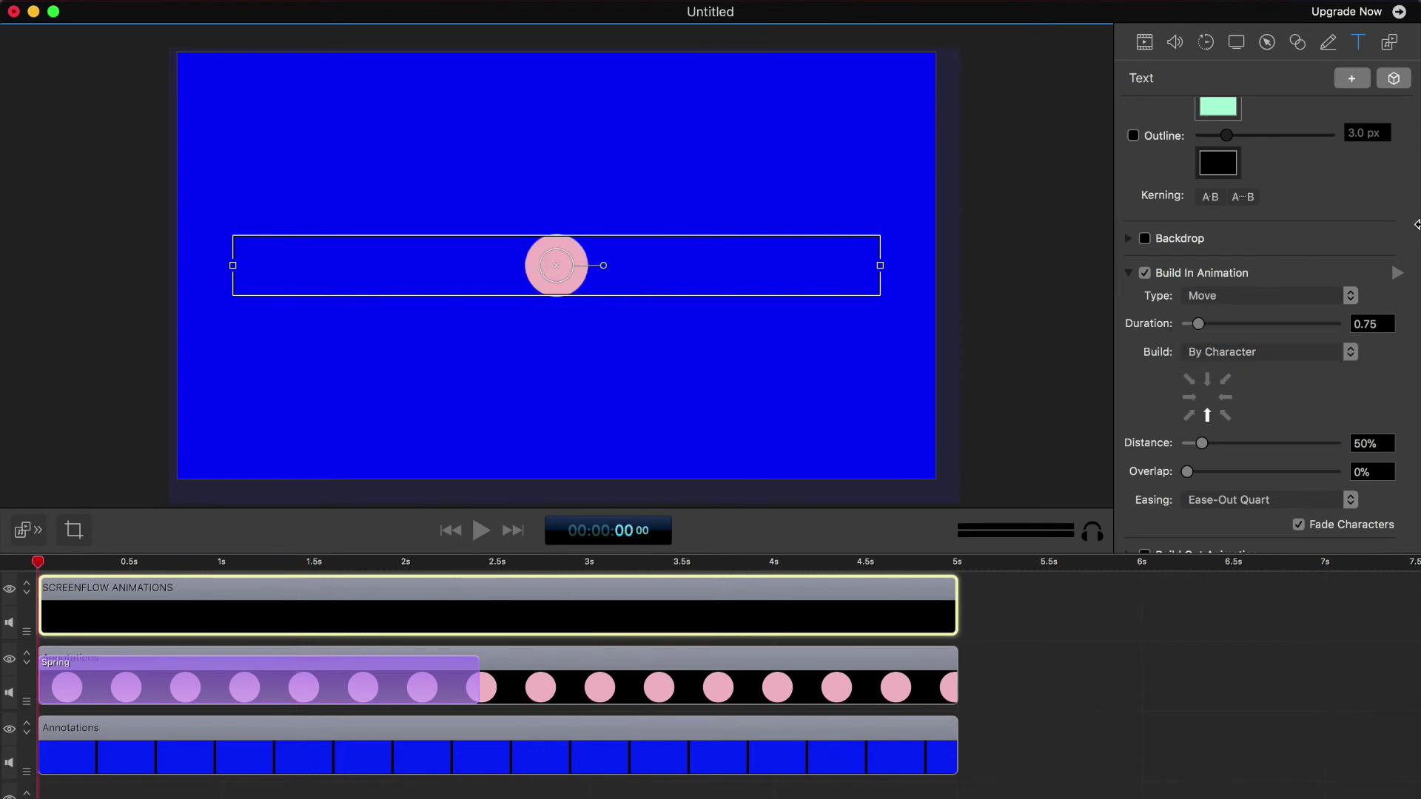
{"action": "left_click", "coordinate": [1398, 274]}
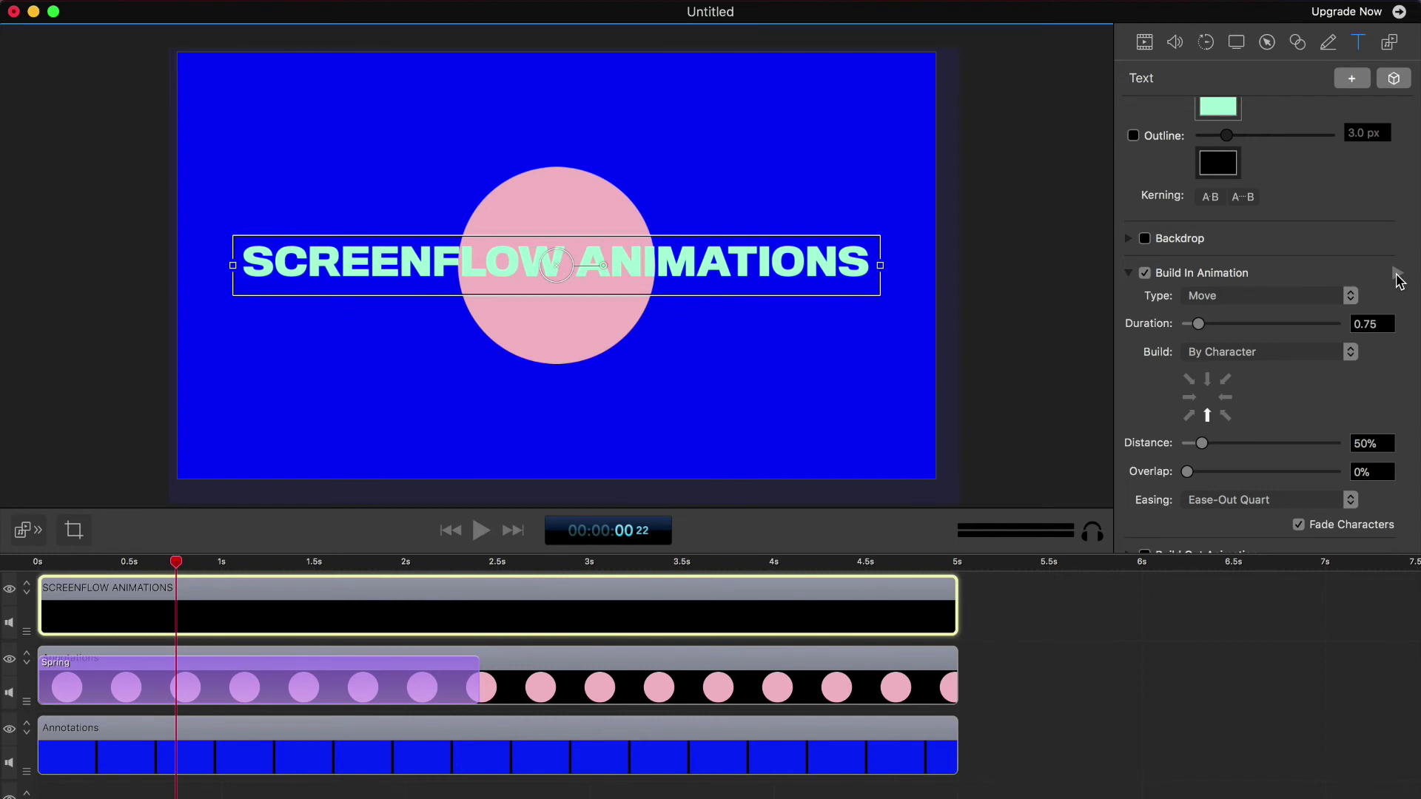
{"action": "left_click", "coordinate": [1397, 274]}
{"action": "left_click", "coordinate": [1397, 274]}
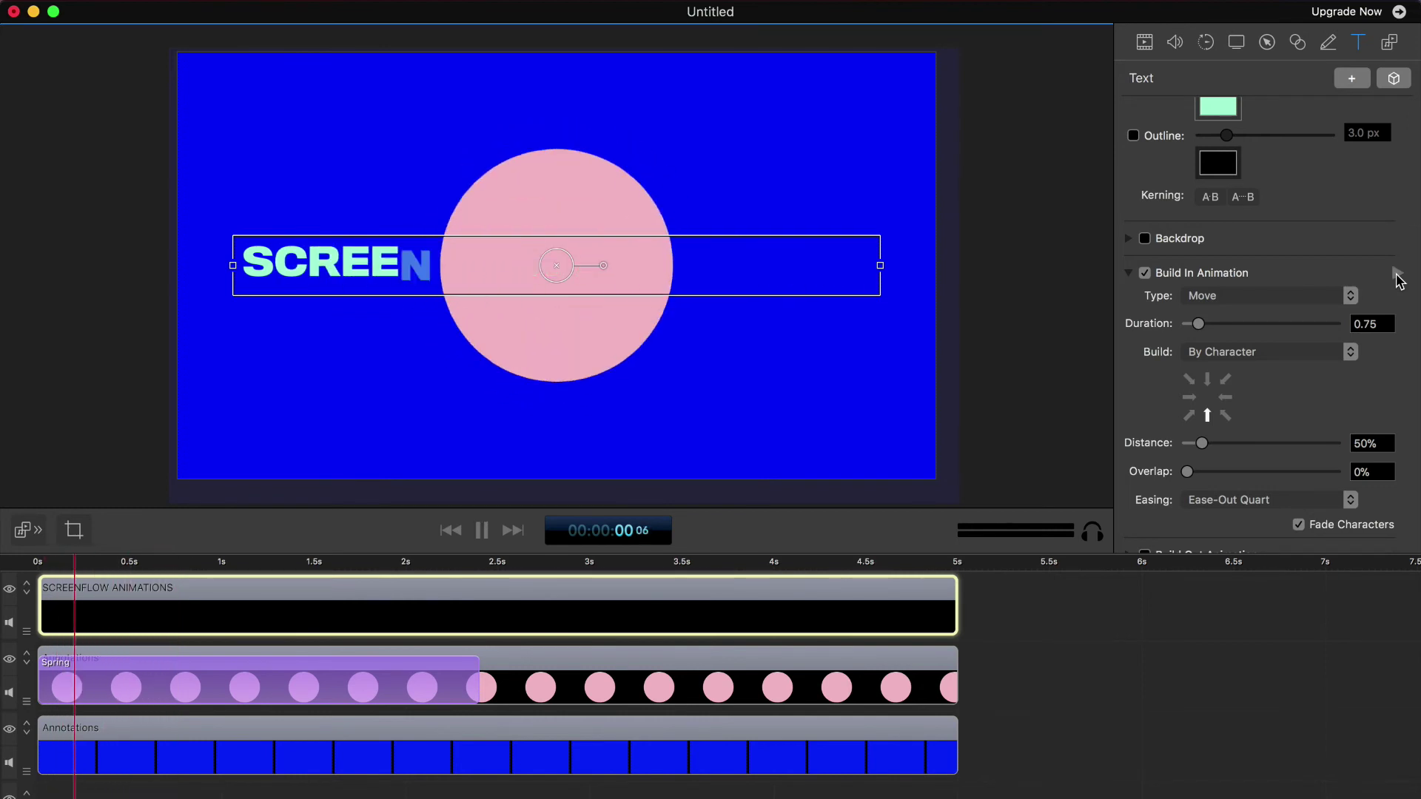
{"action": "left_click", "coordinate": [1397, 274]}
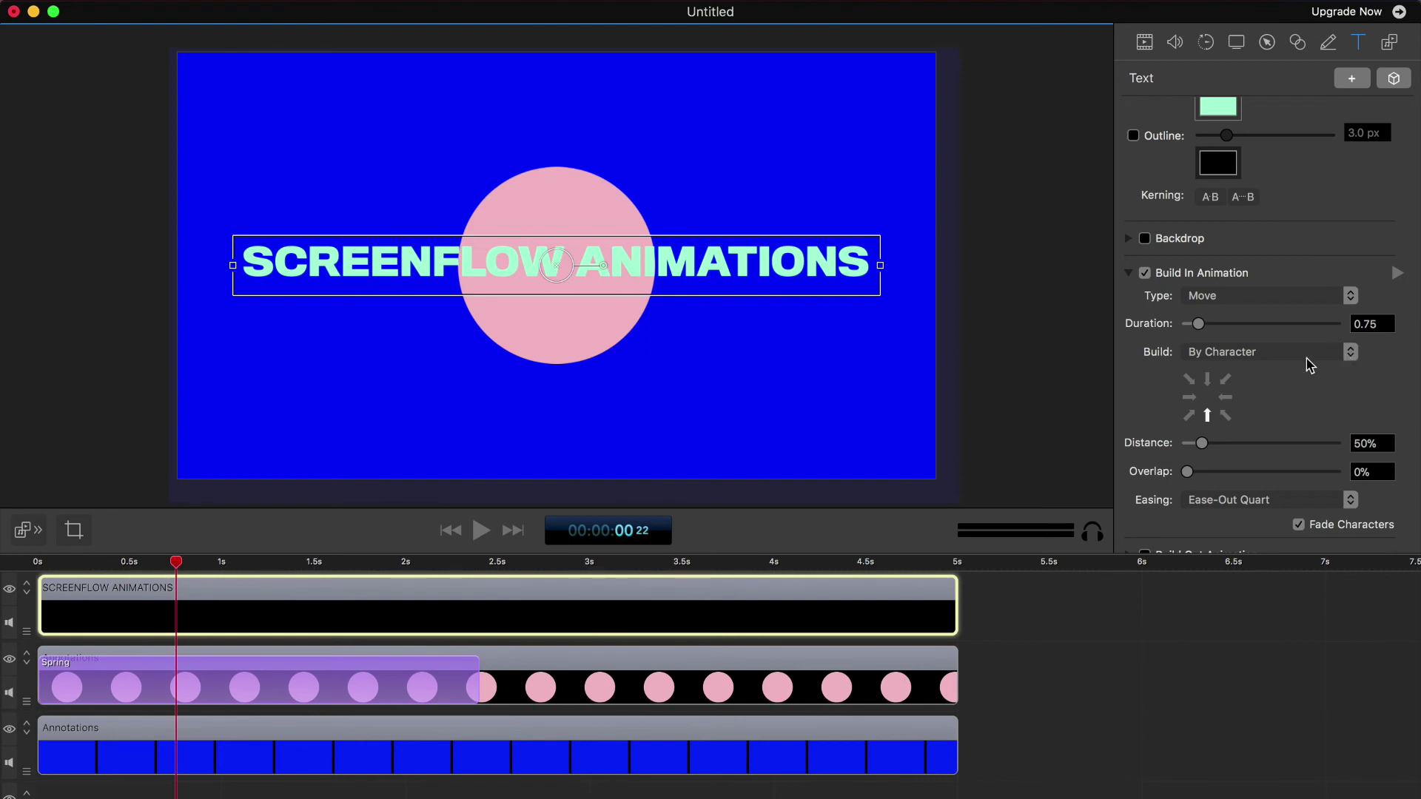
Step: Set the build-in Distance to 157%, Duration to 2.93 s and Overlap to 72%
{"action": "left_click_drag", "start_coordinate": [1216, 443], "coordinate": [1233, 442]}
{"action": "scroll", "coordinate": [1383, 314], "scroll_direction": "down", "scroll_amount": 1}
{"action": "left_click", "coordinate": [1397, 254]}
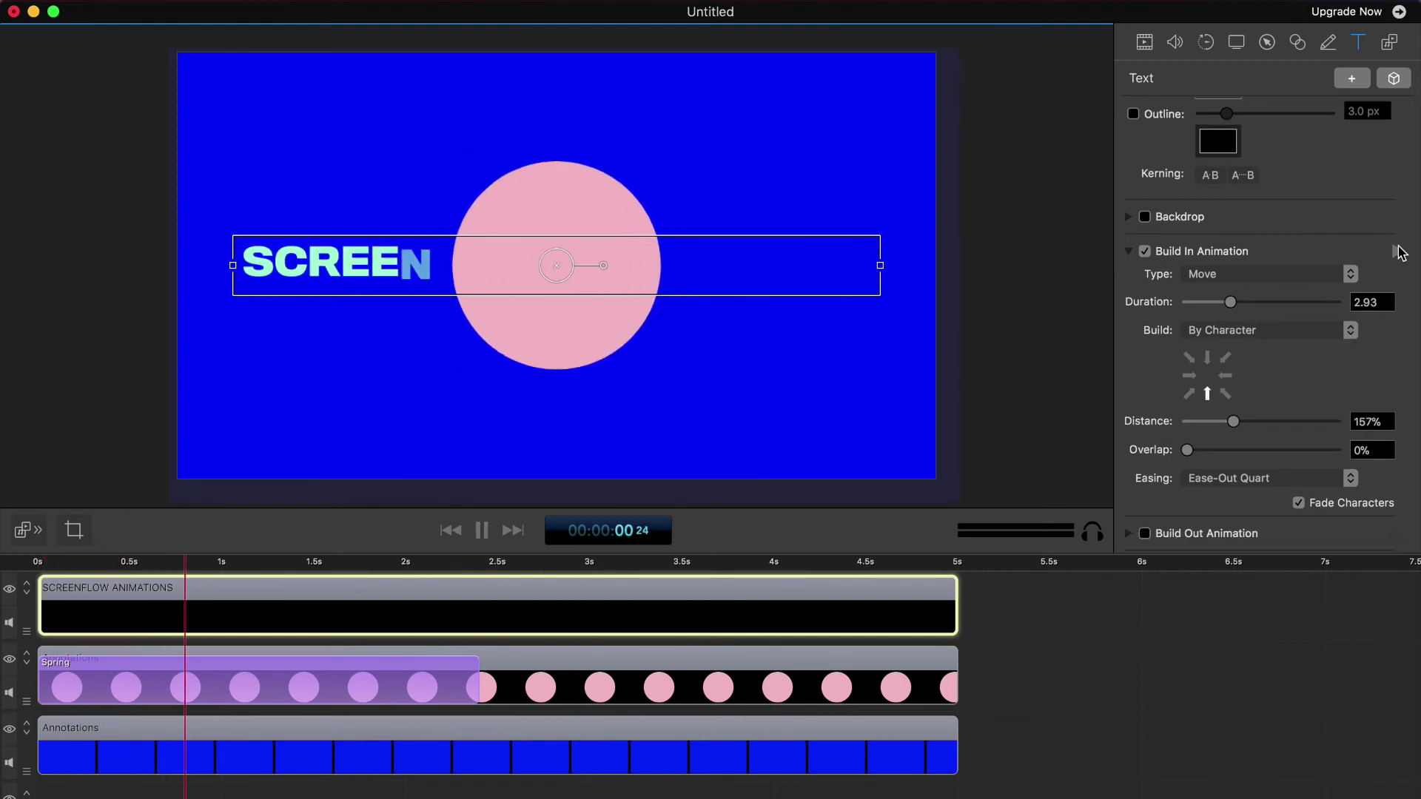
{"action": "left_click", "coordinate": [1269, 453]}
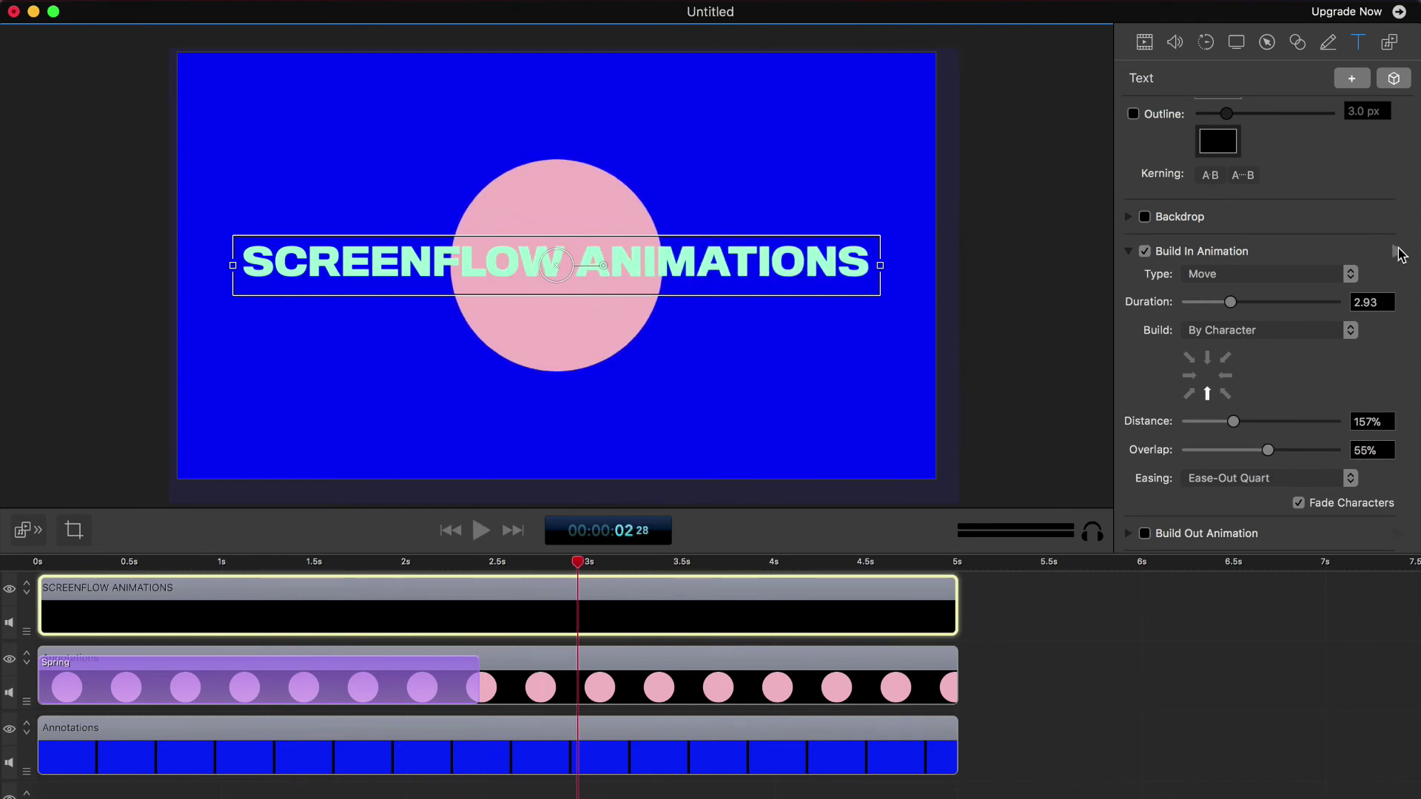
{"action": "left_click", "coordinate": [1398, 252]}
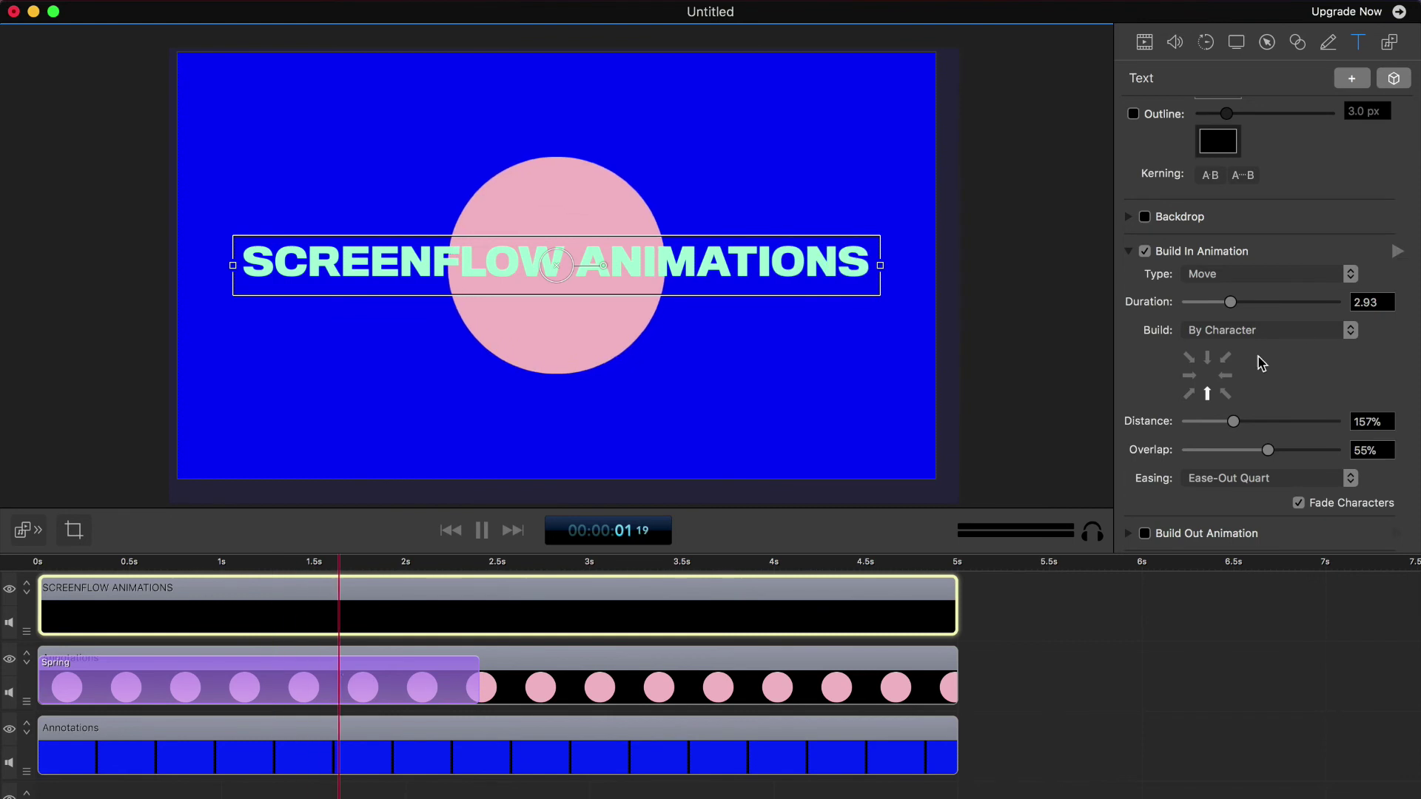
{"action": "left_click_drag", "start_coordinate": [1268, 452], "coordinate": [1309, 452]}
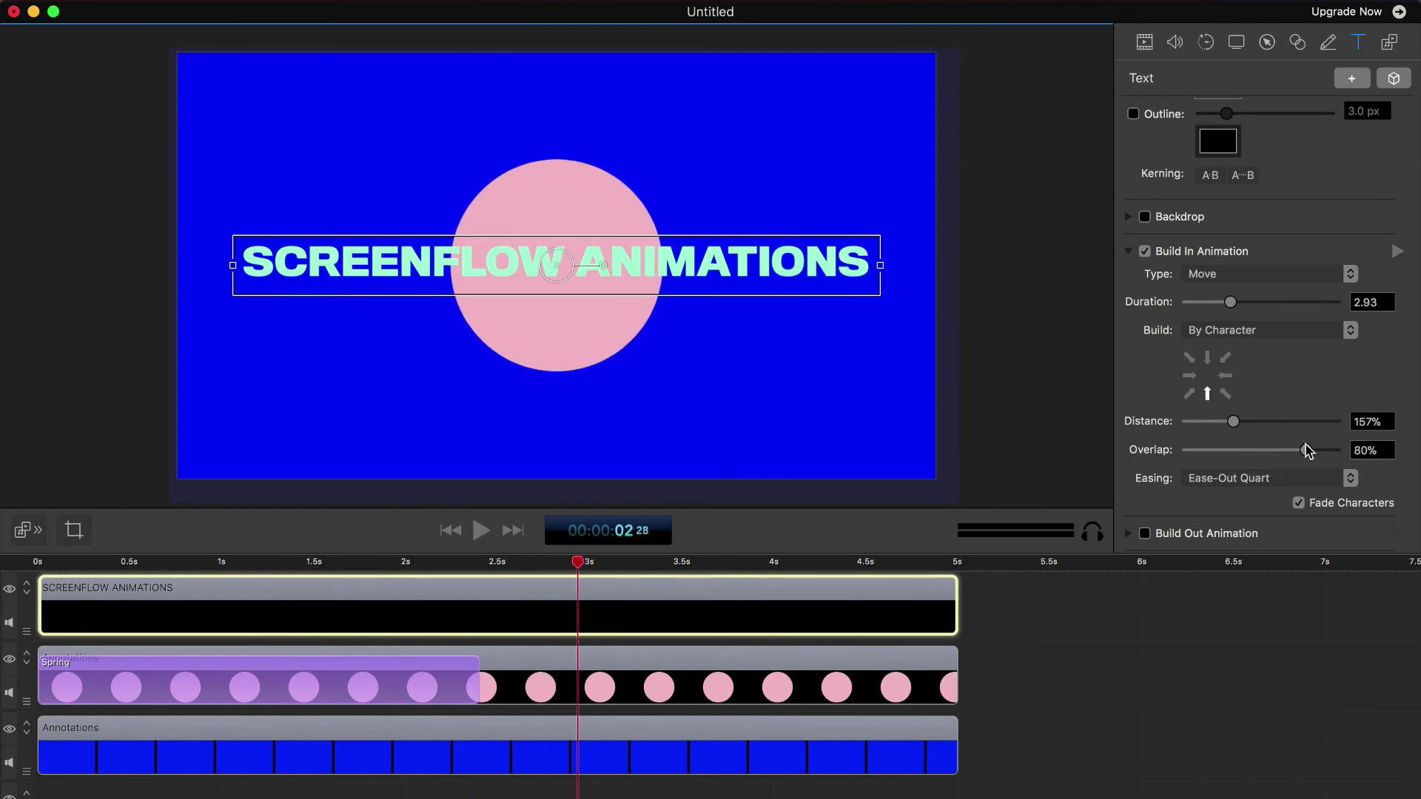
{"action": "left_click", "coordinate": [1398, 253]}
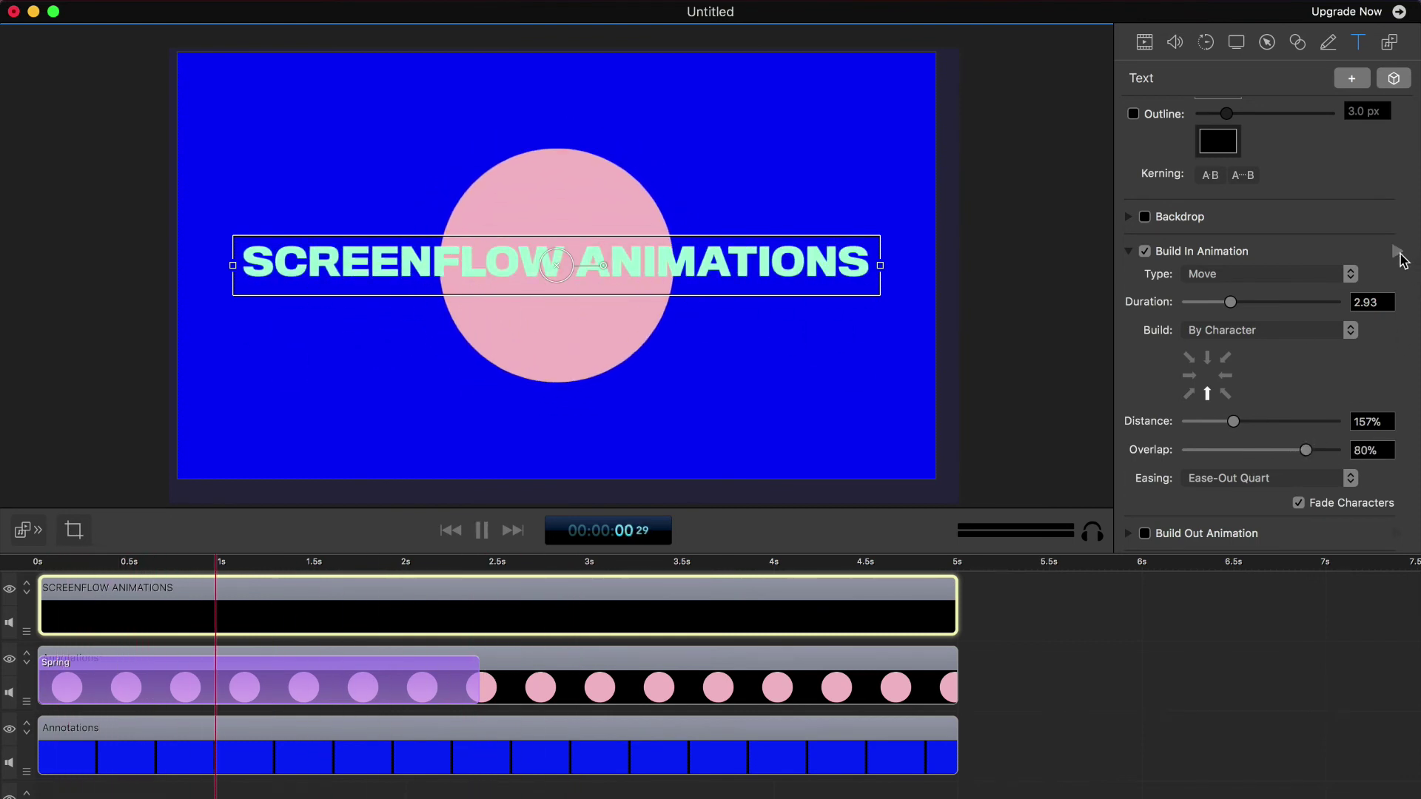
{"action": "left_click_drag", "start_coordinate": [1304, 448], "coordinate": [1294, 450]}
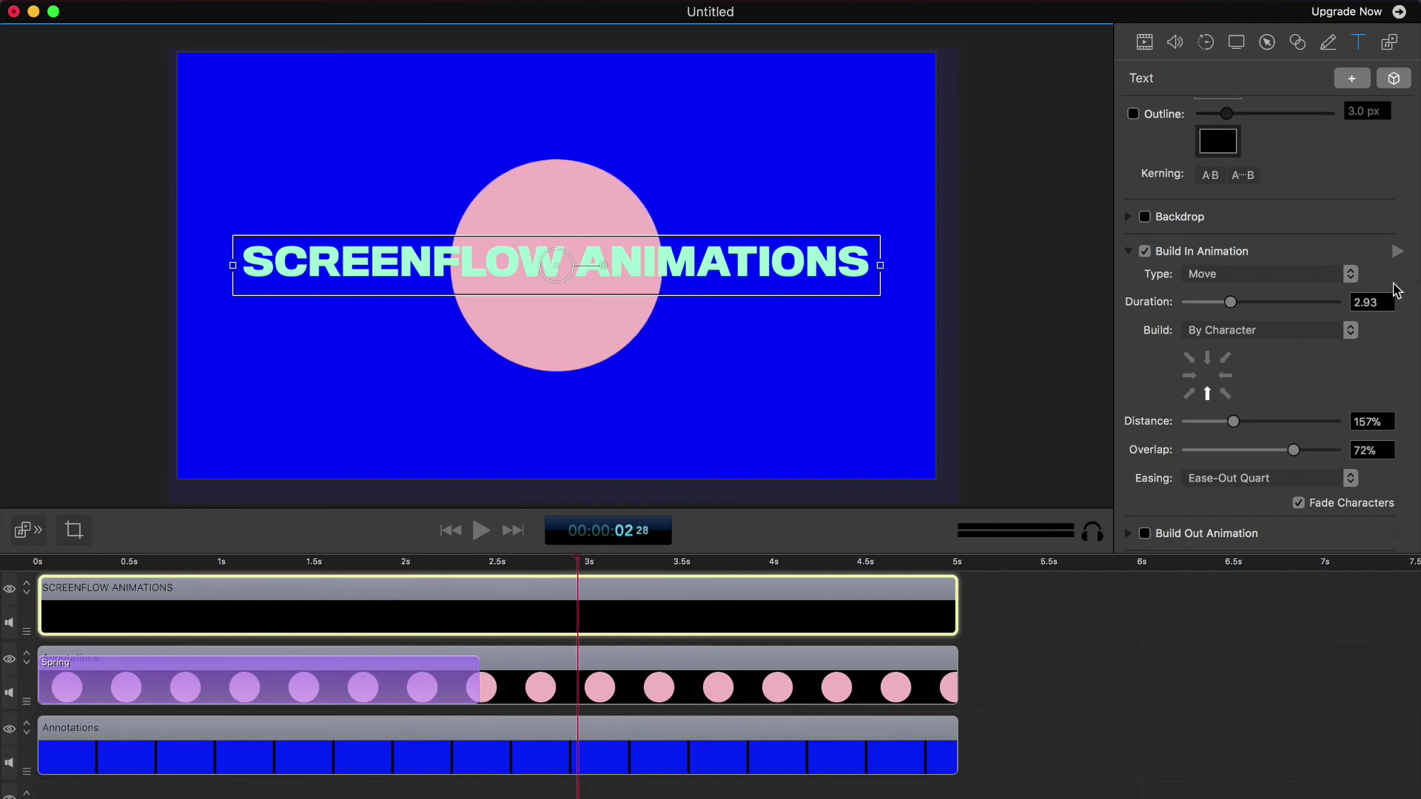
{"action": "left_click", "coordinate": [1399, 253]}
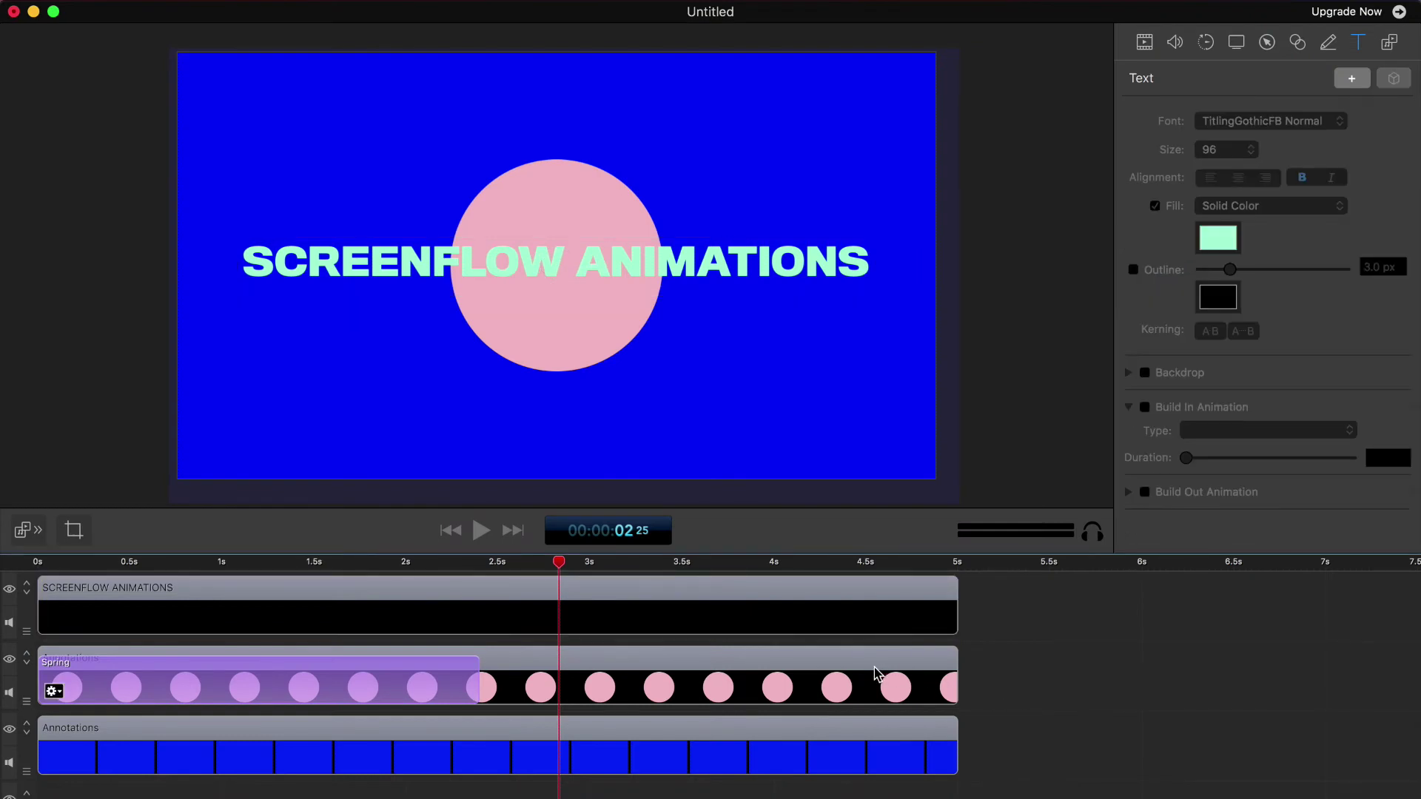
Step: Duplicate the SCREENFLOW ANIMATIONS title clip onto a second track
{"action": "left_click", "coordinate": [458, 609]}
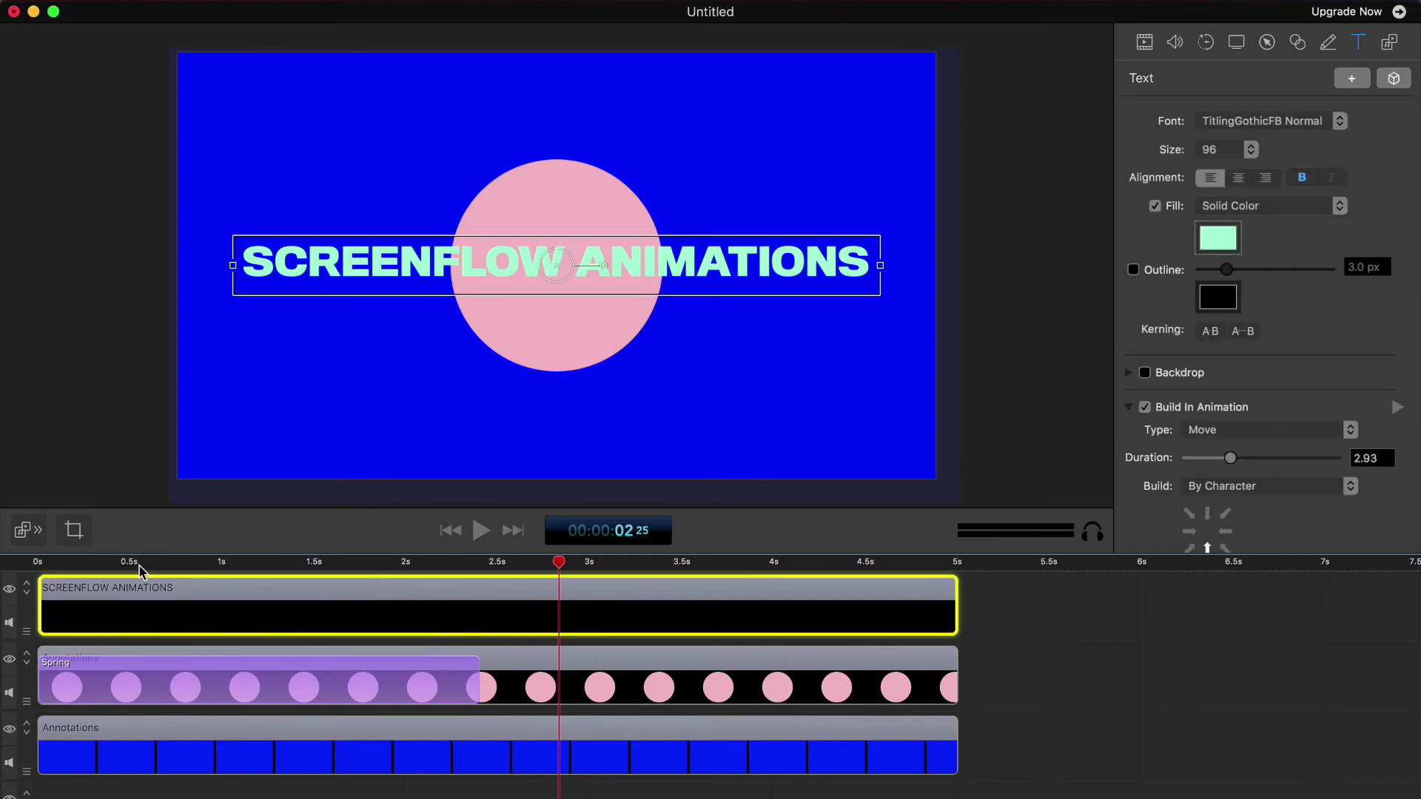
{"action": "left_click_drag", "start_coordinate": [141, 568], "coordinate": [4, 589]}
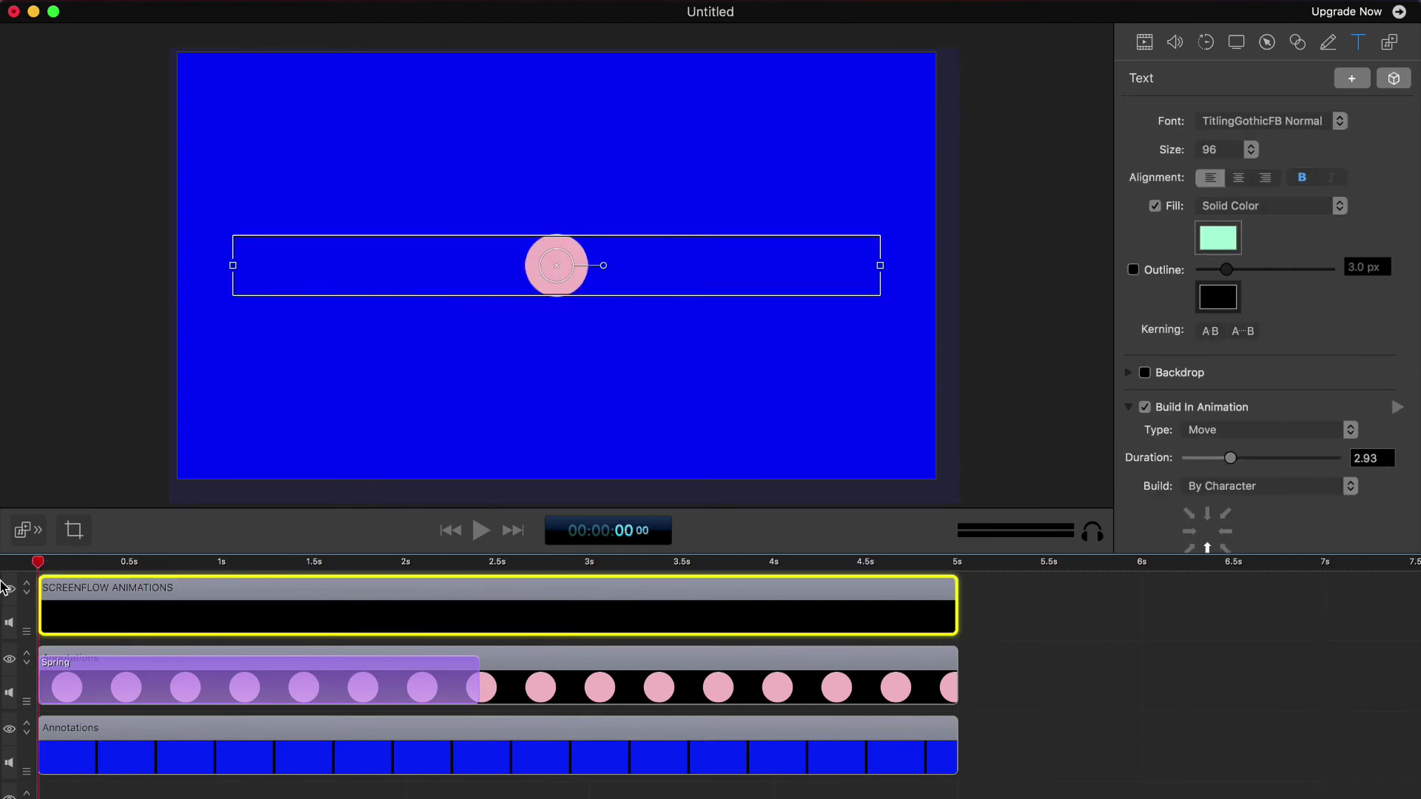
{"action": "key", "text": "super+v"}
{"action": "left_click", "coordinate": [207, 629]}
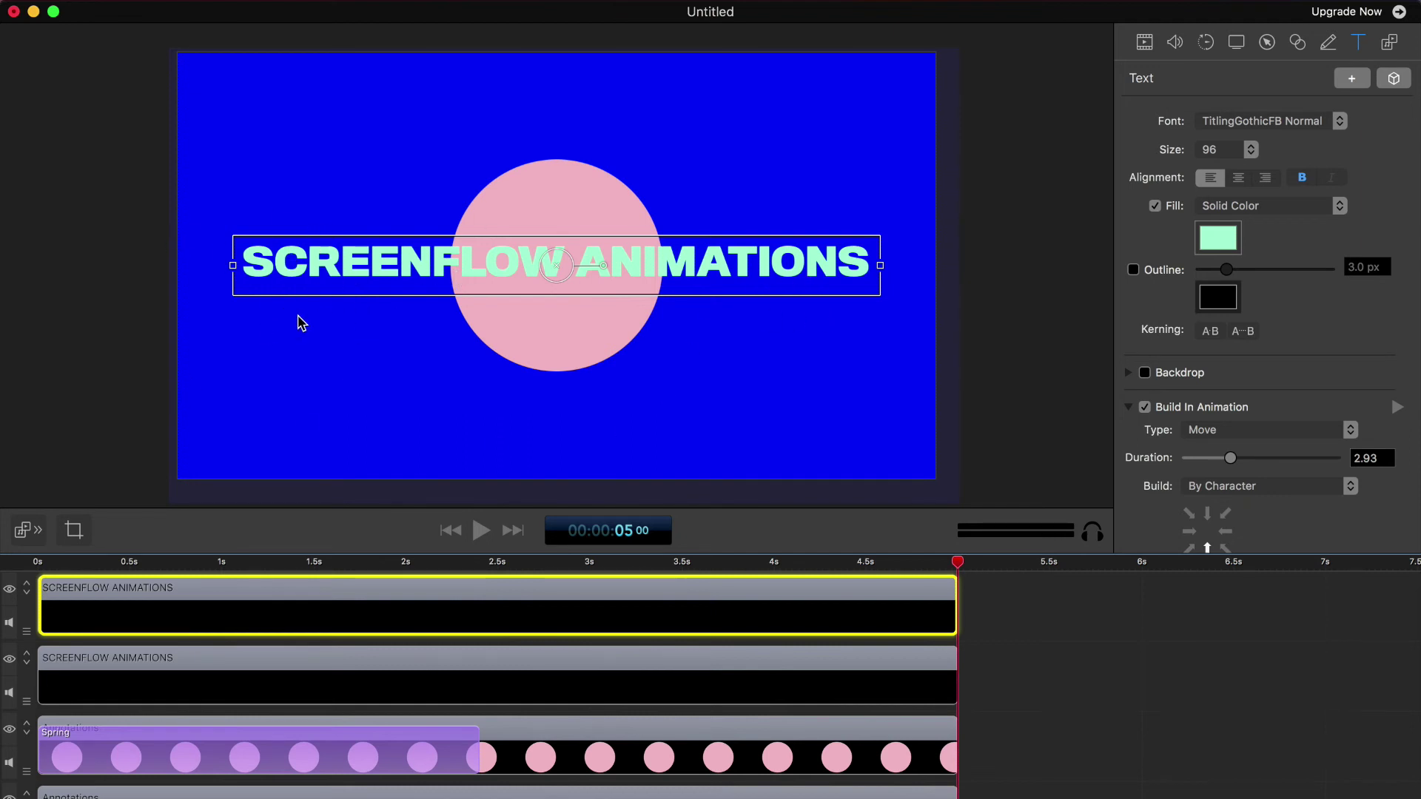
Step: Nest the two title clips together into one Nested Clip
{"action": "left_click", "coordinate": [397, 671], "text": "shift"}
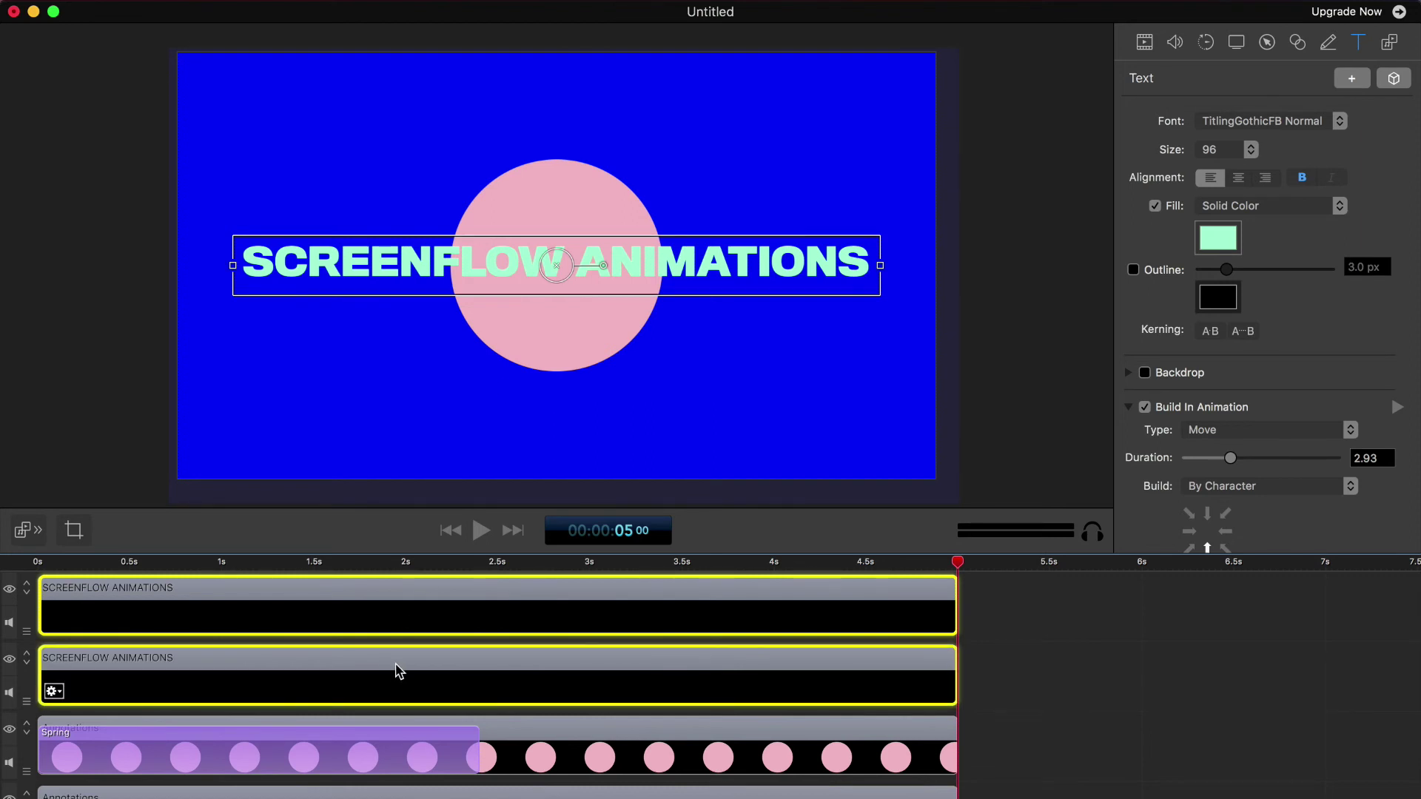
{"action": "right_click", "coordinate": [374, 610]}
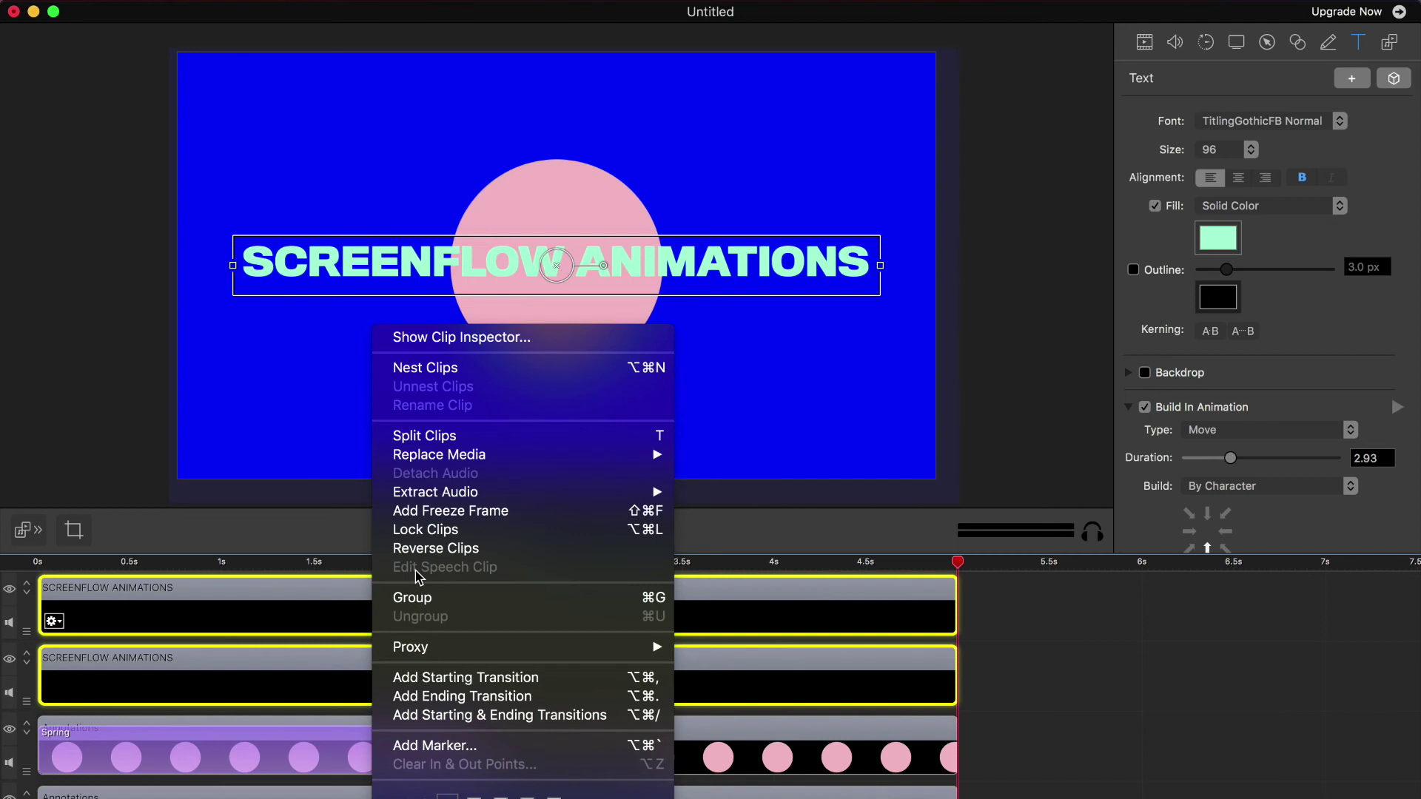
{"action": "left_click", "coordinate": [490, 372]}
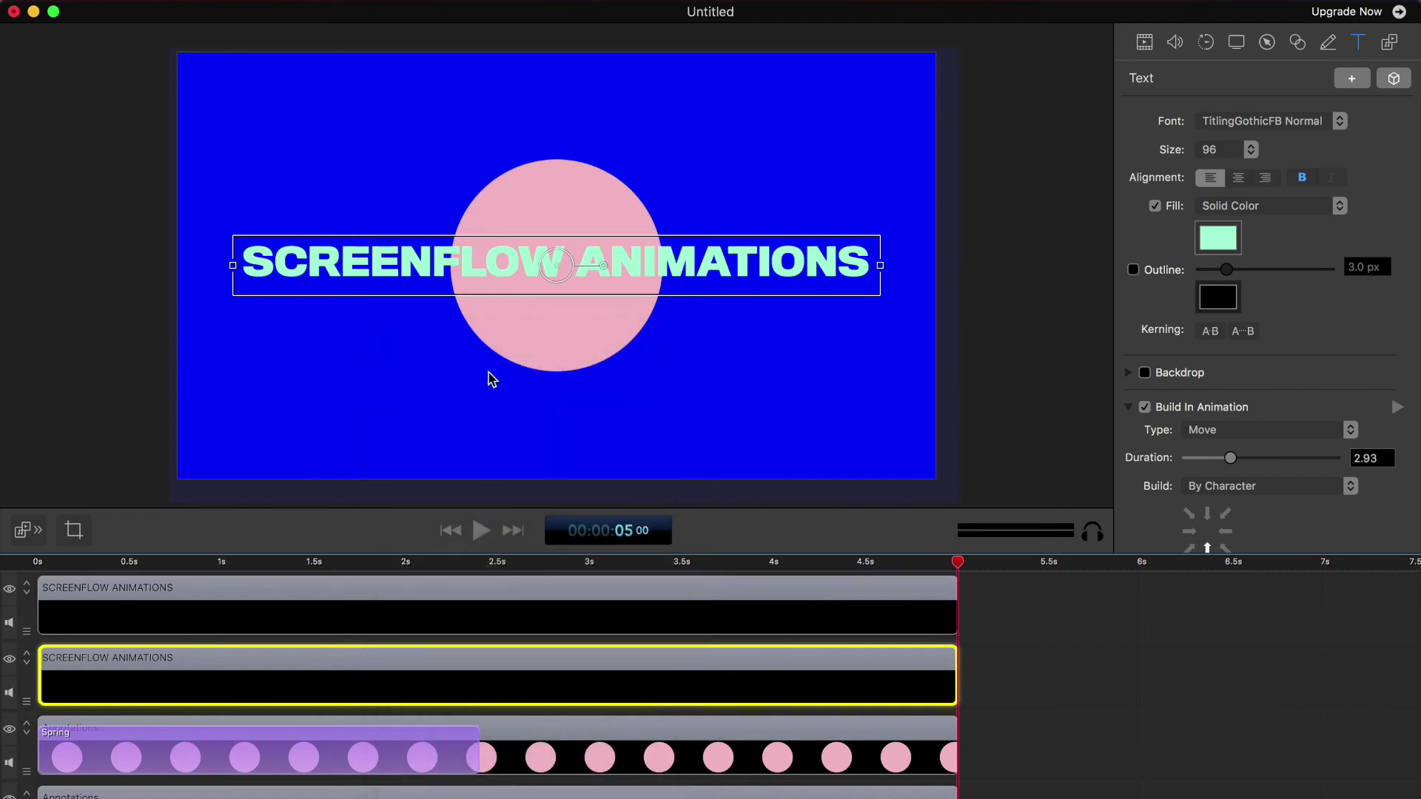
{"action": "left_click", "coordinate": [415, 625]}
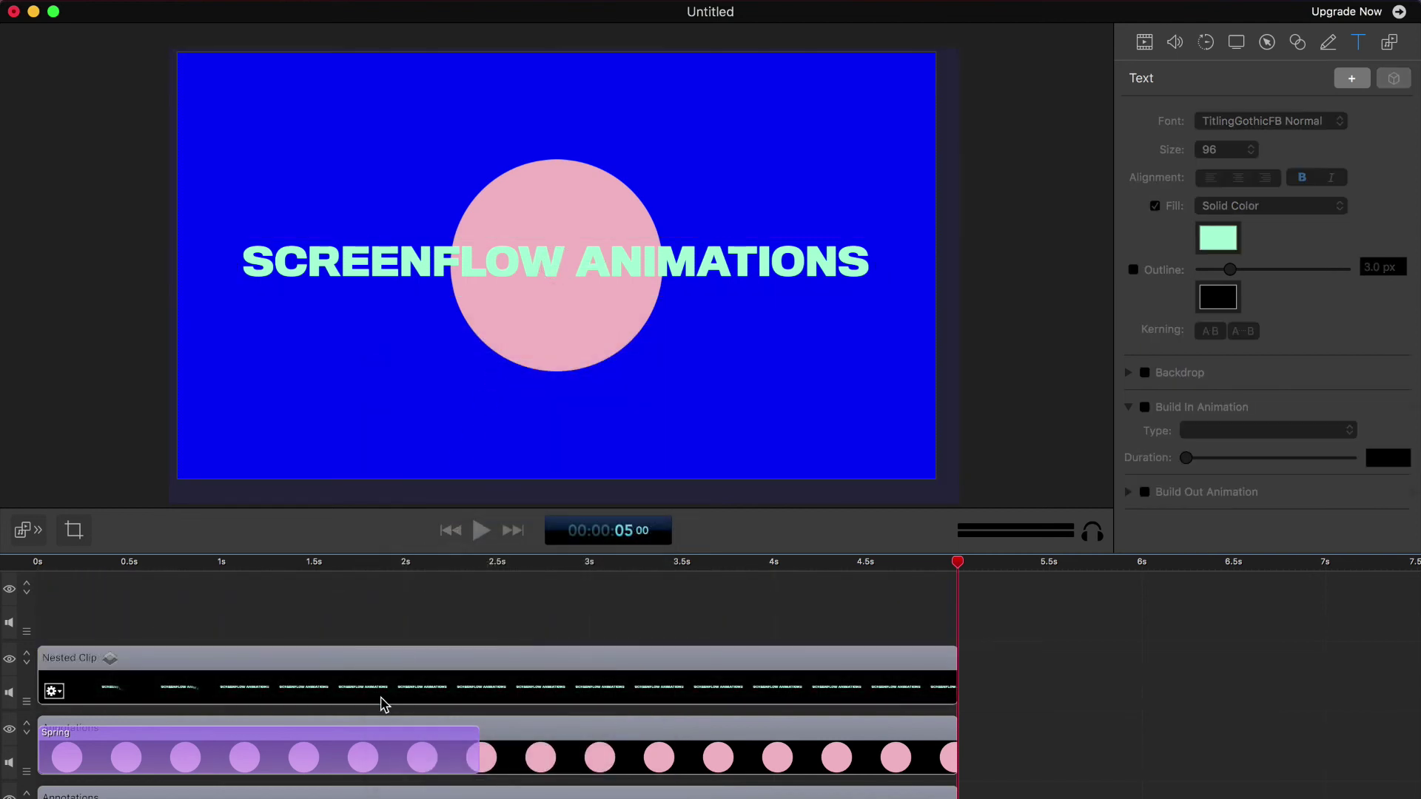
Step: Inside the Nested Clip's timeline, delete the duplicate top title clip
{"action": "double_click", "coordinate": [382, 702]}
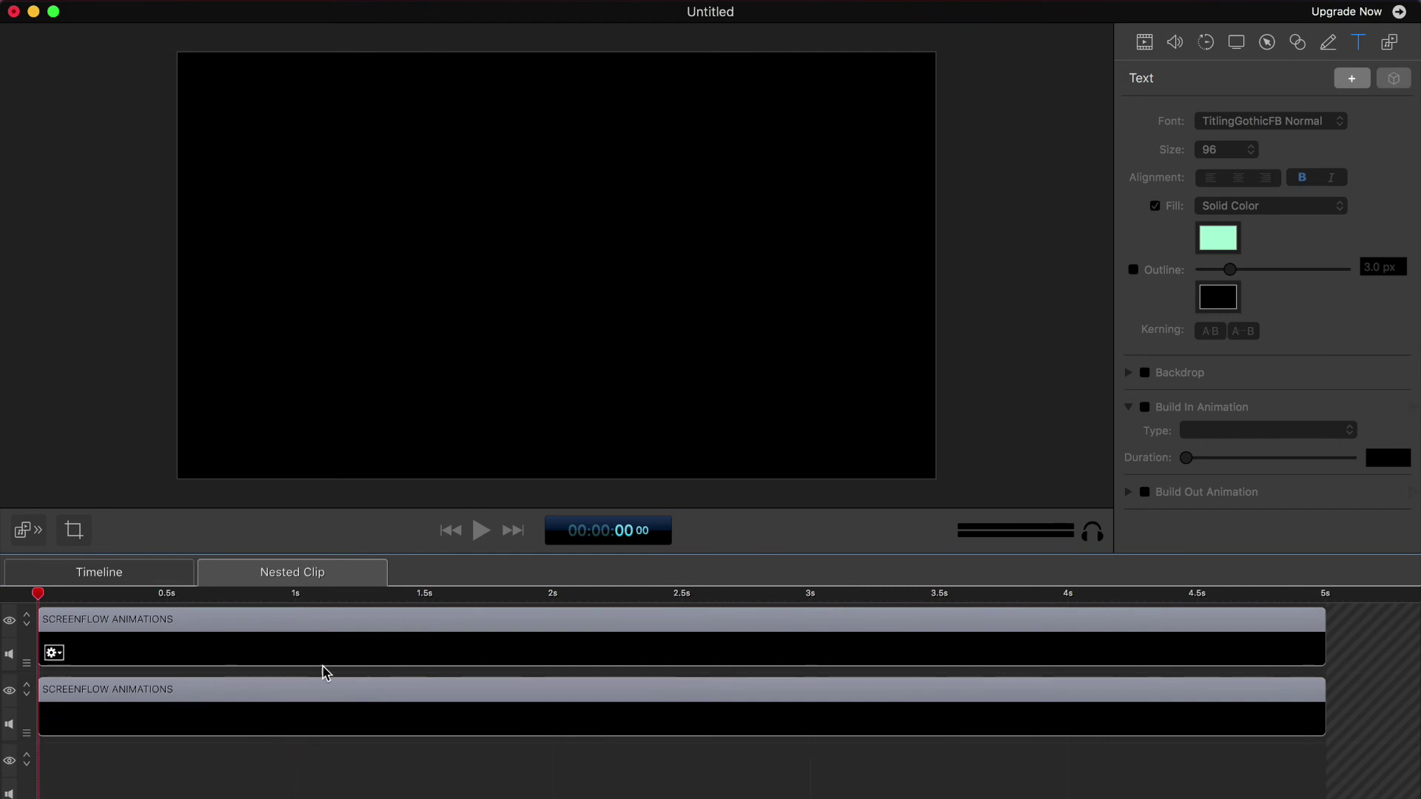
{"action": "left_click", "coordinate": [103, 584]}
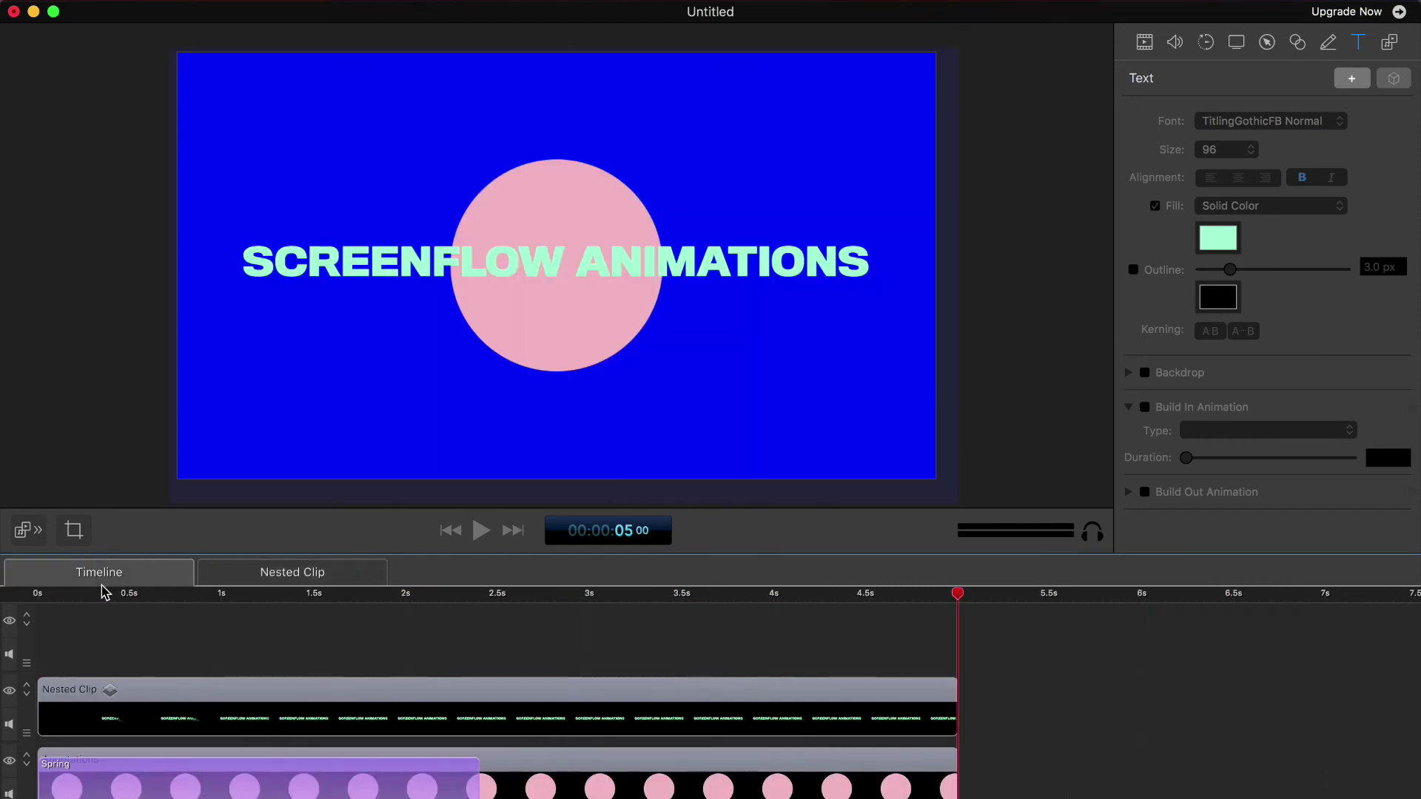
{"action": "left_click", "coordinate": [260, 576]}
{"action": "left_click", "coordinate": [301, 618]}
{"action": "key", "text": "Delete"}
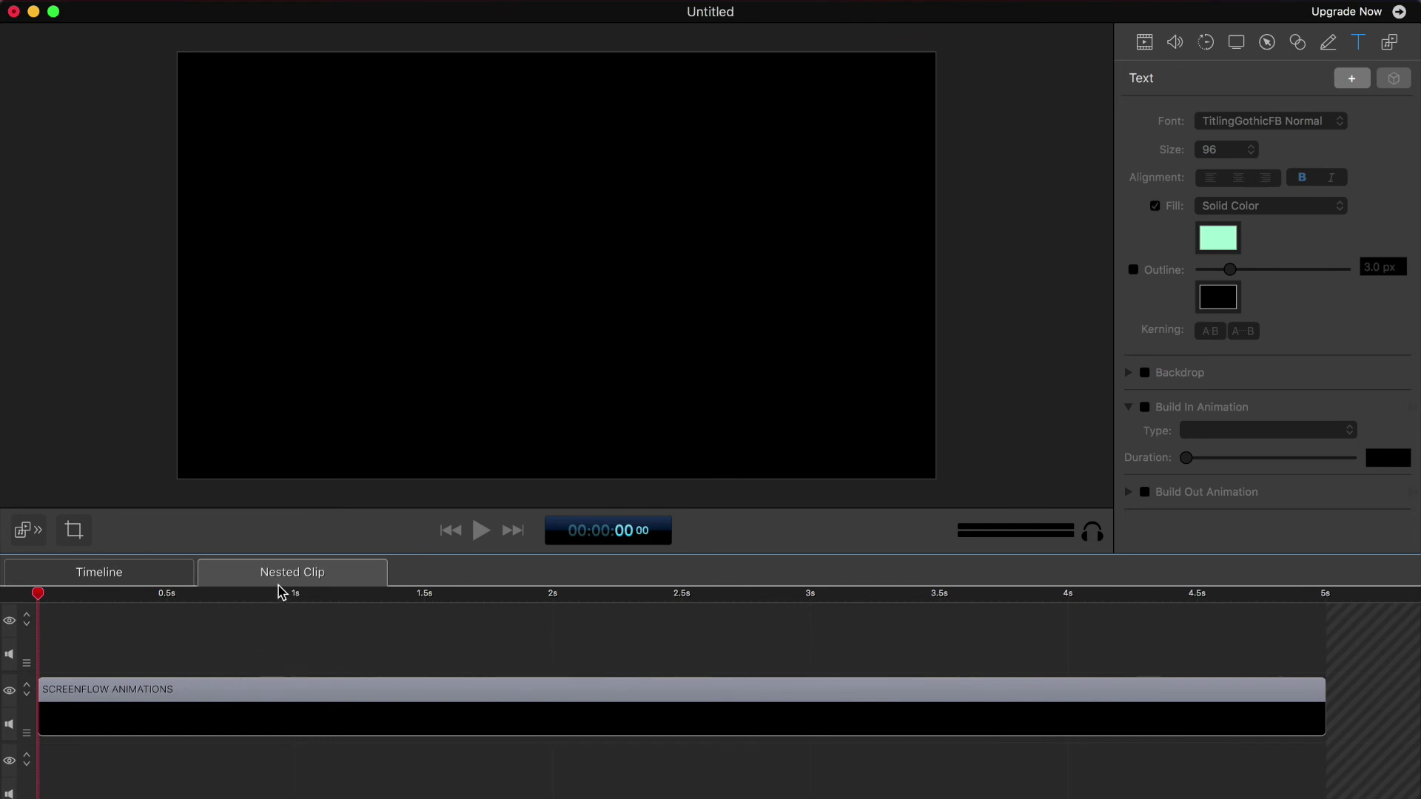
Step: Back on the main timeline, crop the nested clip's bottom to just below the title text
{"action": "left_click", "coordinate": [127, 578]}
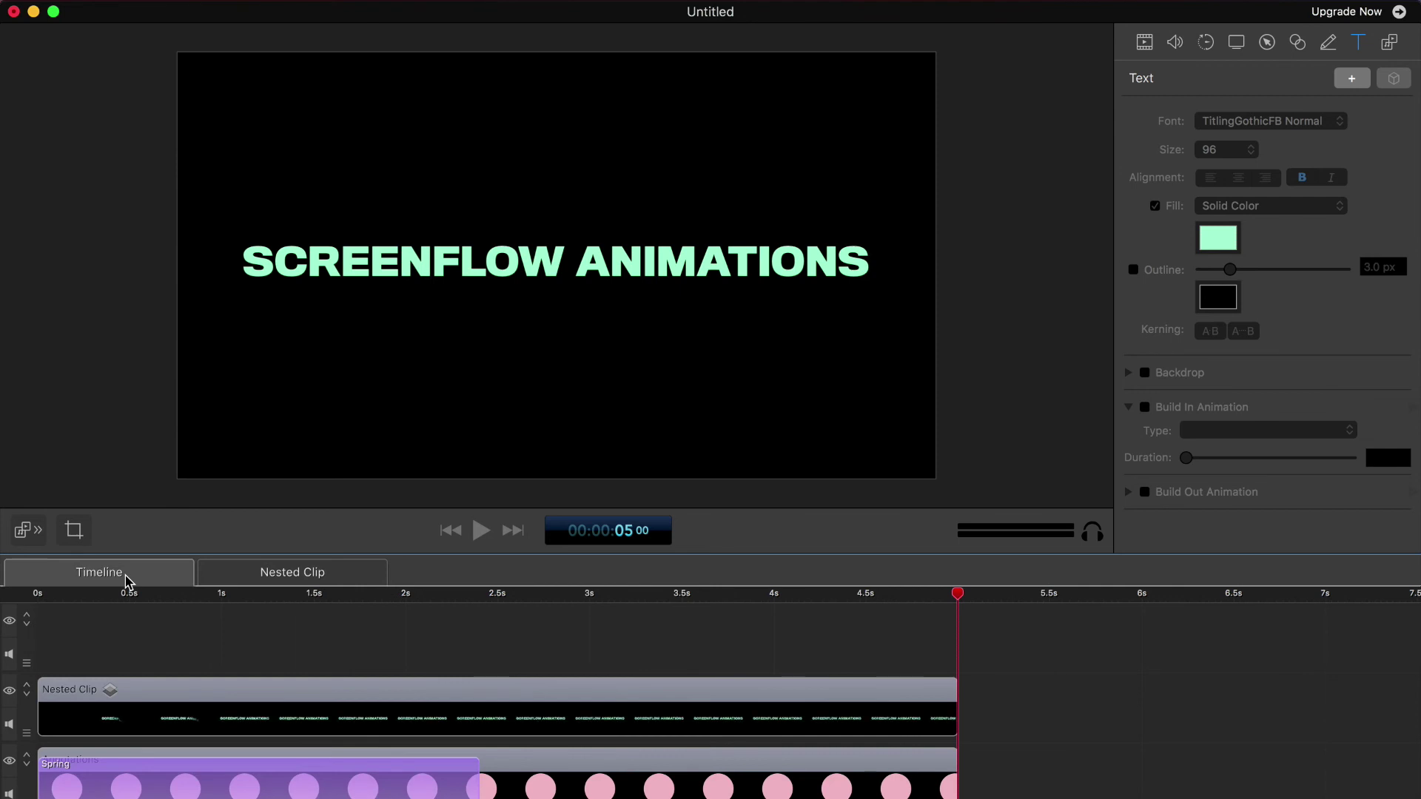
{"action": "left_click_drag", "start_coordinate": [692, 596], "coordinate": [82, 612]}
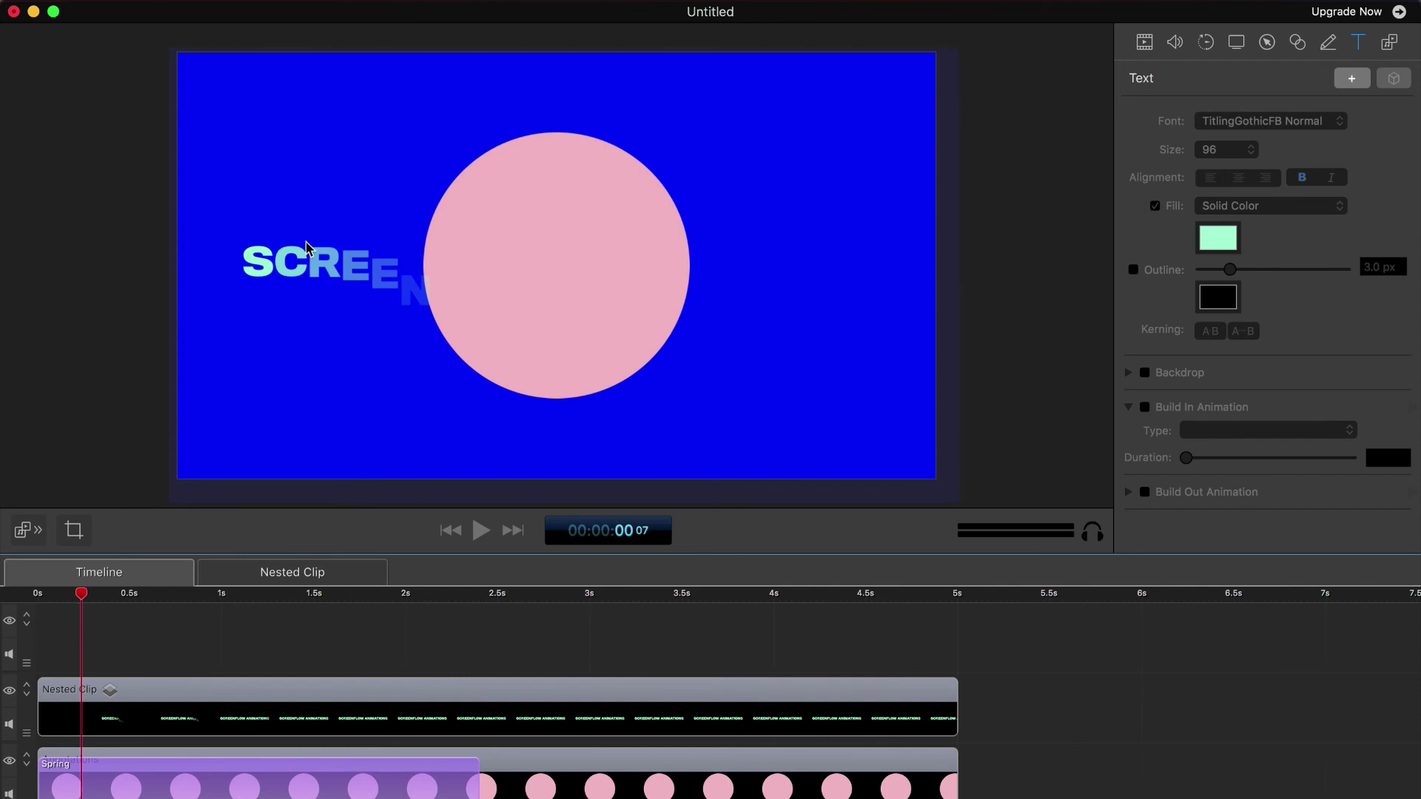
{"action": "left_click", "coordinate": [205, 732]}
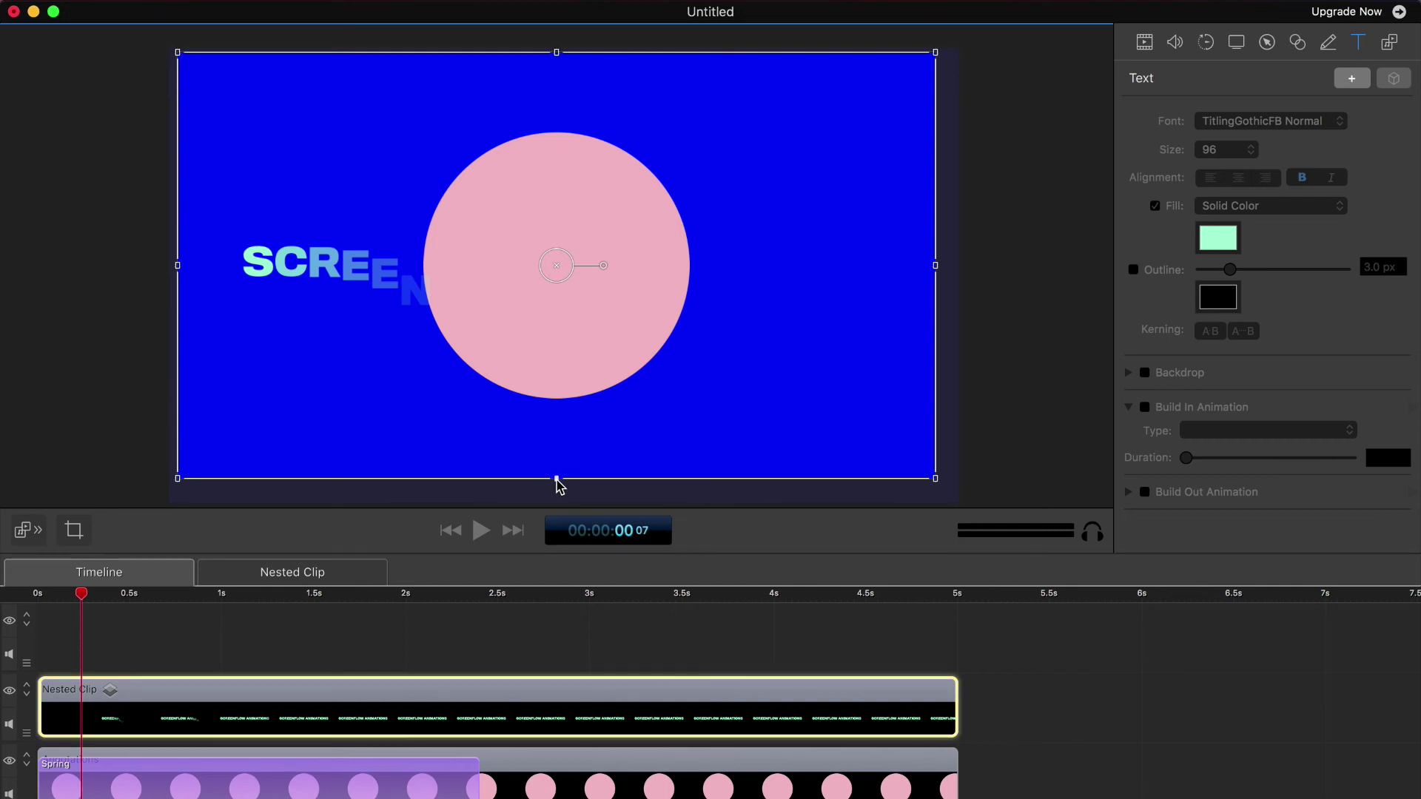
{"action": "left_click_drag", "start_coordinate": [556, 478], "coordinate": [561, 290]}
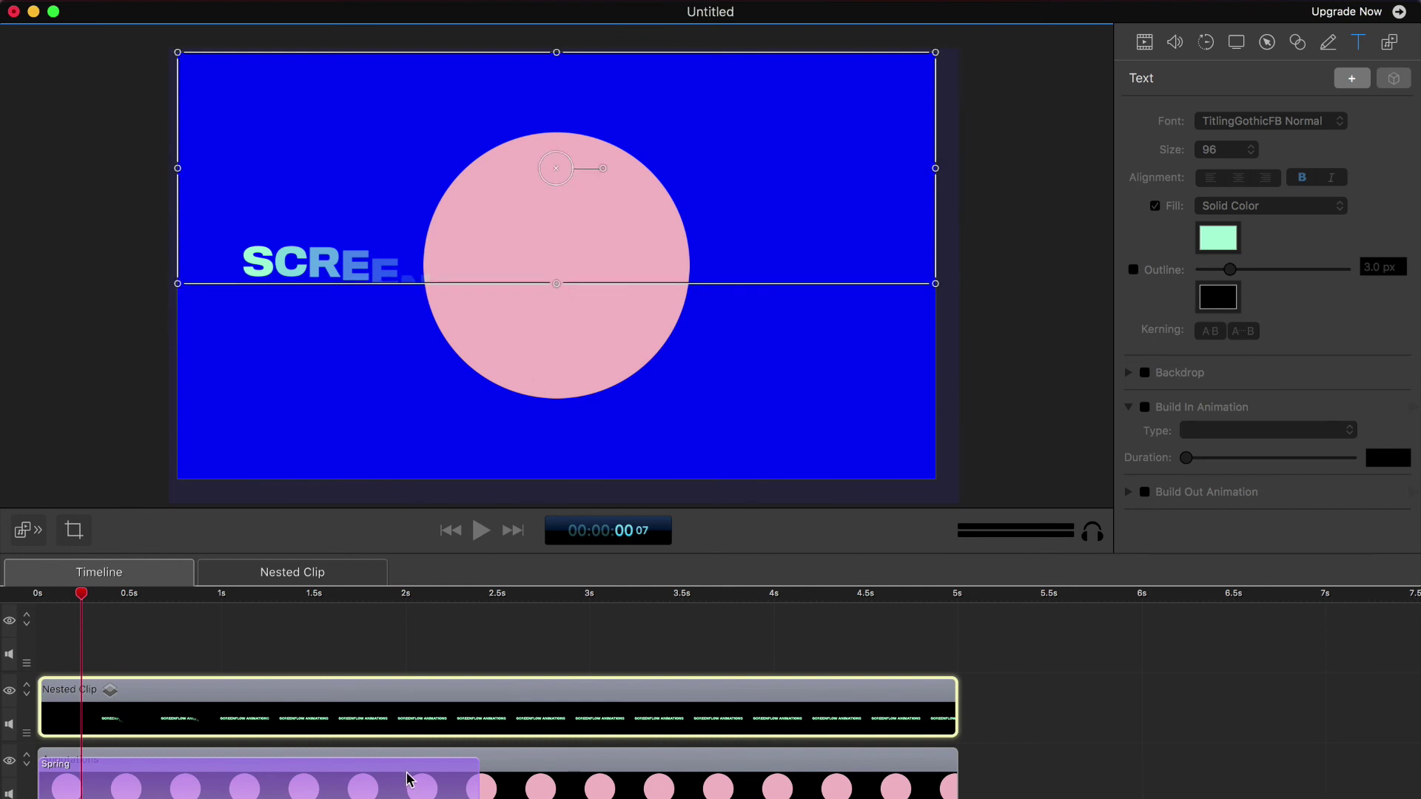
Step: Rewind to the start and preview the cropped title building in
{"action": "left_click", "coordinate": [407, 645]}
{"action": "left_click", "coordinate": [75, 593]}
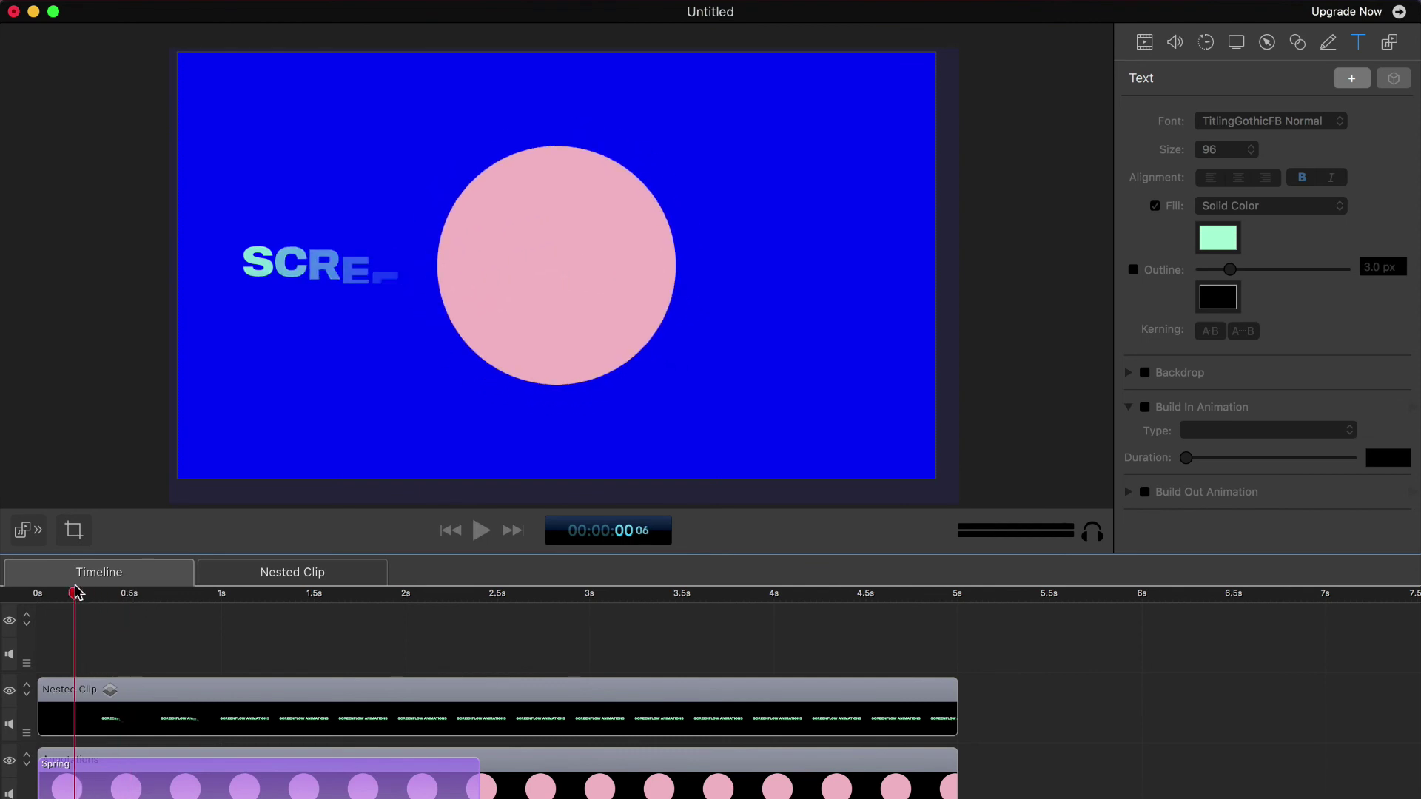
{"action": "left_click_drag", "start_coordinate": [75, 592], "coordinate": [6, 608]}
{"action": "key", "text": "space"}
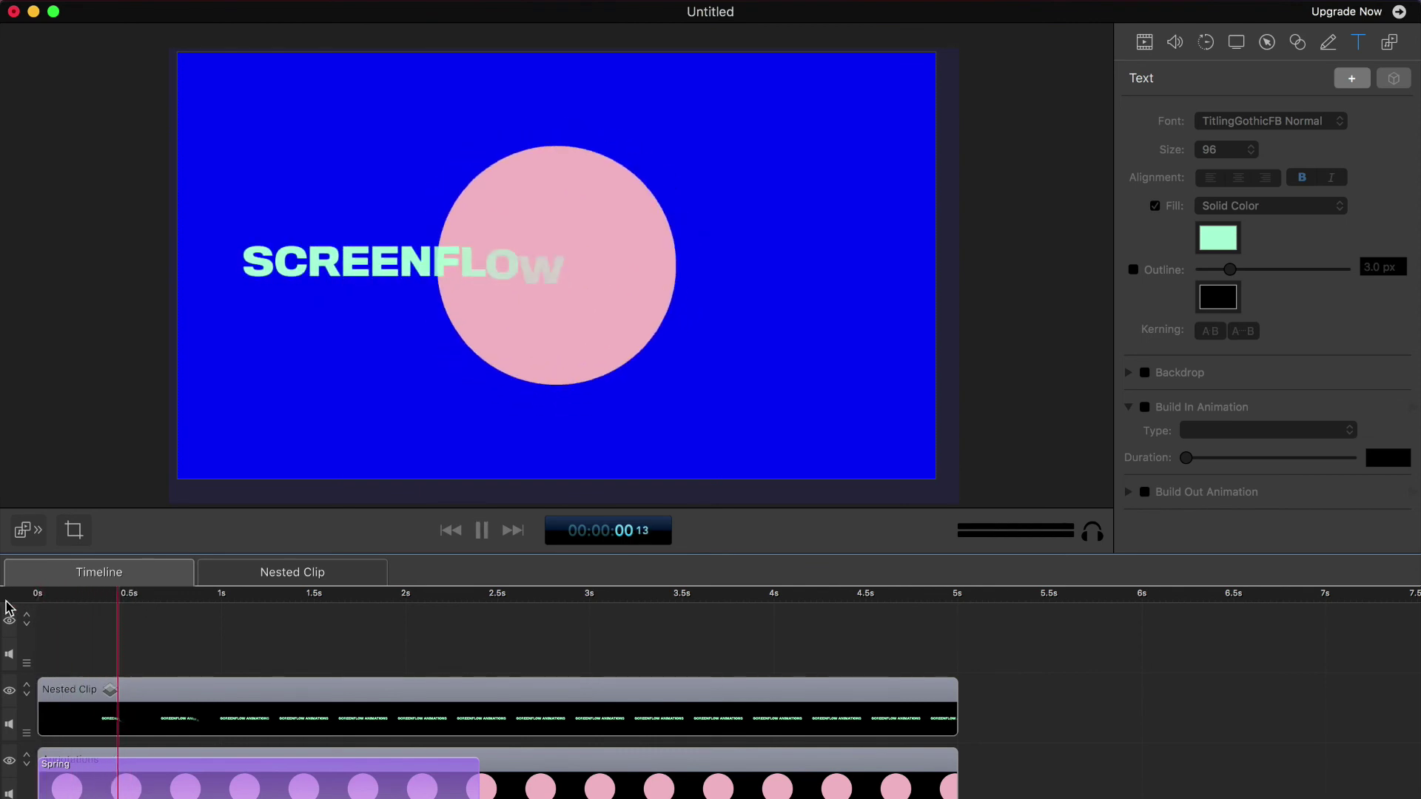
{"action": "key", "text": "space"}
{"action": "left_click", "coordinate": [163, 707]}
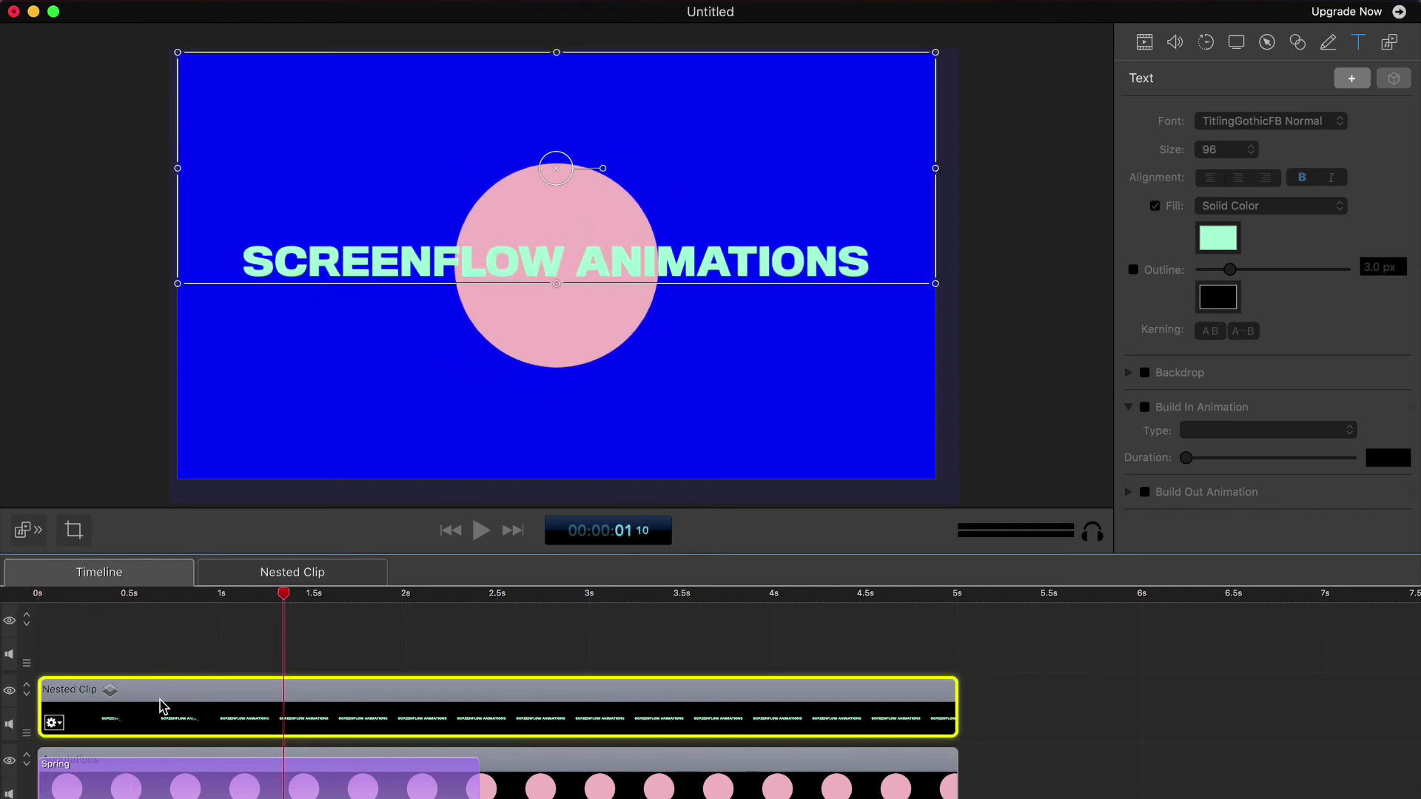
{"action": "left_click_drag", "start_coordinate": [118, 600], "coordinate": [4, 598]}
{"action": "key", "text": "space"}
Step: Add a video action starting the nested clip lower at -0, 221, spanning from the clip's start
{"action": "left_click", "coordinate": [1145, 45]}
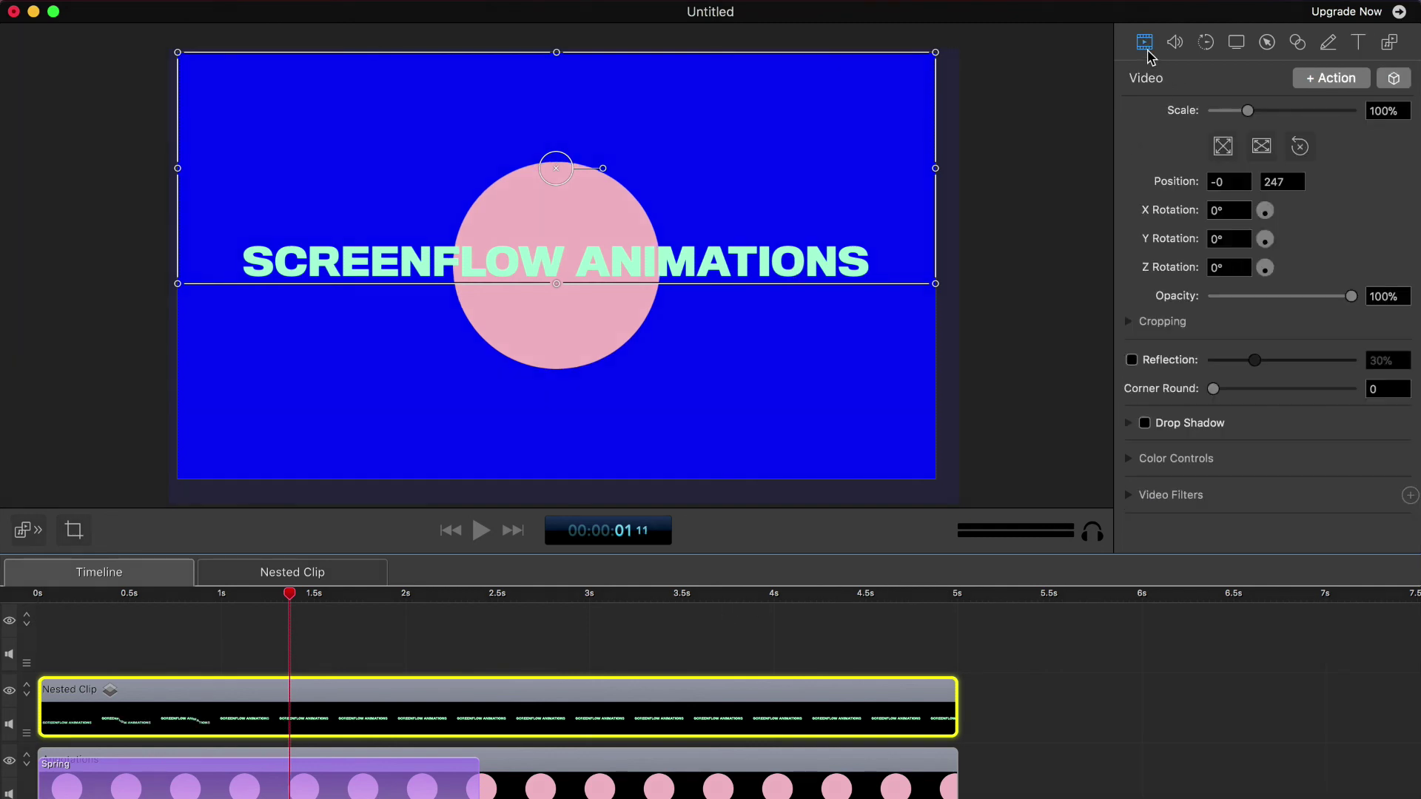
{"action": "left_click", "coordinate": [1342, 78]}
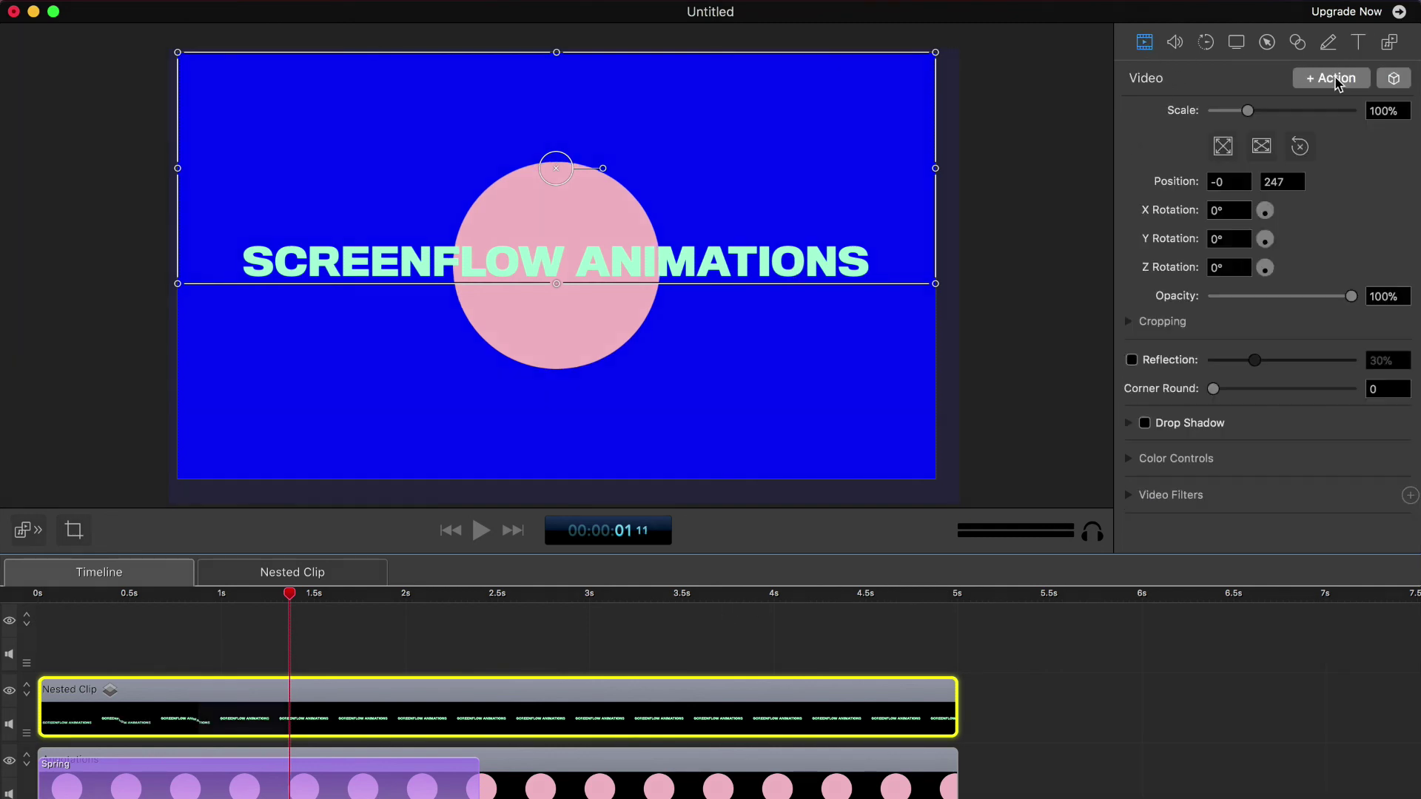
{"action": "left_click", "coordinate": [187, 601]}
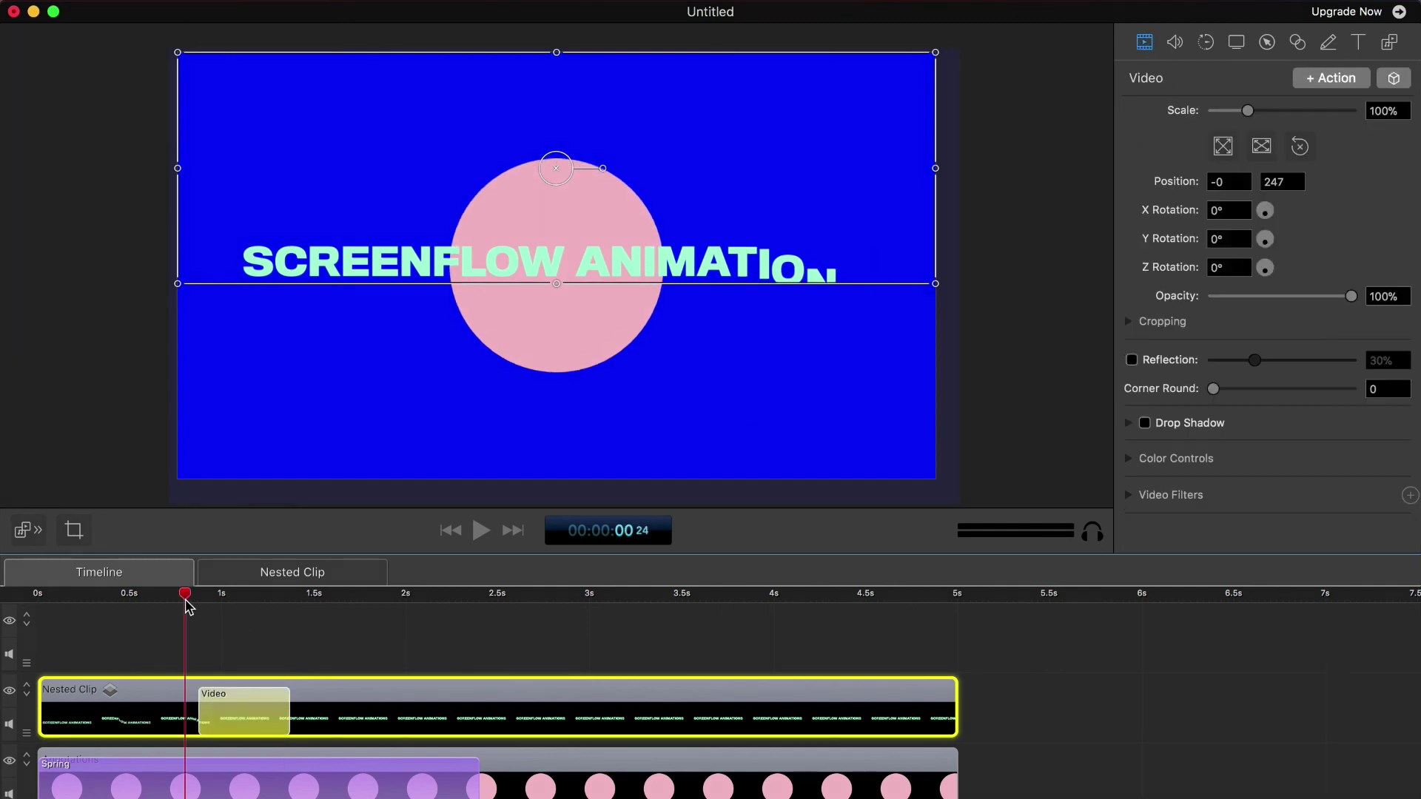
{"action": "left_click", "coordinate": [363, 173]}
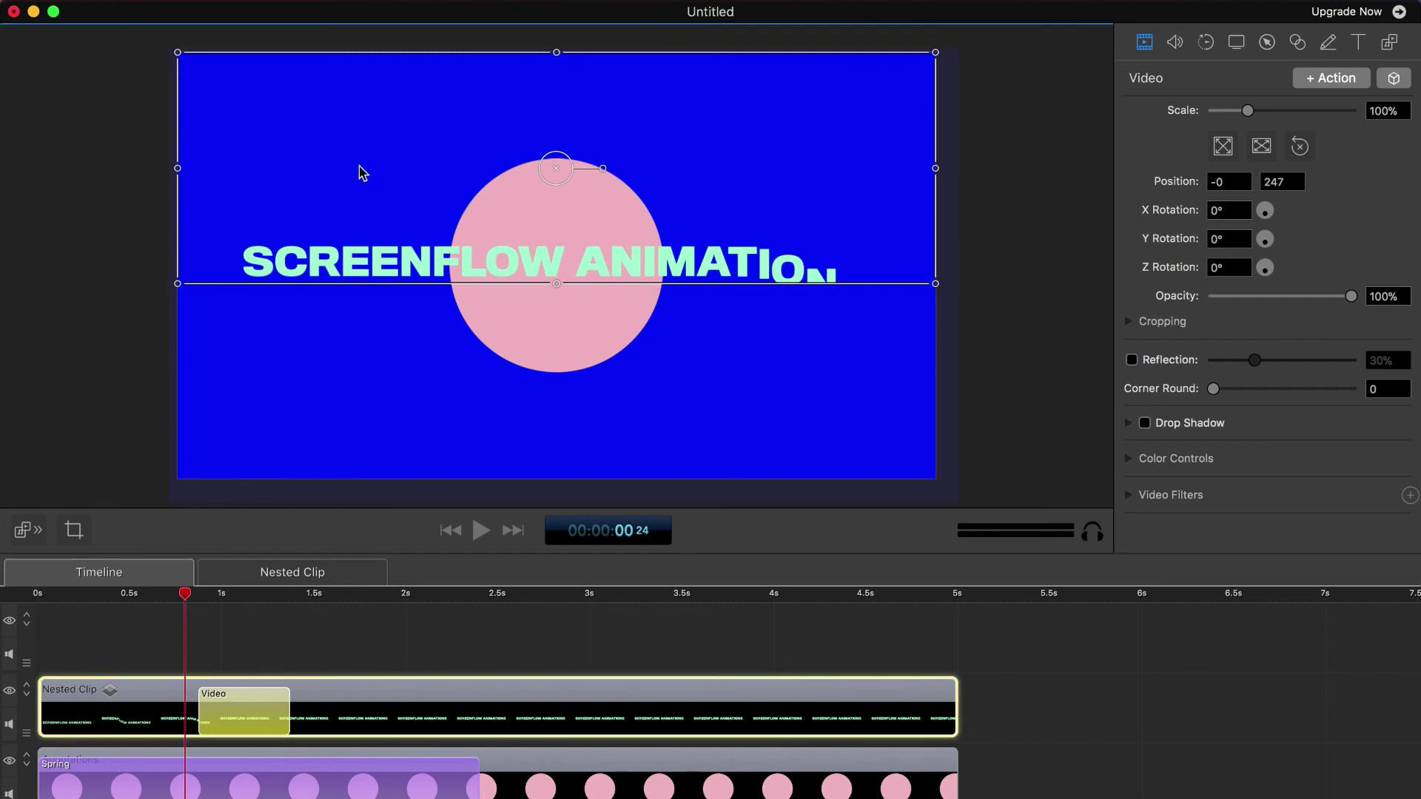
{"action": "key", "text": "Down"}
{"action": "key", "text": "Down"}
{"action": "key", "text": "Down"}
{"action": "key", "text": "Down"}
{"action": "key", "text": "Down"}
{"action": "key", "text": "Down"}
{"action": "key", "text": "Down"}
{"action": "key", "text": "Down"}
{"action": "key", "text": "Down"}
{"action": "key", "text": "Down"}
{"action": "key", "text": "Down"}
{"action": "key", "text": "Down"}
{"action": "key", "text": "Down"}
{"action": "key", "text": "Down"}
{"action": "key", "text": "Down"}
{"action": "key", "text": "Down"}
{"action": "key", "text": "Down"}
{"action": "key", "text": "Down"}
{"action": "key", "text": "Down"}
{"action": "key", "text": "Down"}
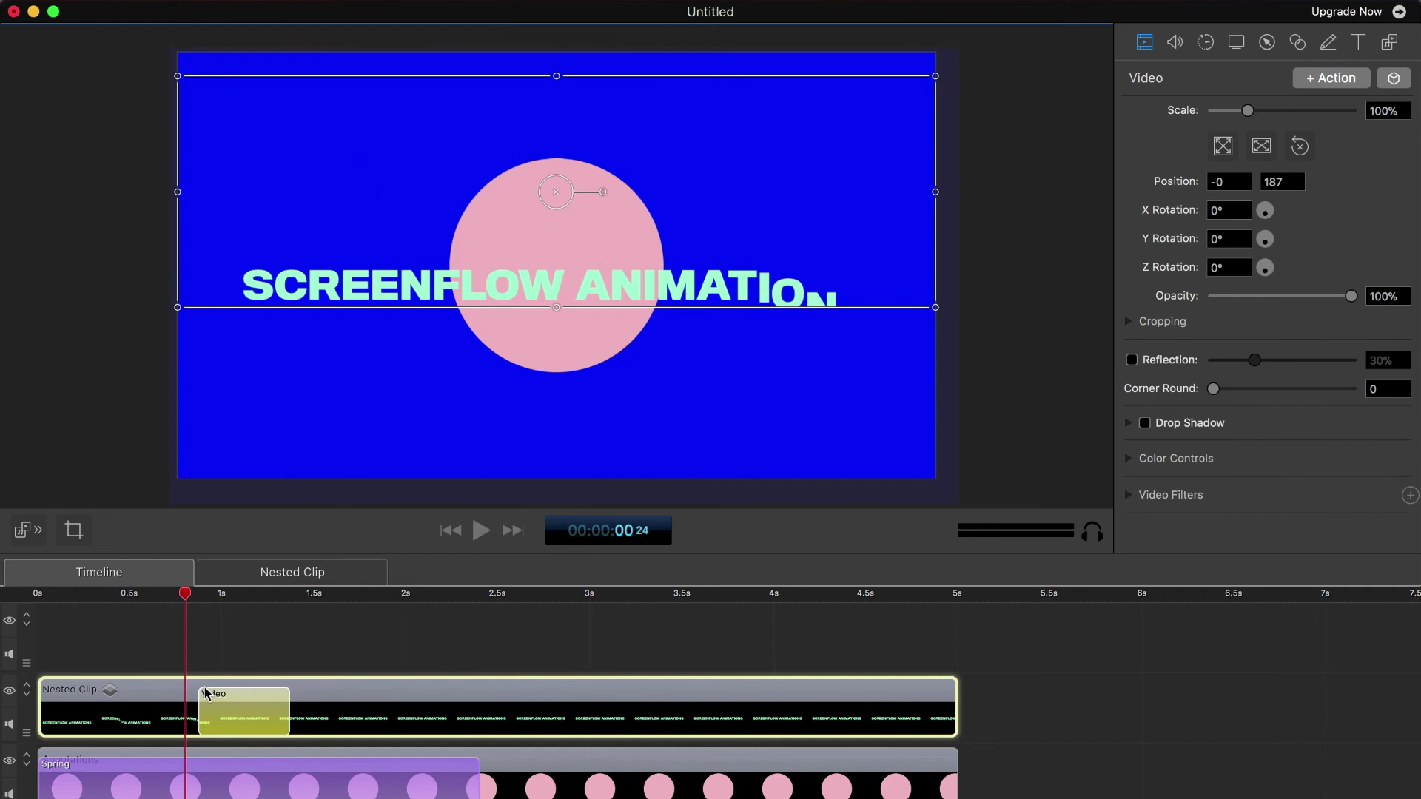
{"action": "left_click_drag", "start_coordinate": [202, 692], "coordinate": [43, 693]}
Step: Give the nested clip's action an eased curve type and rewind to the start
{"action": "right_click", "coordinate": [87, 732]}
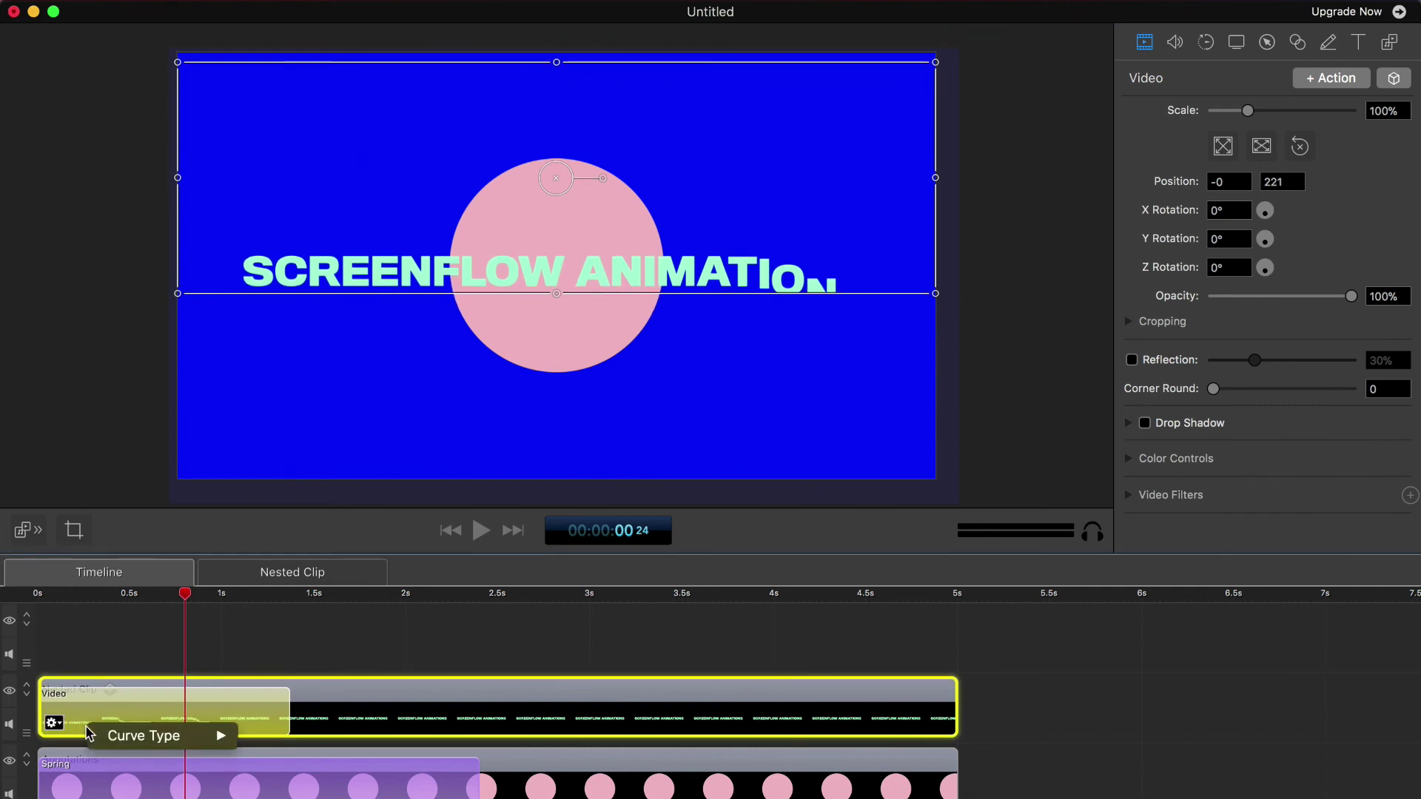
{"action": "mouse_move", "coordinate": [215, 736]}
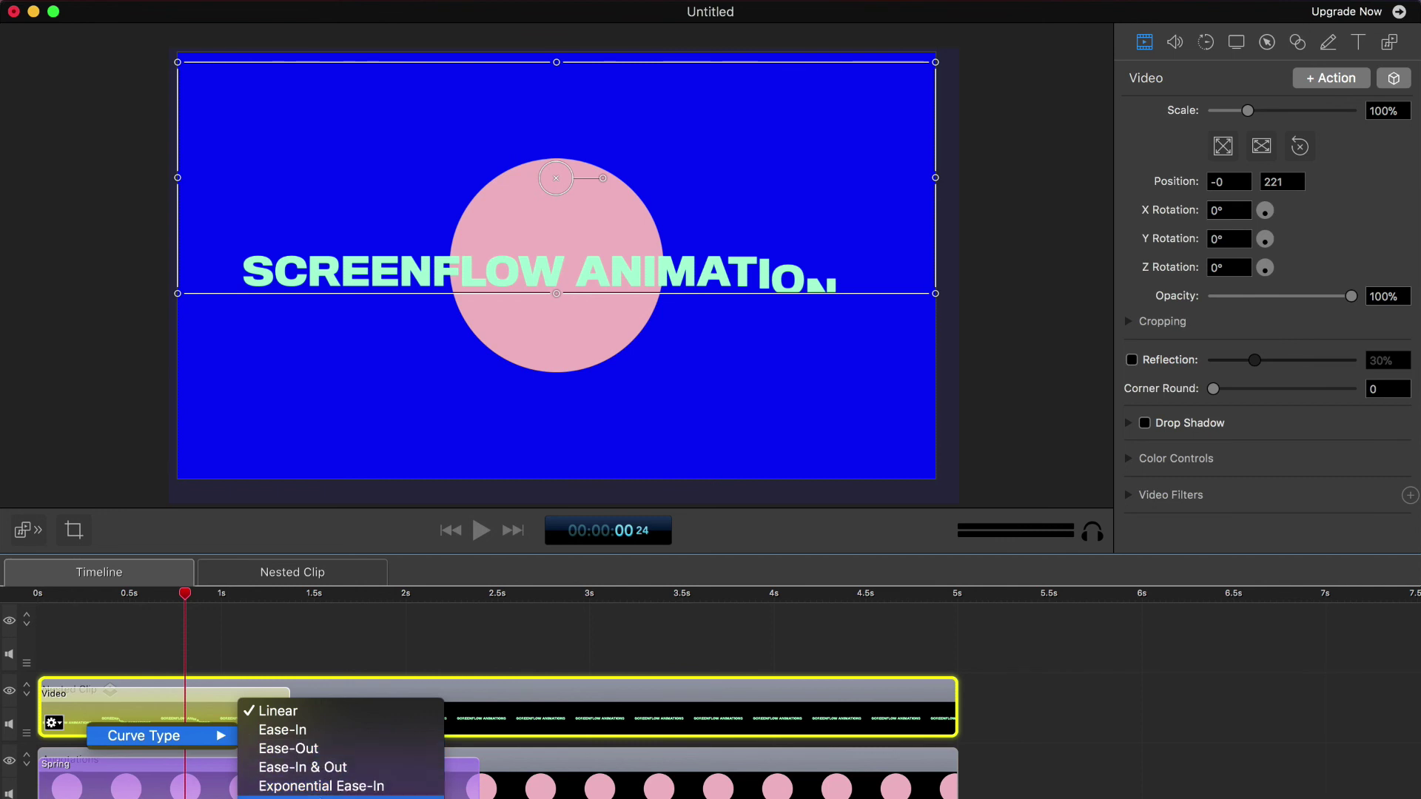
{"action": "left_click", "coordinate": [318, 797]}
{"action": "left_click", "coordinate": [338, 665]}
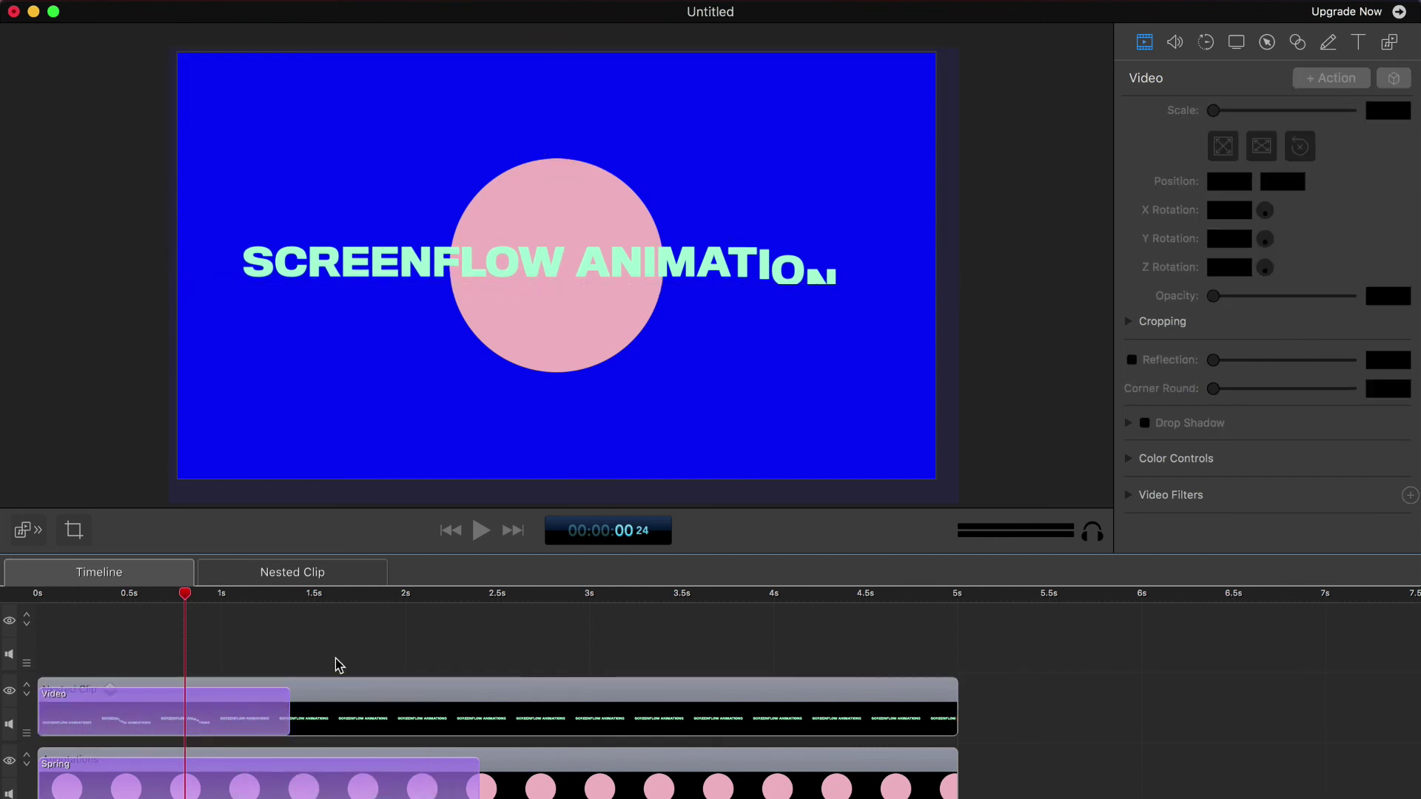
{"action": "left_click_drag", "start_coordinate": [95, 594], "coordinate": [14, 606]}
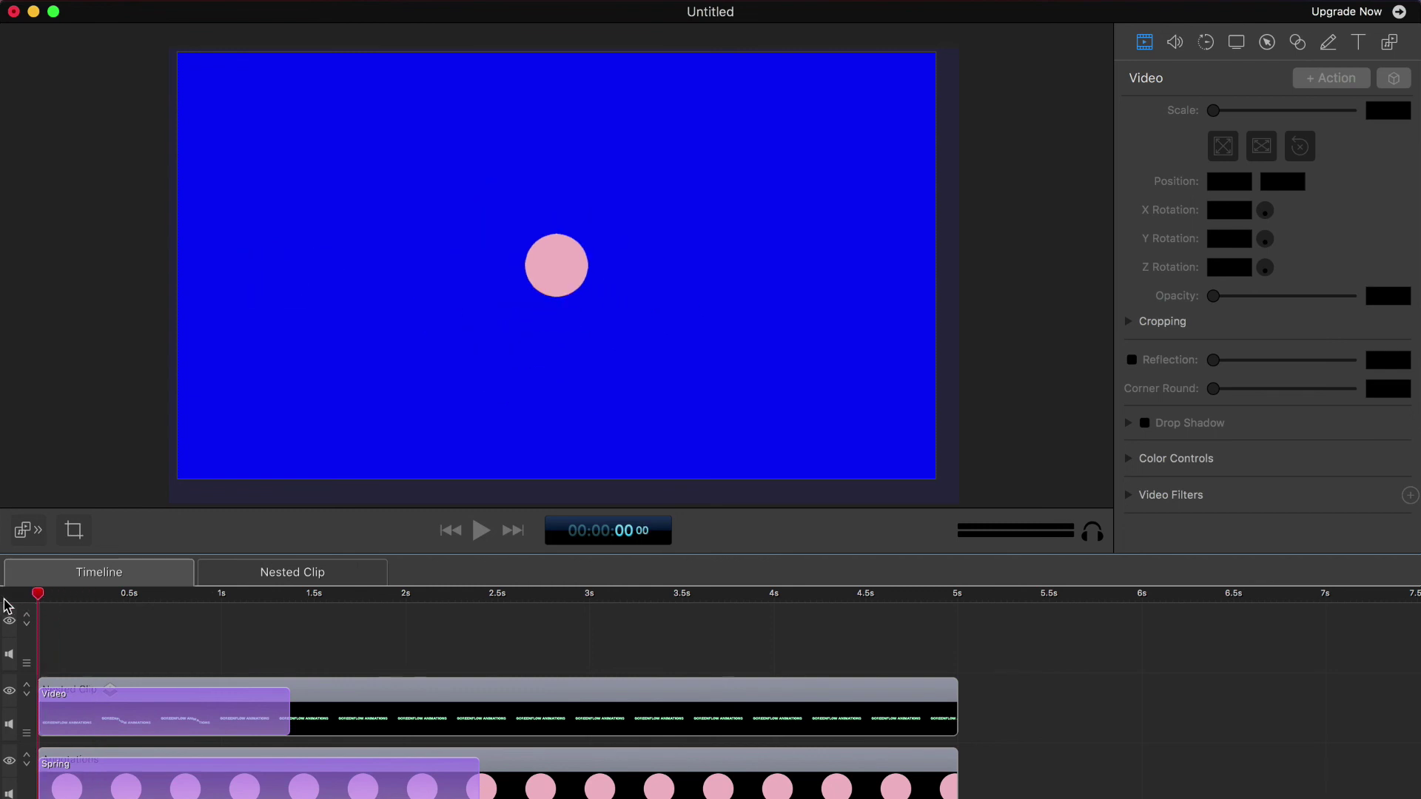
Step: Shift the nested clip's Video action slightly later so the title's upward drift starts just after the clip begins
{"action": "key", "text": "space"}
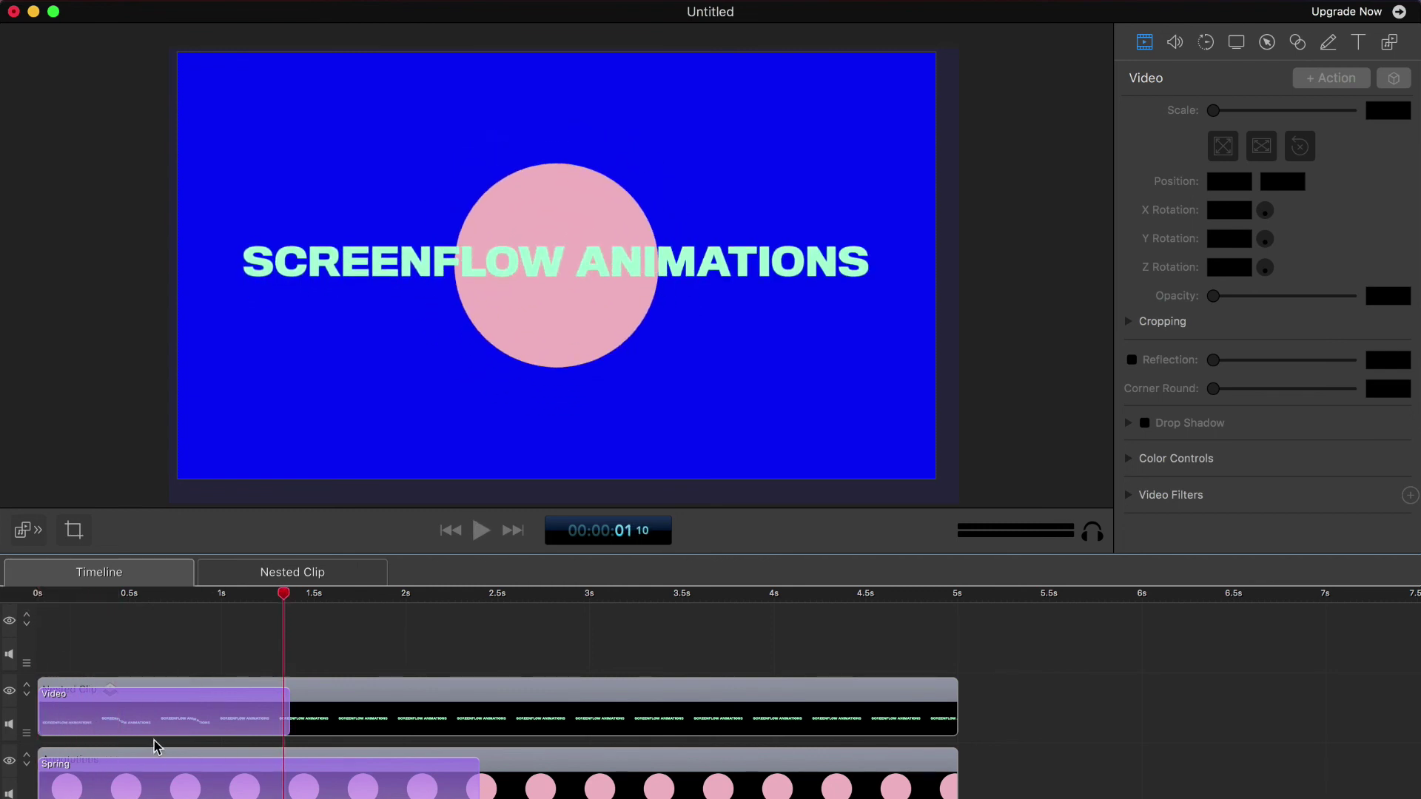
{"action": "left_click_drag", "start_coordinate": [158, 721], "coordinate": [197, 721]}
{"action": "left_click", "coordinate": [50, 594]}
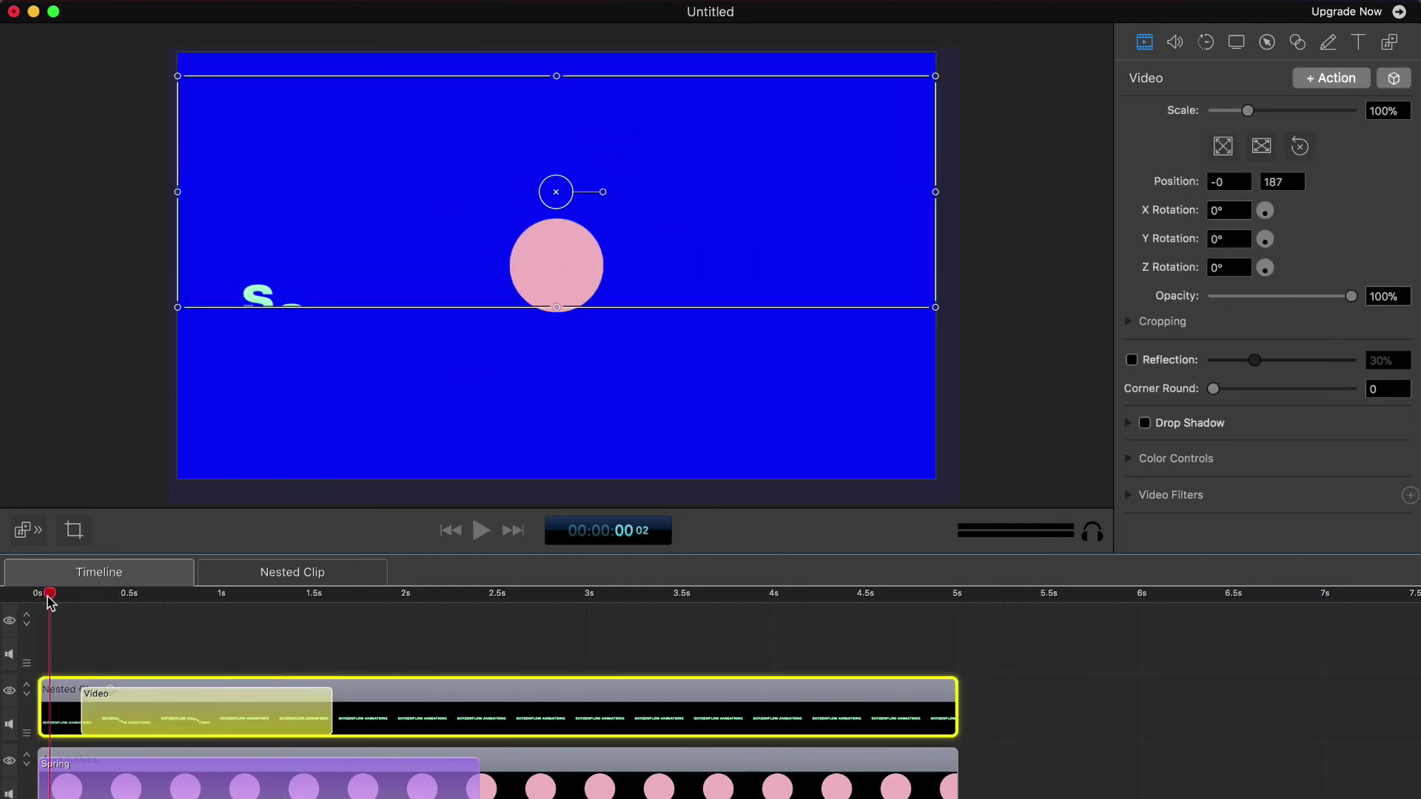
{"action": "key", "text": "space"}
{"action": "key", "text": "space"}
Step: Replay the title animation from the start several times to review the delayed drift
{"action": "left_click", "coordinate": [96, 670]}
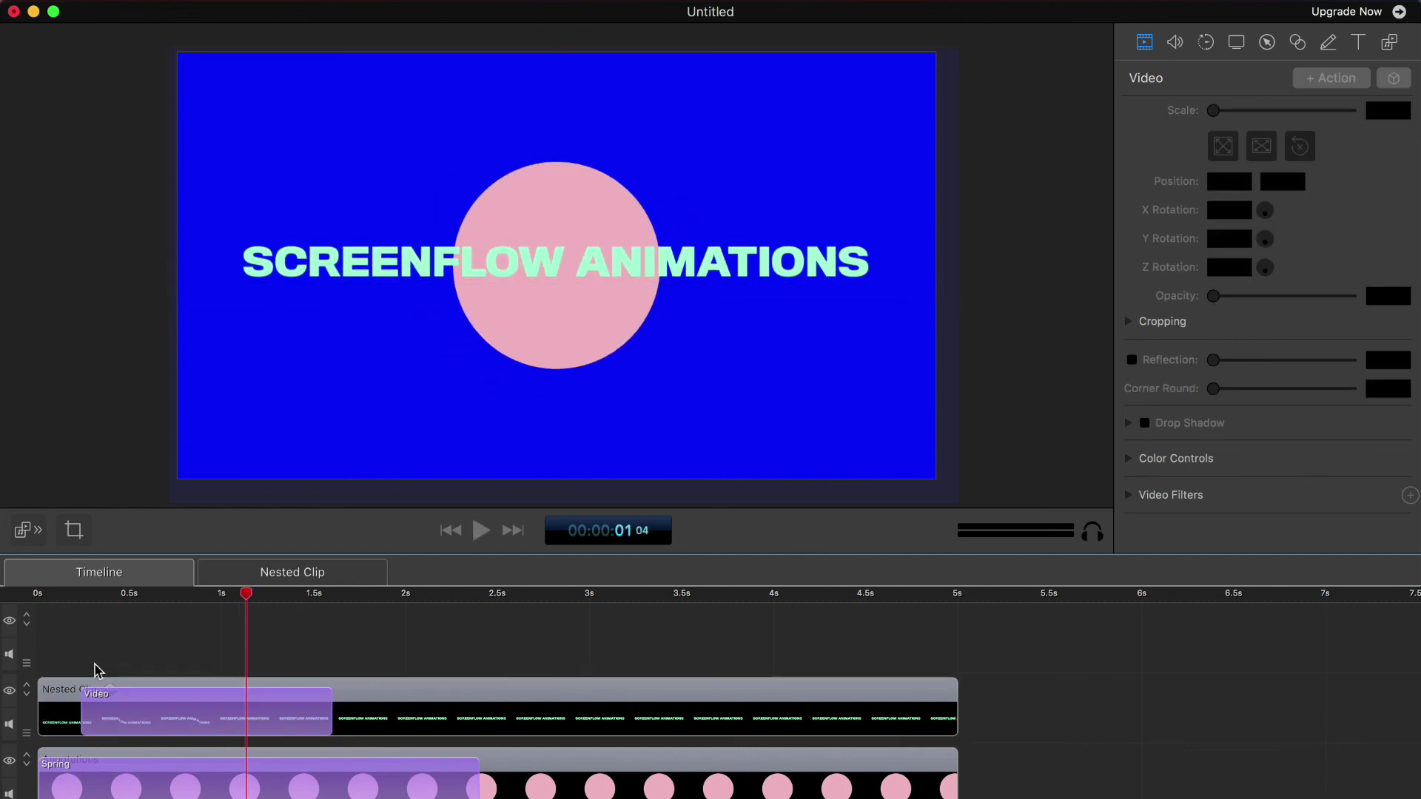
{"action": "left_click", "coordinate": [80, 716]}
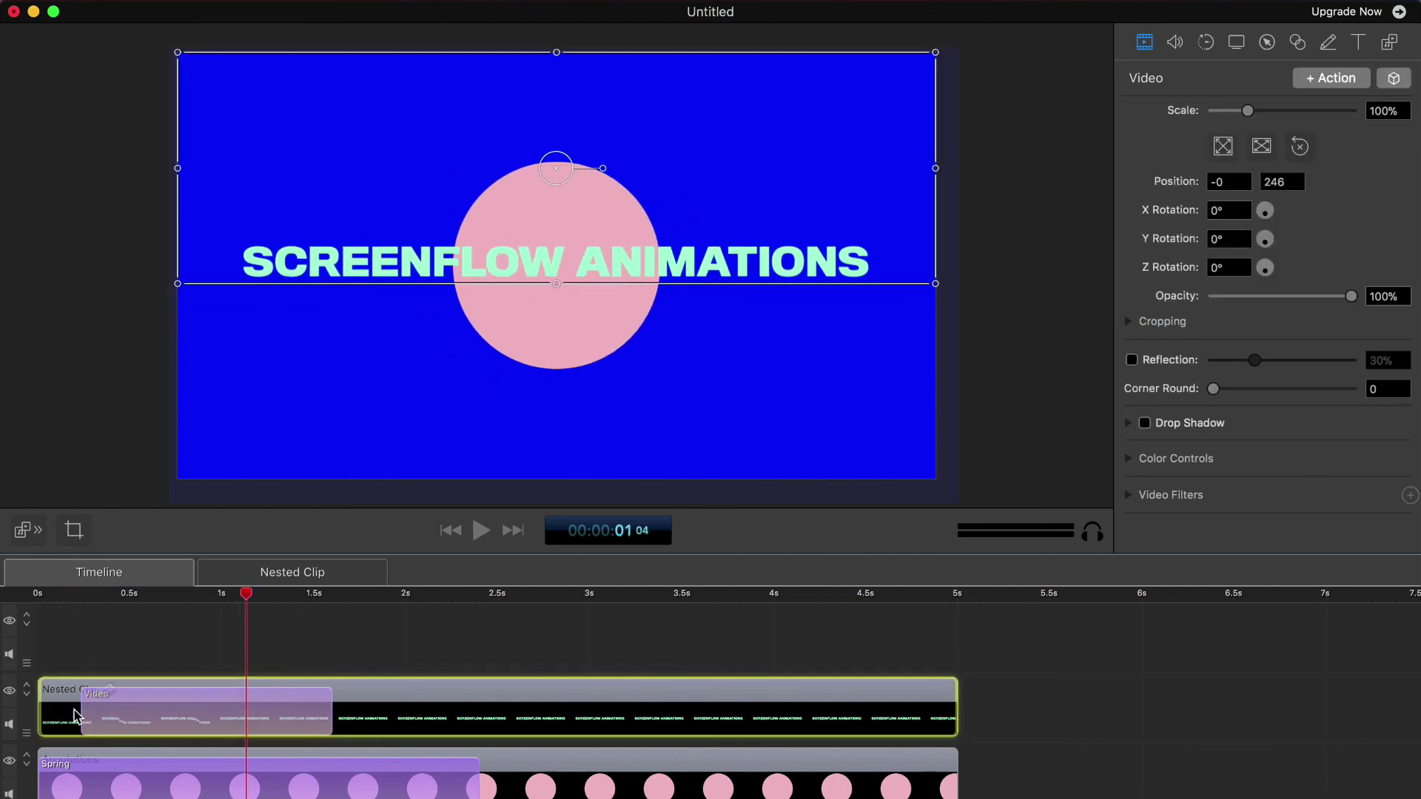
{"action": "left_click", "coordinate": [82, 638]}
{"action": "left_click", "coordinate": [46, 596]}
{"action": "key", "text": "space"}
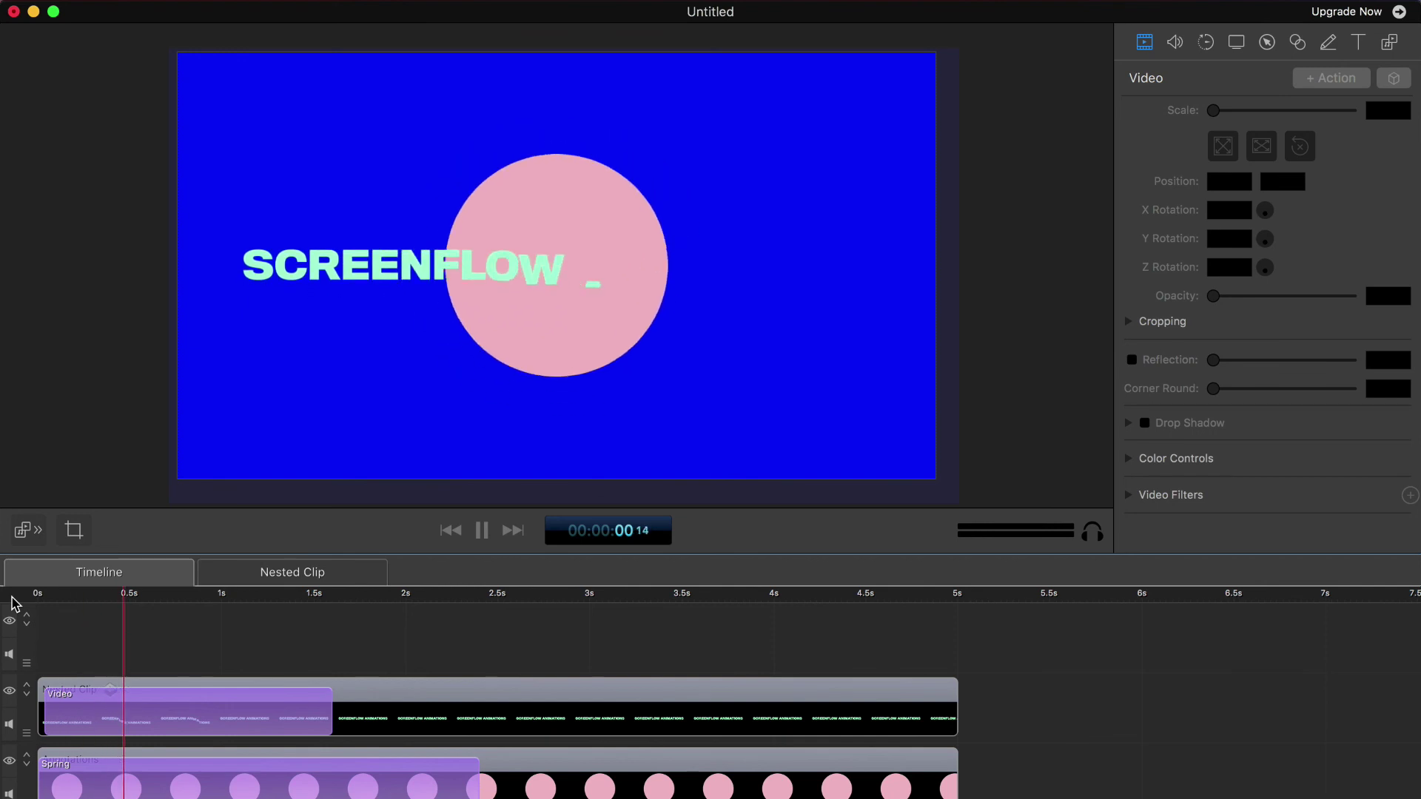
{"action": "left_click", "coordinate": [33, 598]}
{"action": "key", "text": "space"}
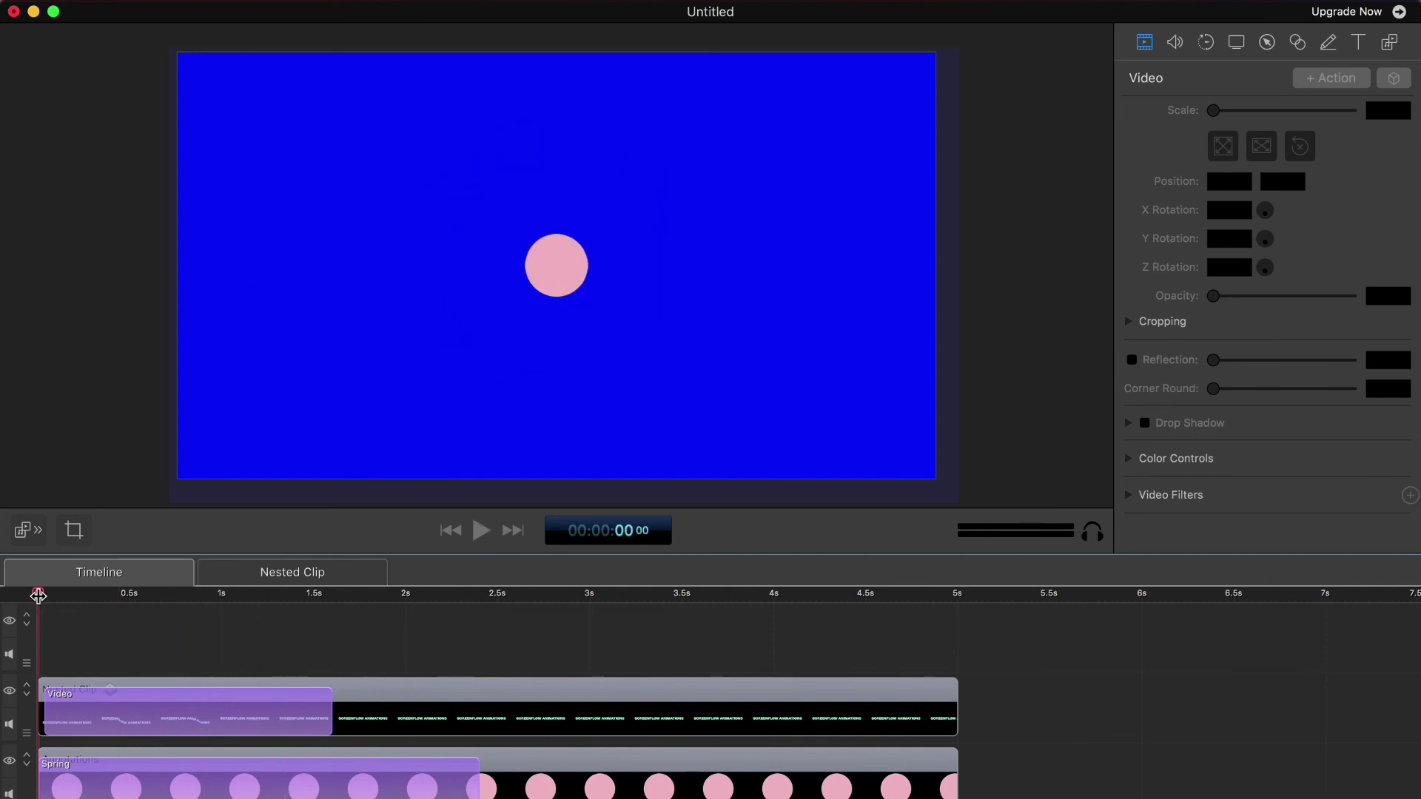
{"action": "left_click", "coordinate": [39, 598]}
{"action": "key", "text": "space"}
{"action": "left_click", "coordinate": [38, 597]}
{"action": "key", "text": "space"}
{"action": "key", "text": "space"}
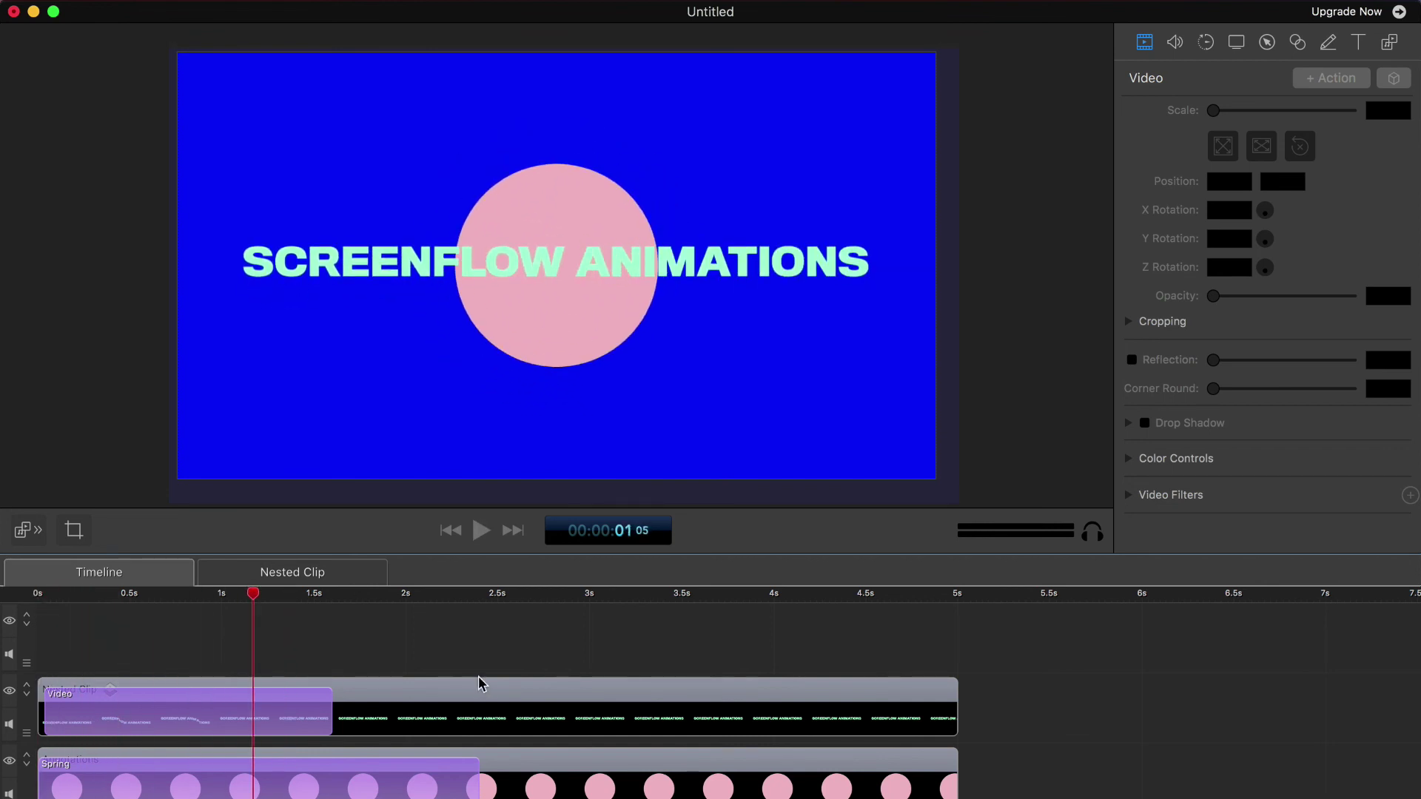
Step: Inside the nested clip, shorten the SCREENFLOW ANIMATIONS Build In Duration from 2.93 to about 2.7 s
{"action": "double_click", "coordinate": [370, 721]}
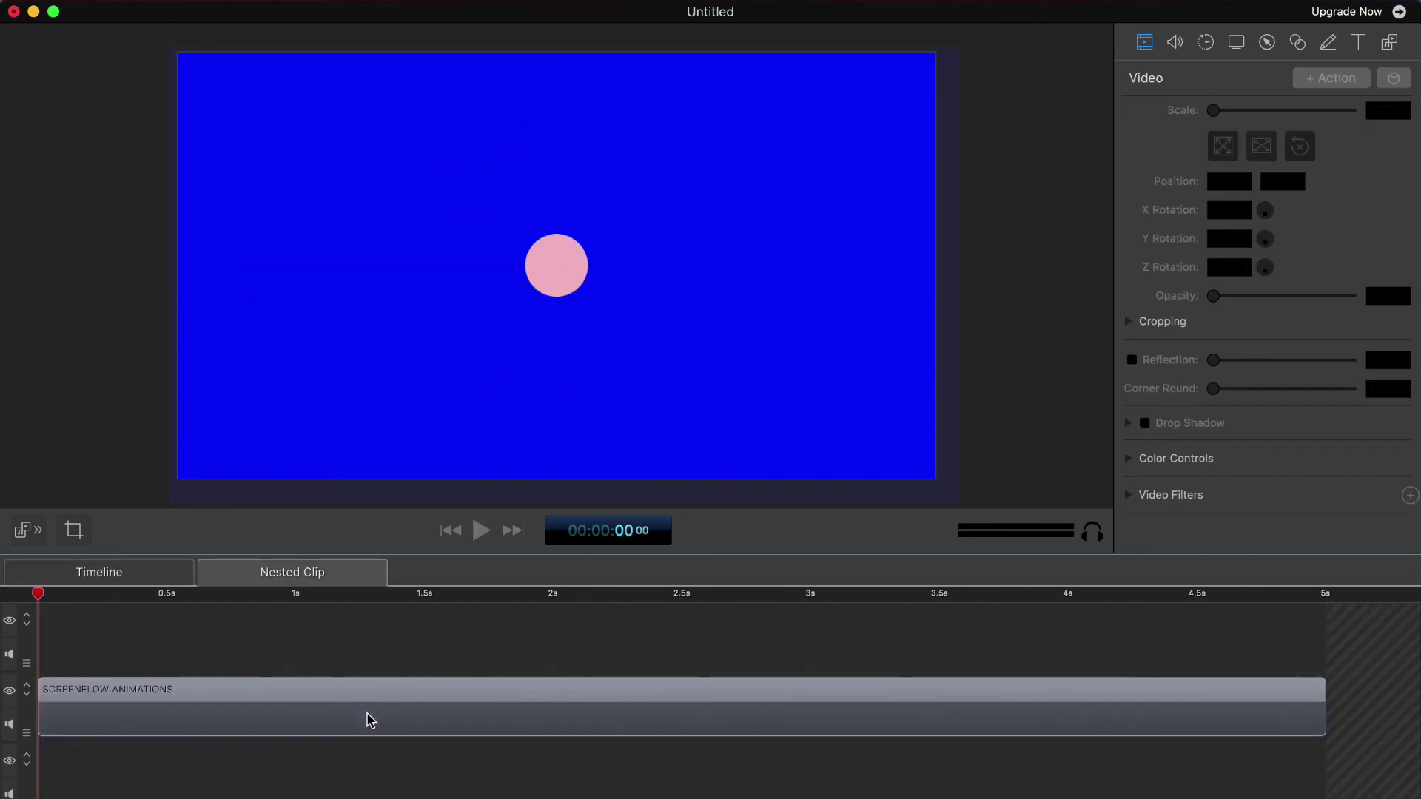
{"action": "left_click", "coordinate": [370, 722]}
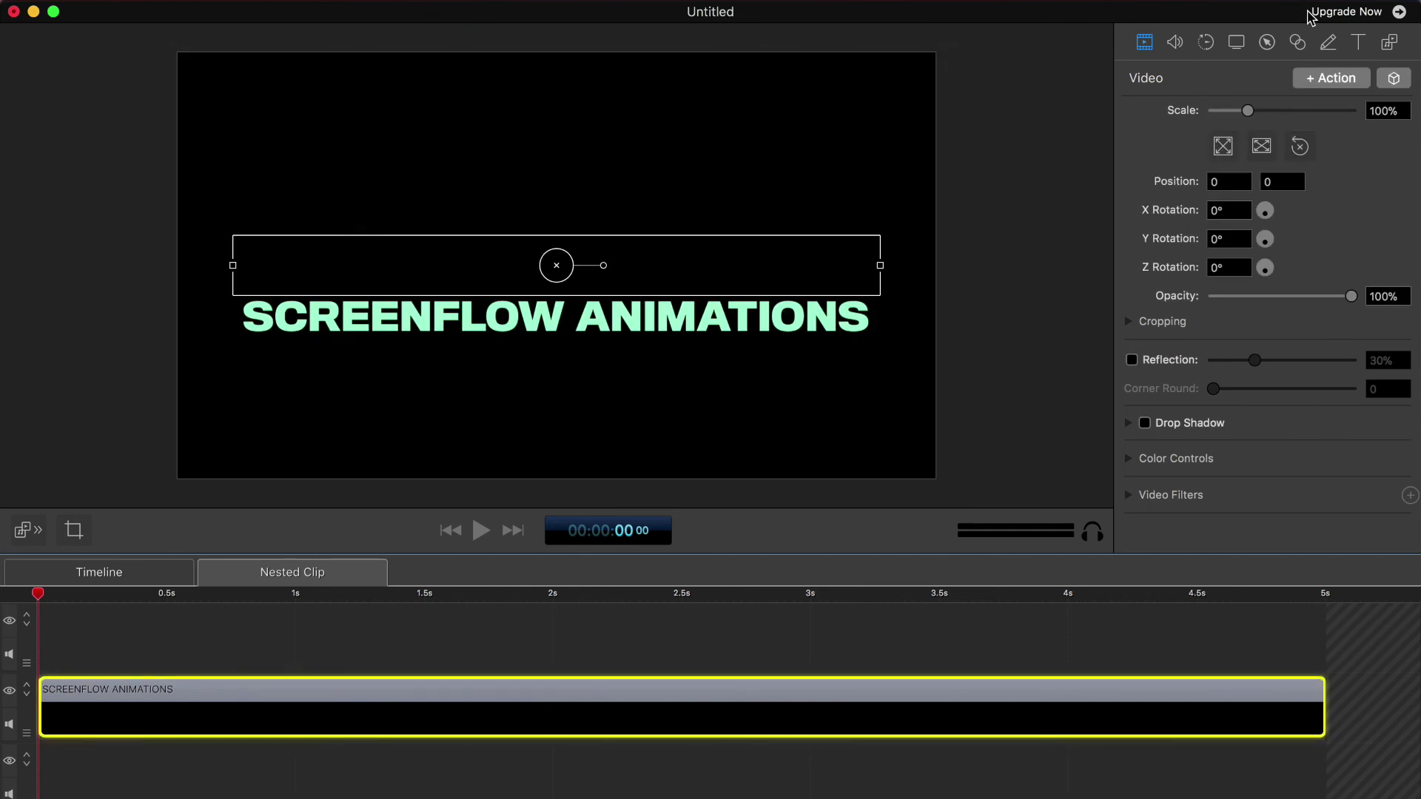
{"action": "left_click", "coordinate": [1359, 41]}
{"action": "scroll", "coordinate": [1224, 404], "scroll_direction": "down", "scroll_amount": 5}
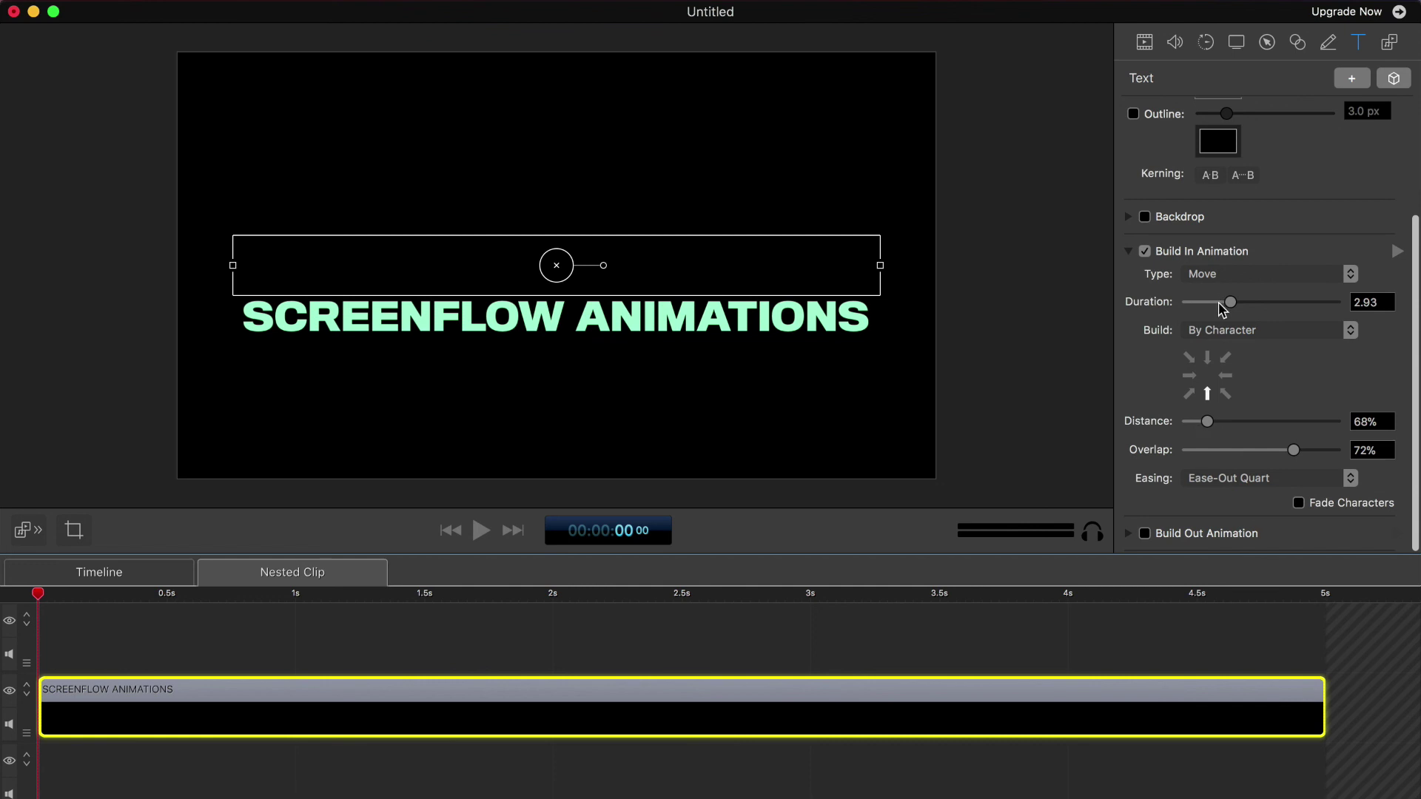
{"action": "left_click_drag", "start_coordinate": [1230, 303], "coordinate": [1222, 304]}
{"action": "left_click", "coordinate": [161, 577]}
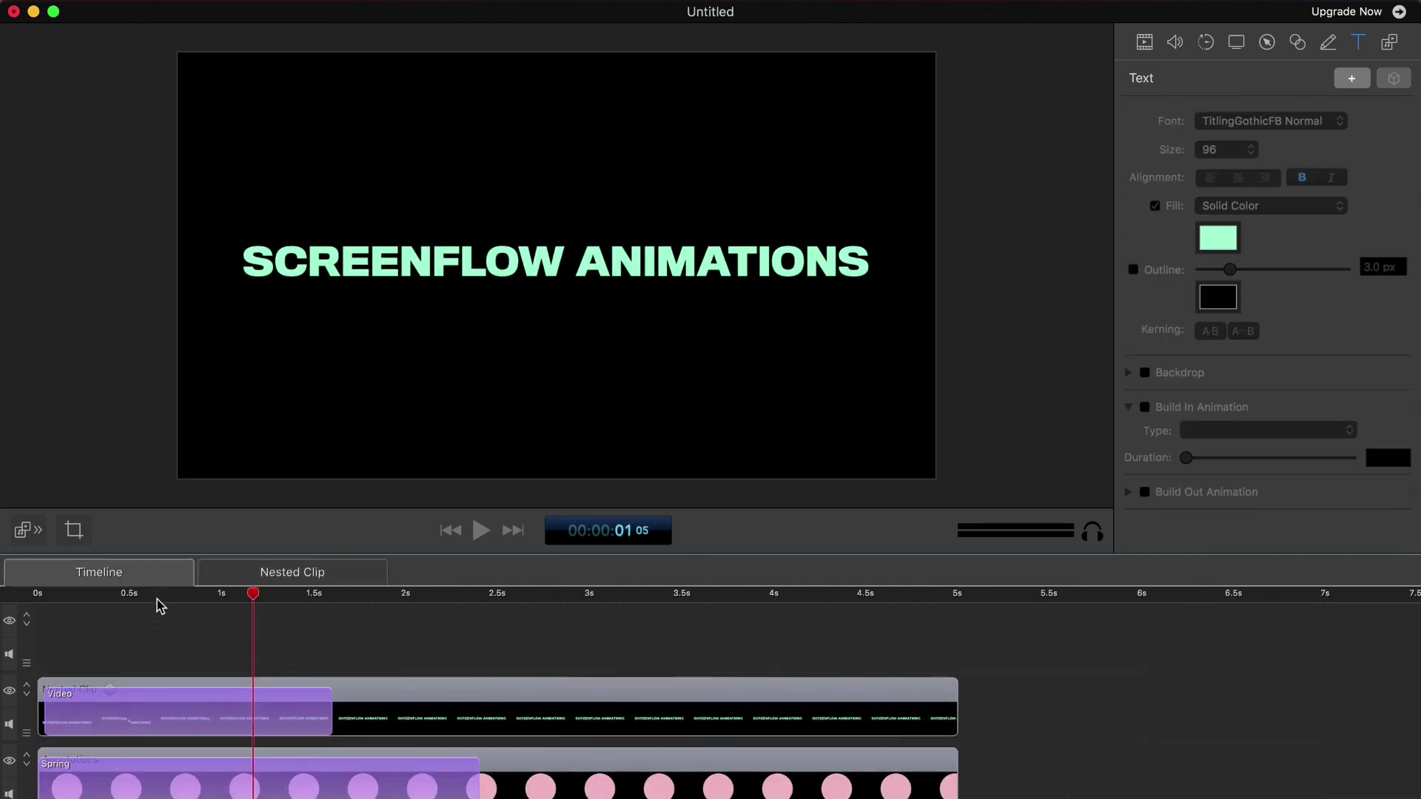